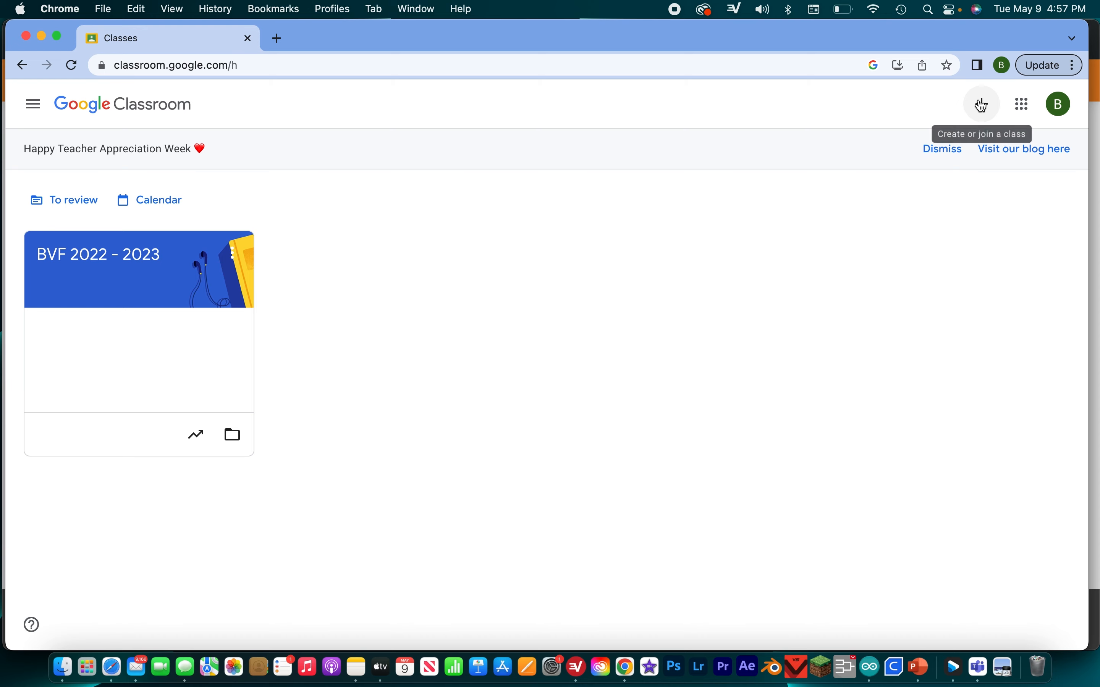
- Start creating a new class and accept the notice about not using Classroom at a school with students
{"action": "left_click", "coordinate": [983, 103]}
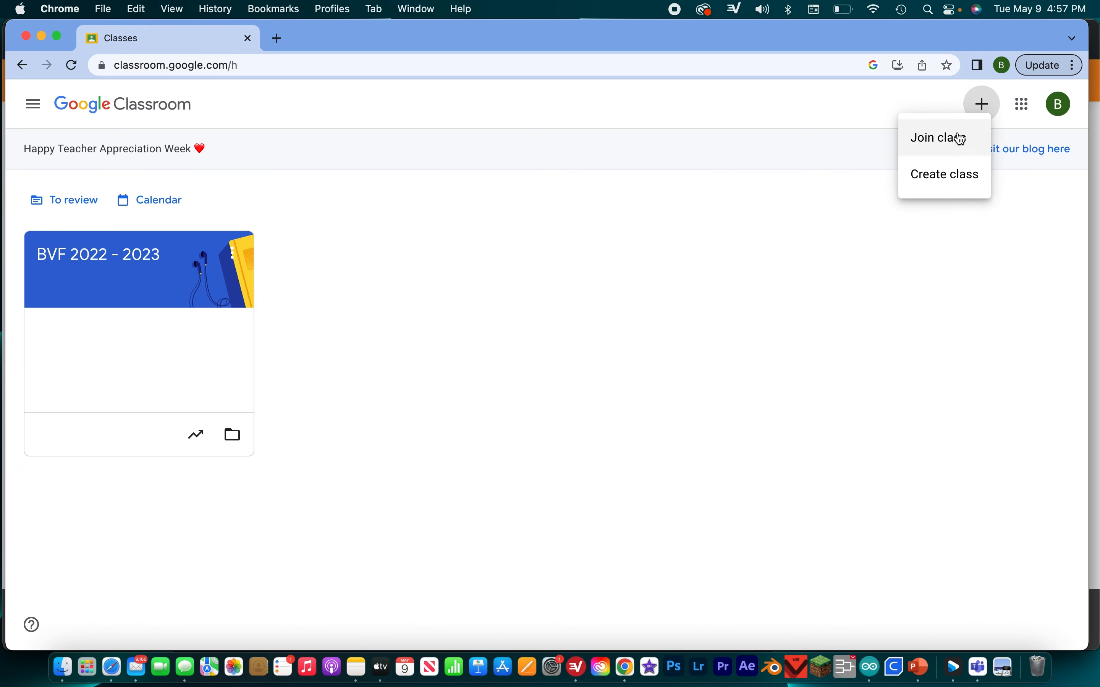
{"action": "left_click", "coordinate": [961, 177]}
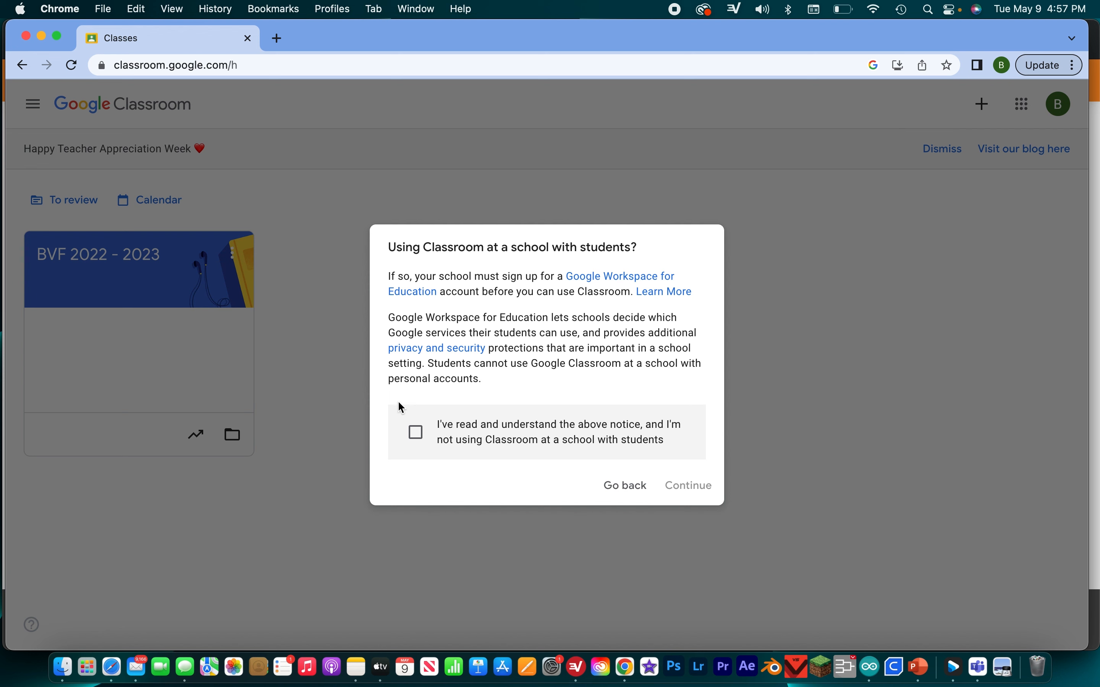
{"action": "left_click", "coordinate": [425, 436]}
{"action": "left_click", "coordinate": [703, 490]}
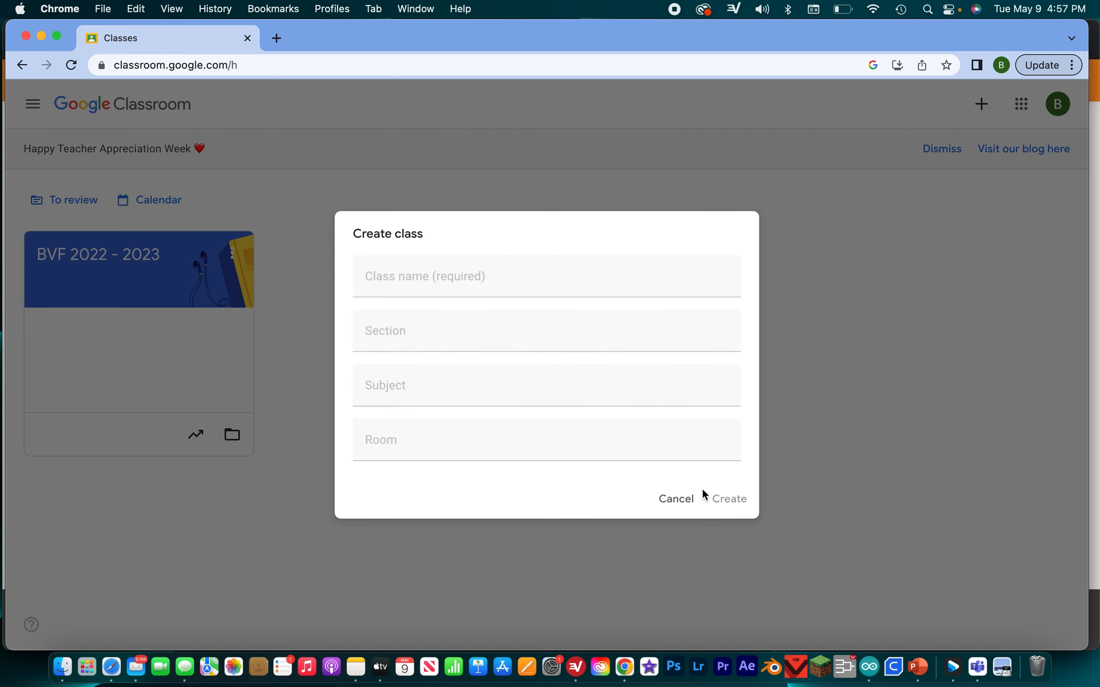
- Name the class "BVF 2023 -2024", leave section, subject and room empty, and create it
{"action": "type", "text": "BVF 2023 -20"}
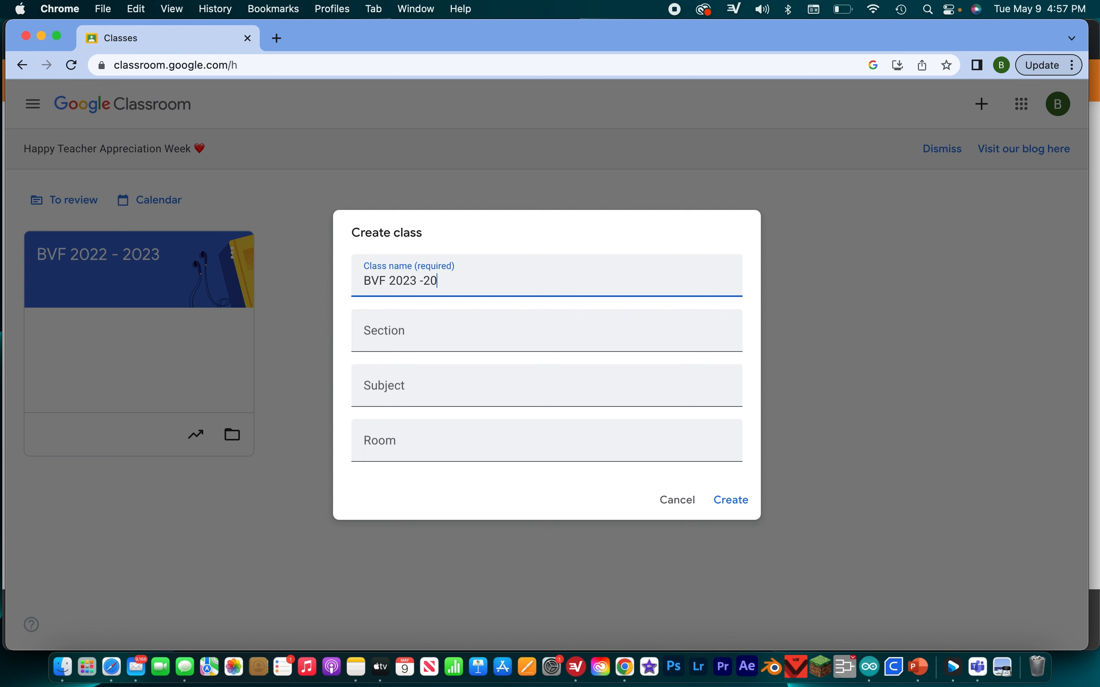
{"action": "type", "text": "24"}
{"action": "left_click", "coordinate": [461, 337]}
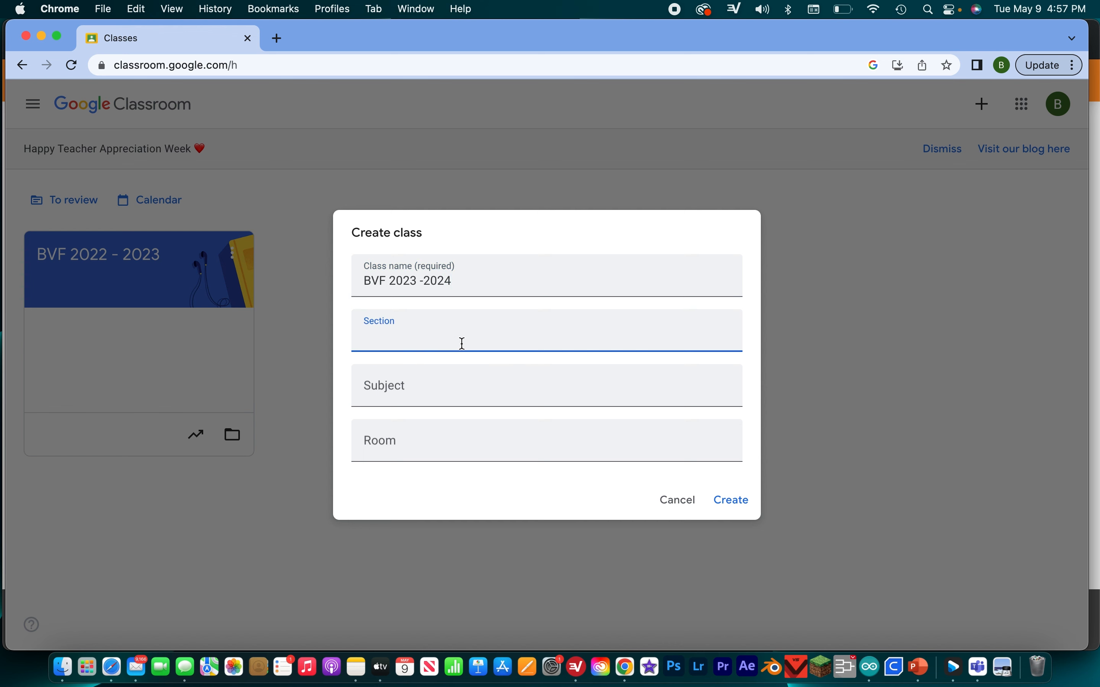
{"action": "left_click", "coordinate": [432, 398]}
{"action": "left_click", "coordinate": [389, 447]}
{"action": "left_click", "coordinate": [477, 346]}
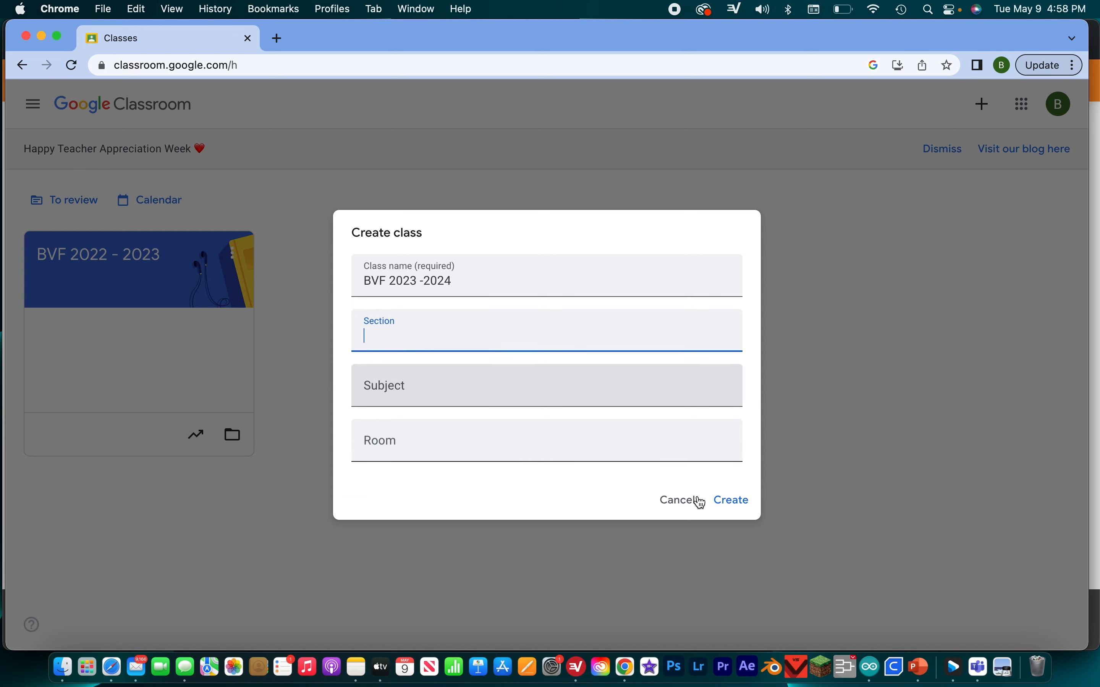
{"action": "left_click", "coordinate": [746, 507]}
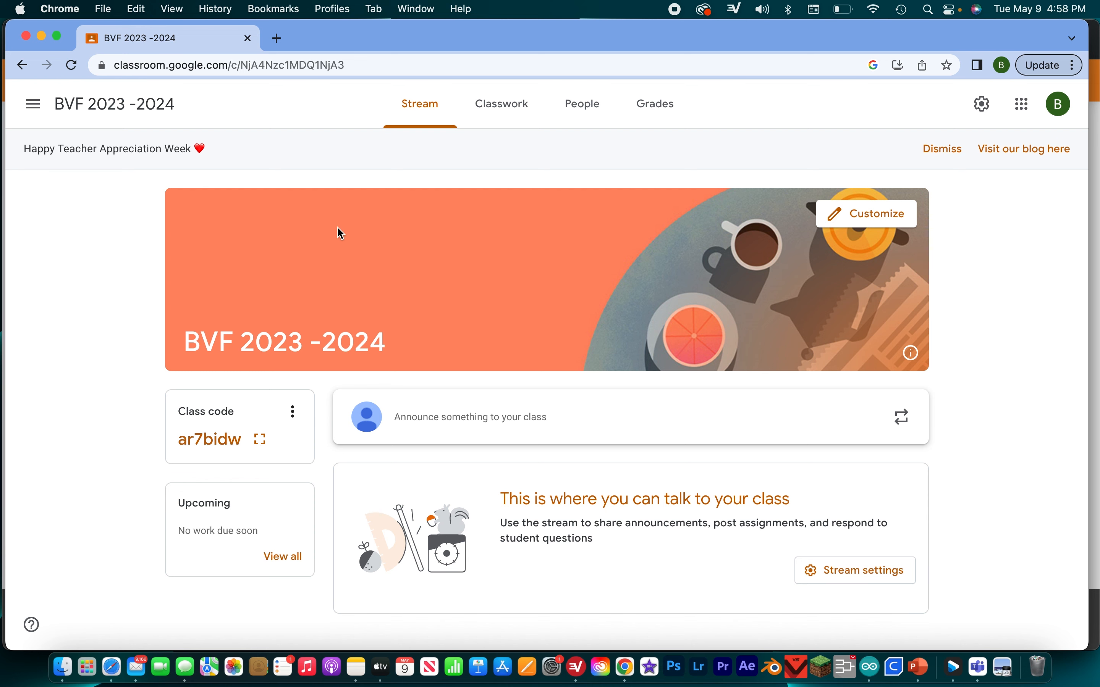
- Return to the overview of all classes and reopen the BVF 2023 -2024 class
{"action": "left_click", "coordinate": [33, 104]}
{"action": "left_click", "coordinate": [91, 108]}
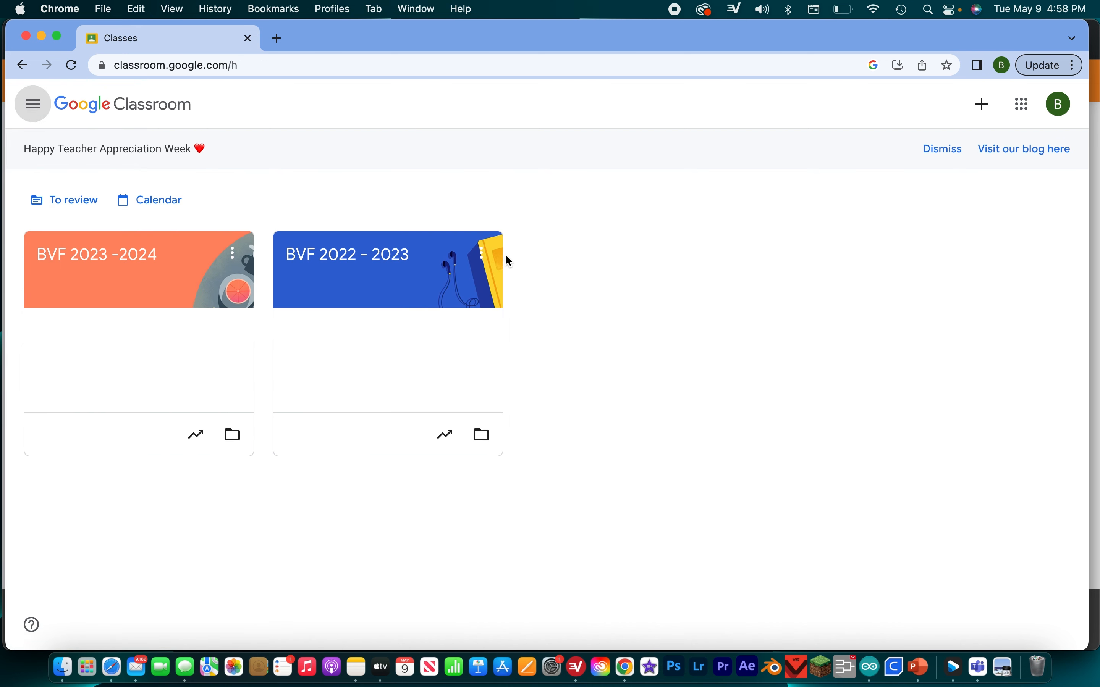
{"action": "left_click", "coordinate": [81, 259]}
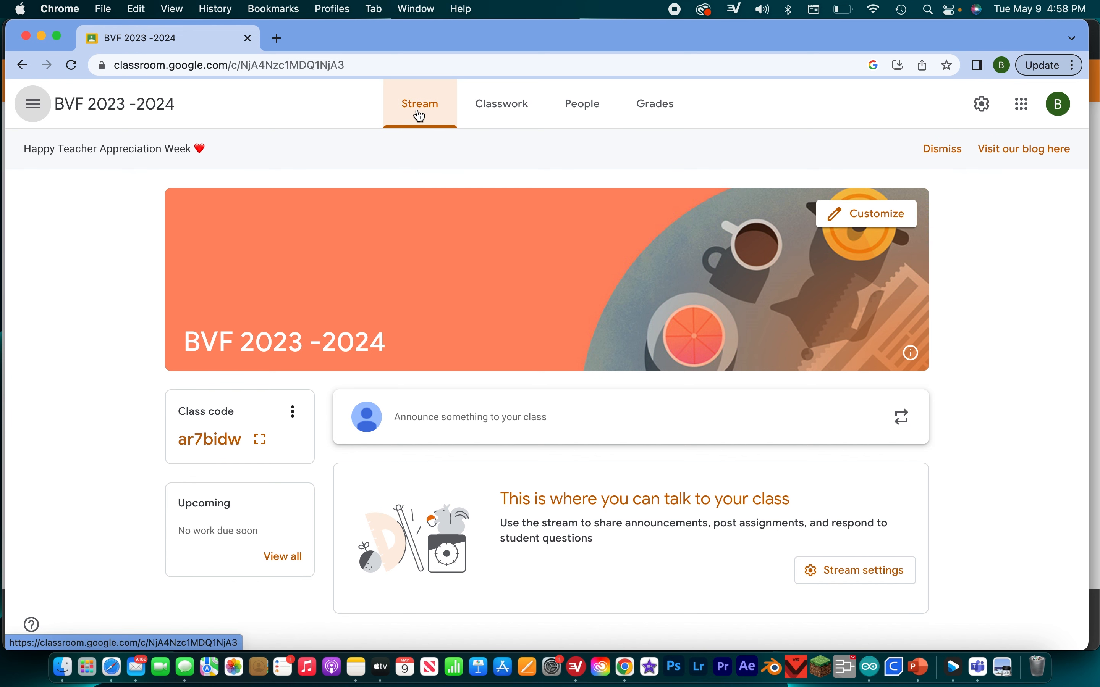
- Look through the class's Classwork, People and Grades pages, and return to the Stream
{"action": "left_click", "coordinate": [531, 112]}
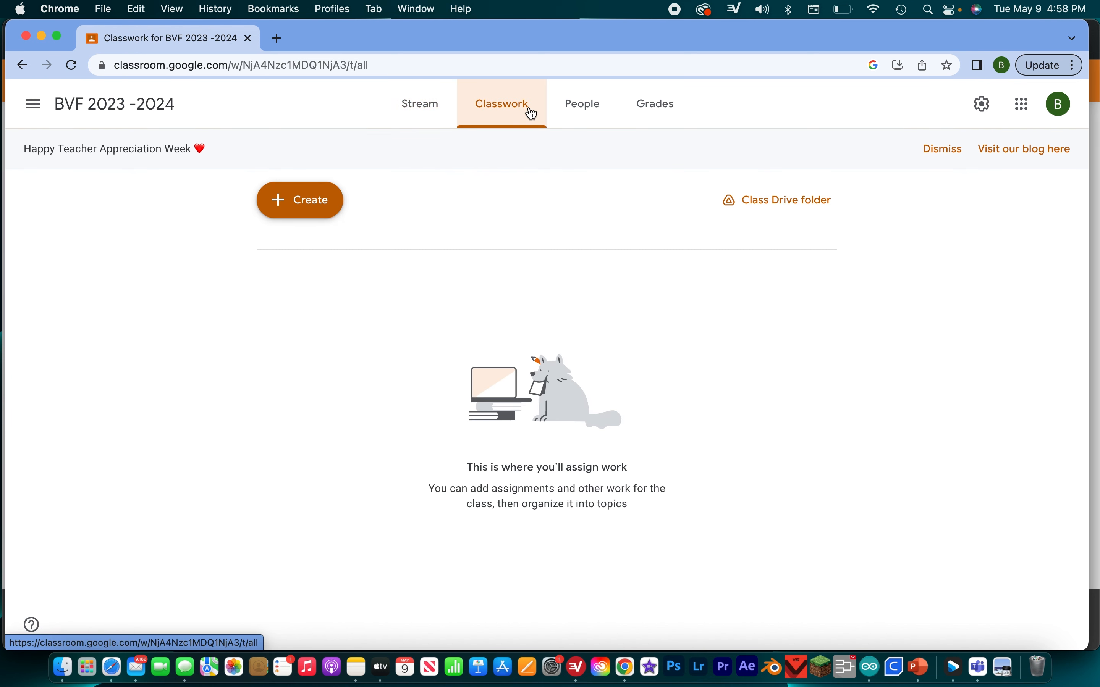
{"action": "left_click", "coordinate": [614, 121]}
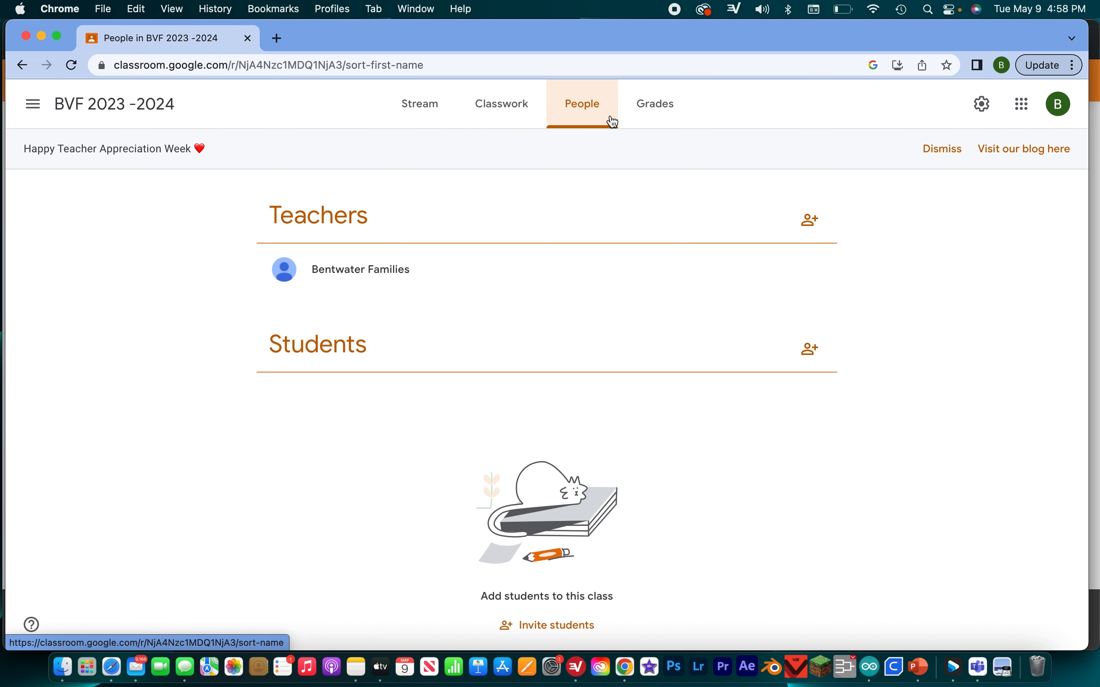
{"action": "left_click", "coordinate": [650, 126]}
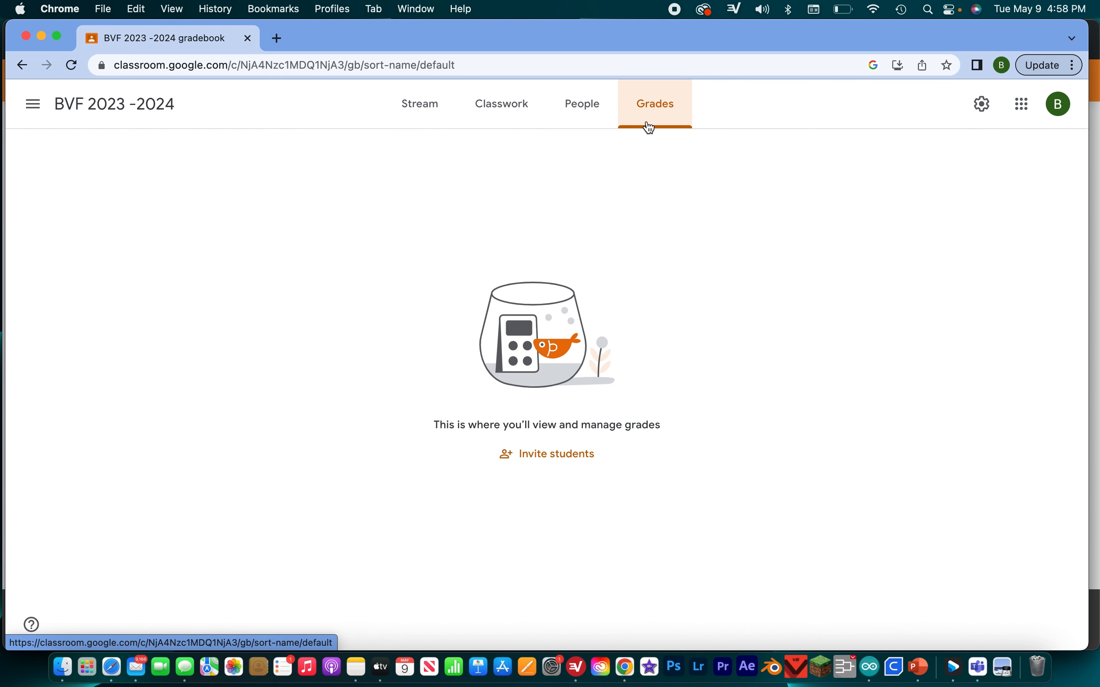
{"action": "left_click", "coordinate": [416, 111]}
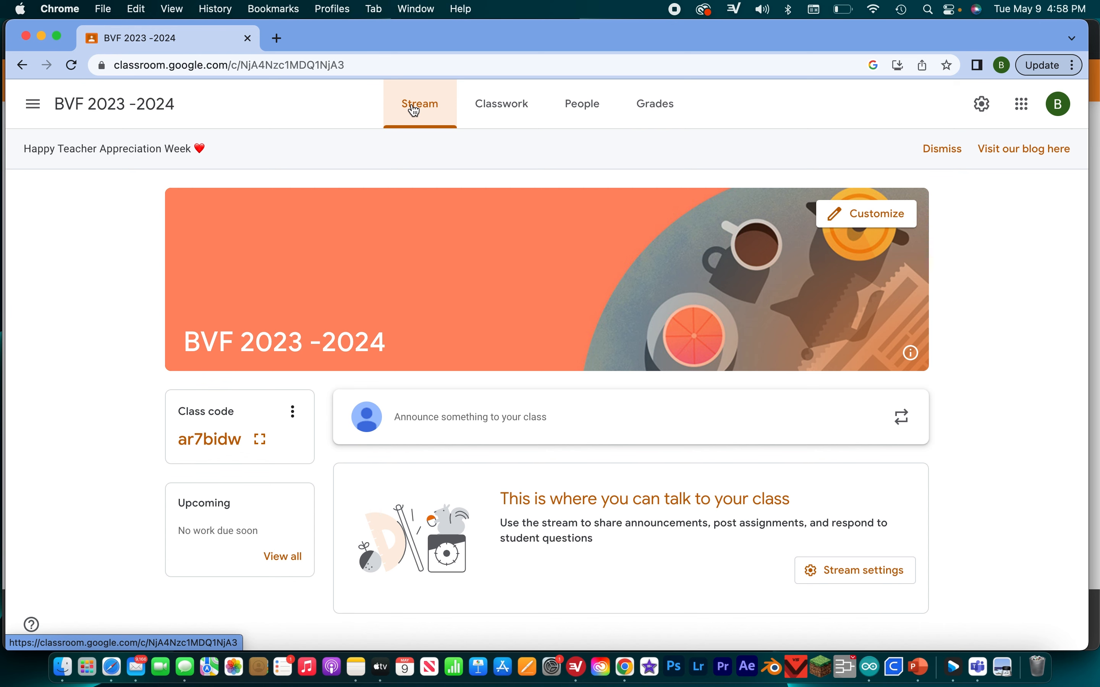
- Change the class theme to the General image with the blue backpack, green notebook and pen
{"action": "left_click", "coordinate": [880, 217]}
{"action": "left_click", "coordinate": [743, 509]}
{"action": "left_click", "coordinate": [662, 400]}
{"action": "left_click", "coordinate": [605, 390]}
{"action": "left_click", "coordinate": [703, 387]}
{"action": "left_click", "coordinate": [586, 395]}
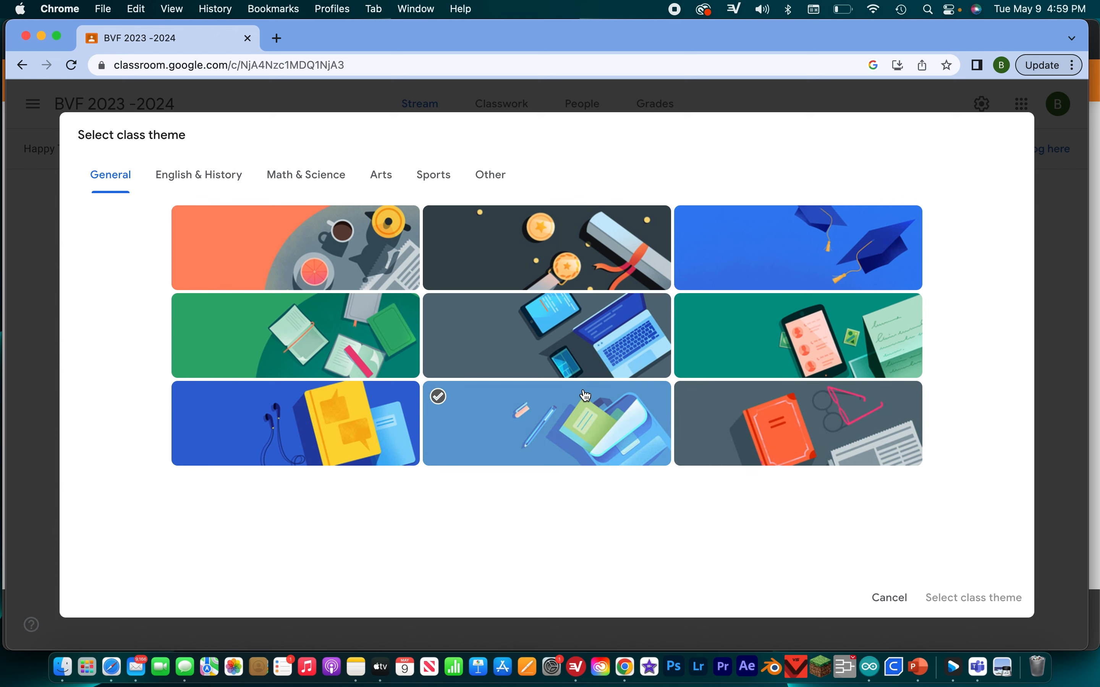
{"action": "left_click", "coordinate": [369, 434]}
{"action": "left_click", "coordinate": [467, 404]}
{"action": "left_click", "coordinate": [991, 597]}
{"action": "left_click", "coordinate": [834, 541]}
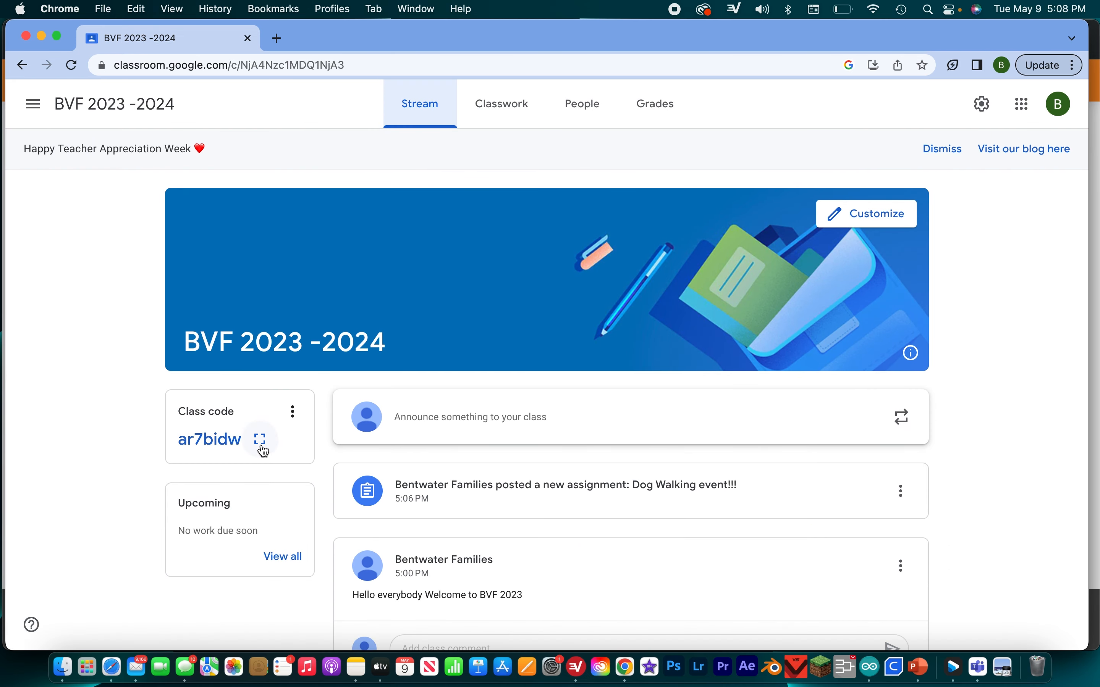
- Display the class code enlarged for sharing and close the enlarged view
{"action": "left_click", "coordinate": [261, 440]}
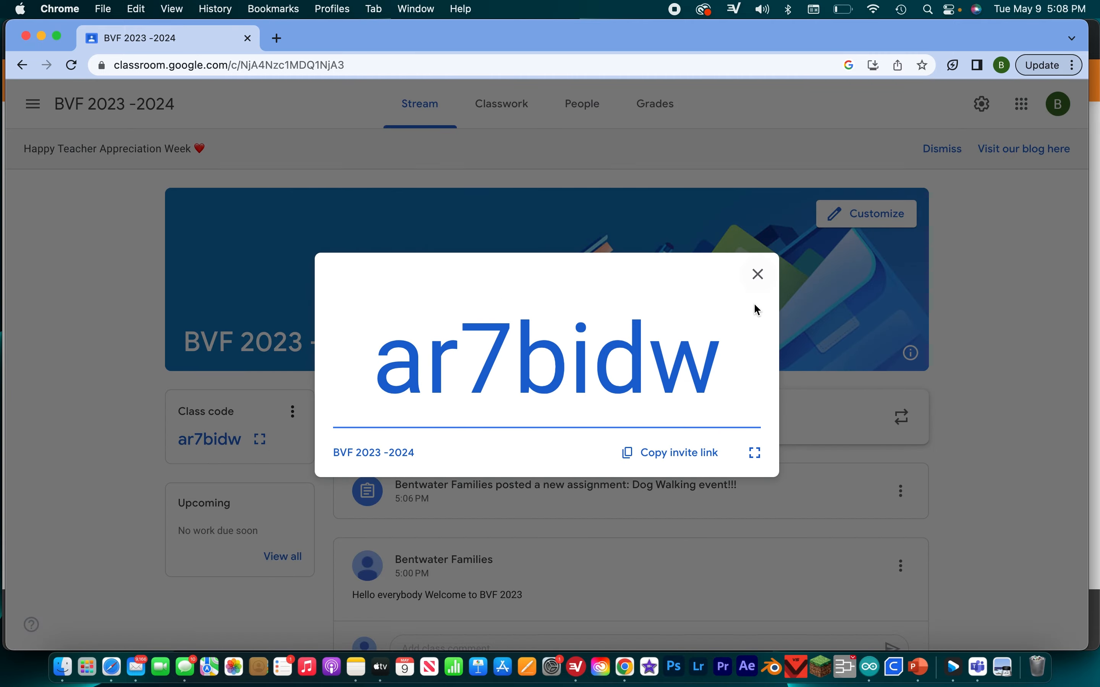
{"action": "left_click", "coordinate": [764, 282]}
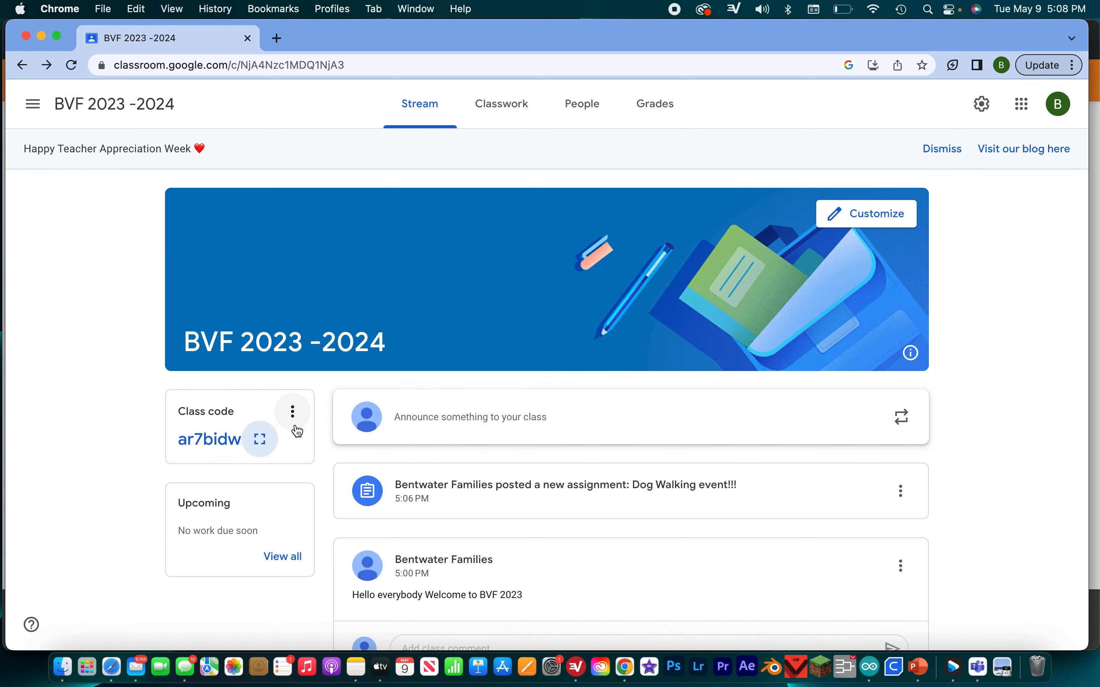
{"action": "left_click", "coordinate": [271, 434]}
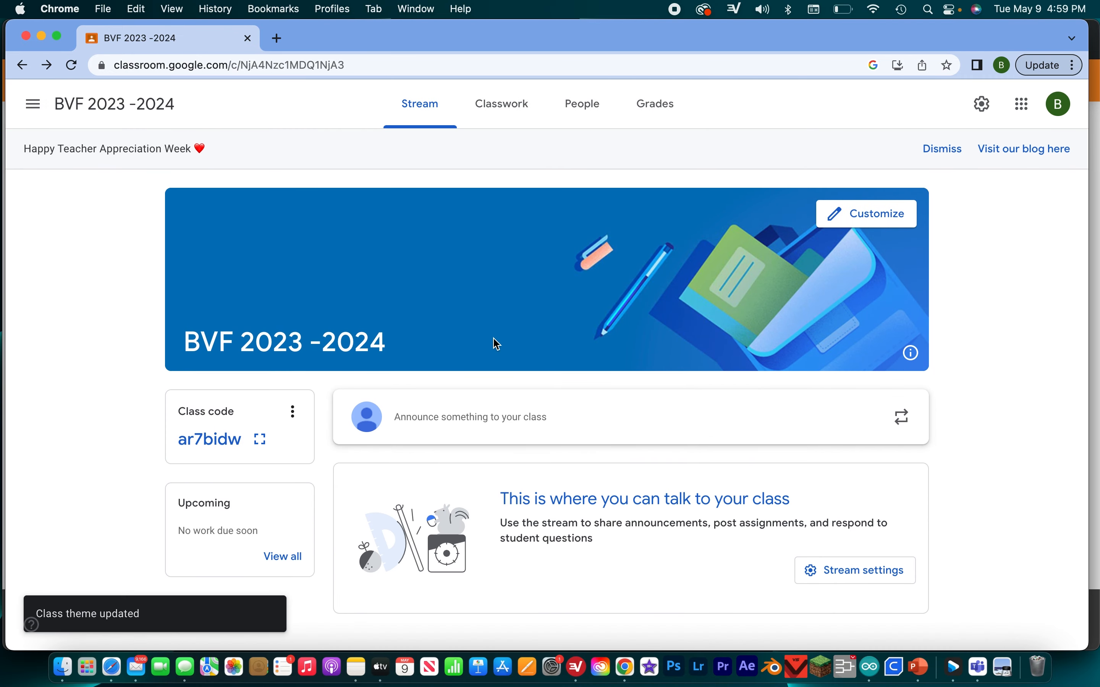
- Write the announcement "Hello everybody Welcome to BVF 2023" for all students in the class
{"action": "left_click", "coordinate": [498, 407]}
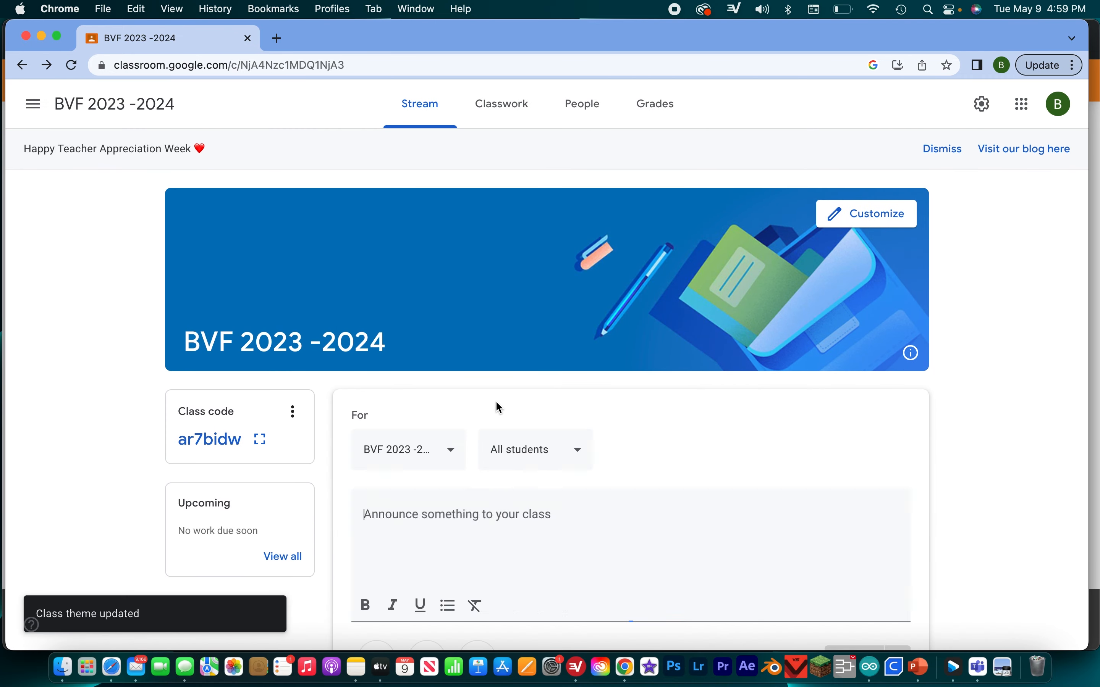
{"action": "type", "text": "Hello "}
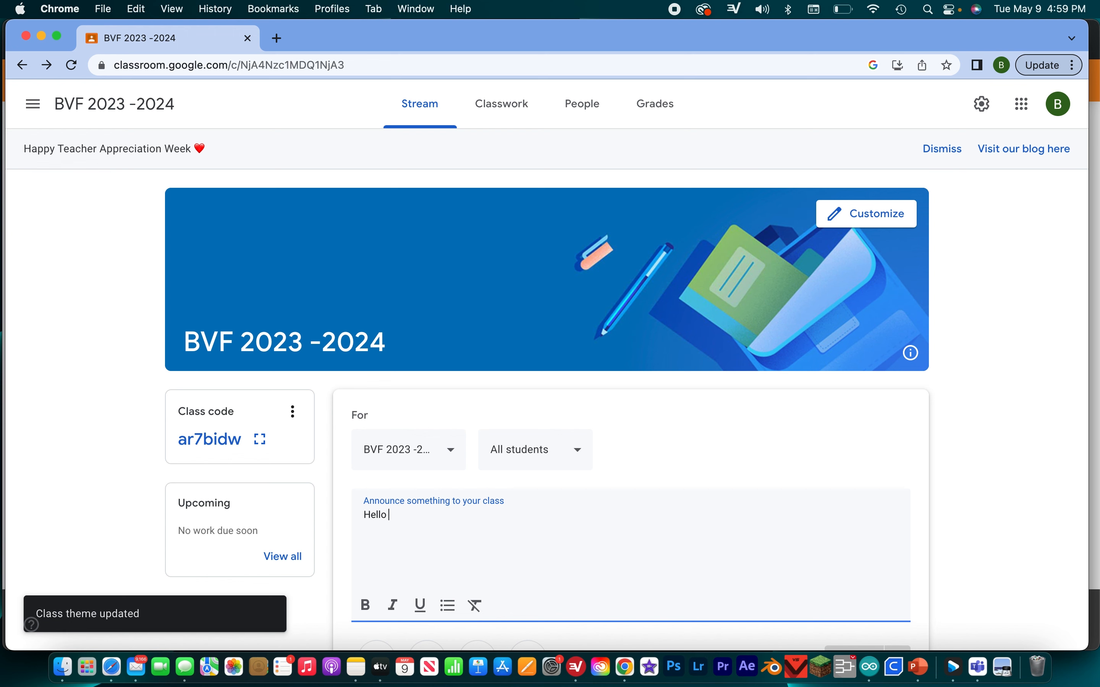
{"action": "type", "text": "everybody Welcome to BVF 2023"}
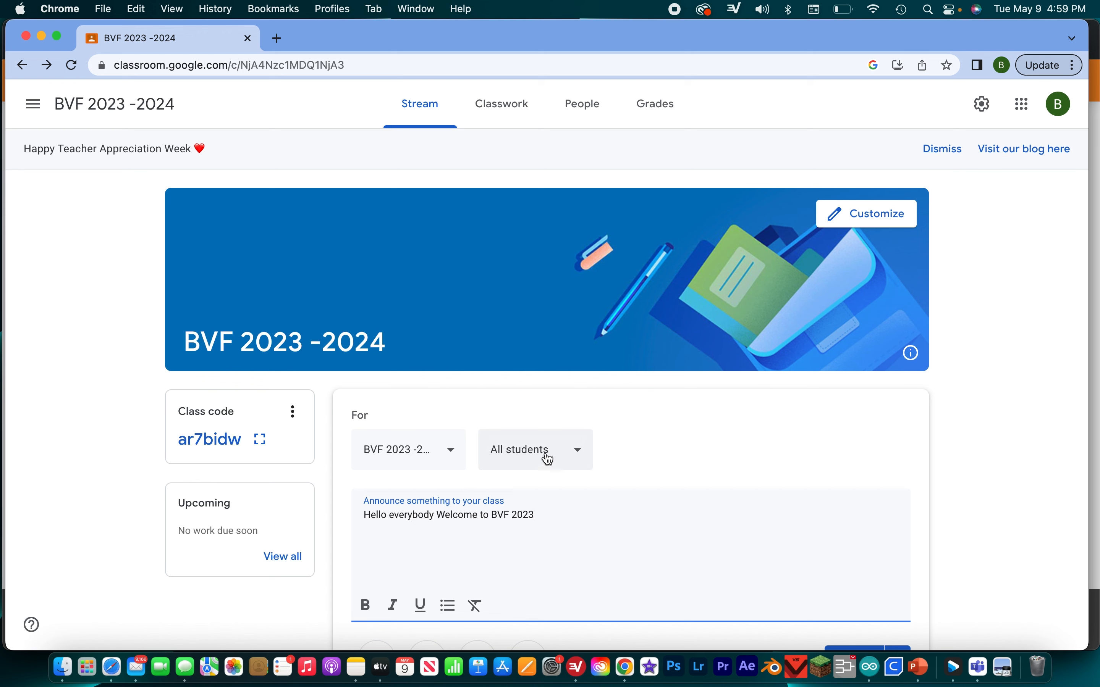
- Schedule the announcement for May 11, 2023 at 12:00 PM
{"action": "scroll", "coordinate": [567, 463], "scroll_direction": "down", "scroll_amount": 4}
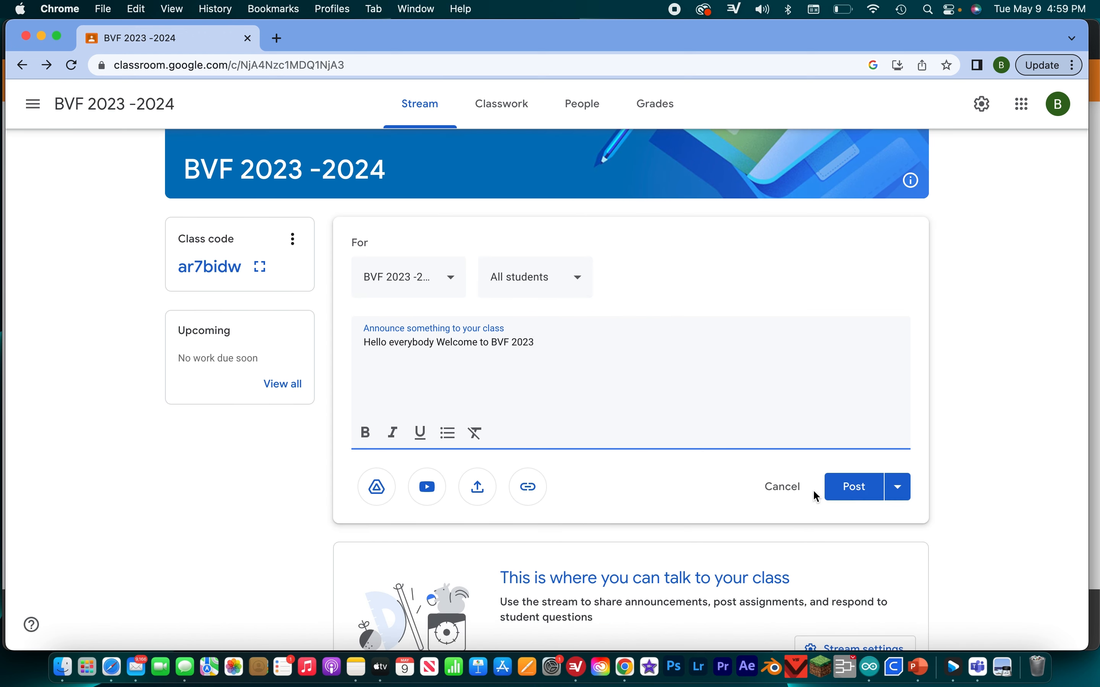
{"action": "left_click", "coordinate": [899, 491]}
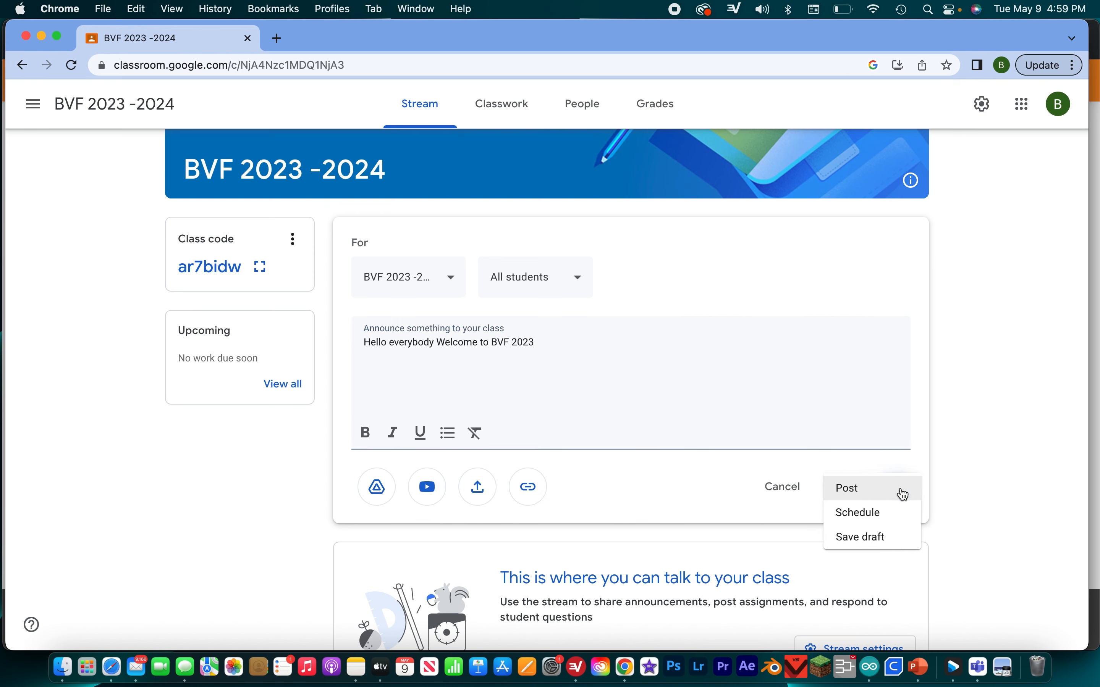
{"action": "left_click", "coordinate": [880, 516]}
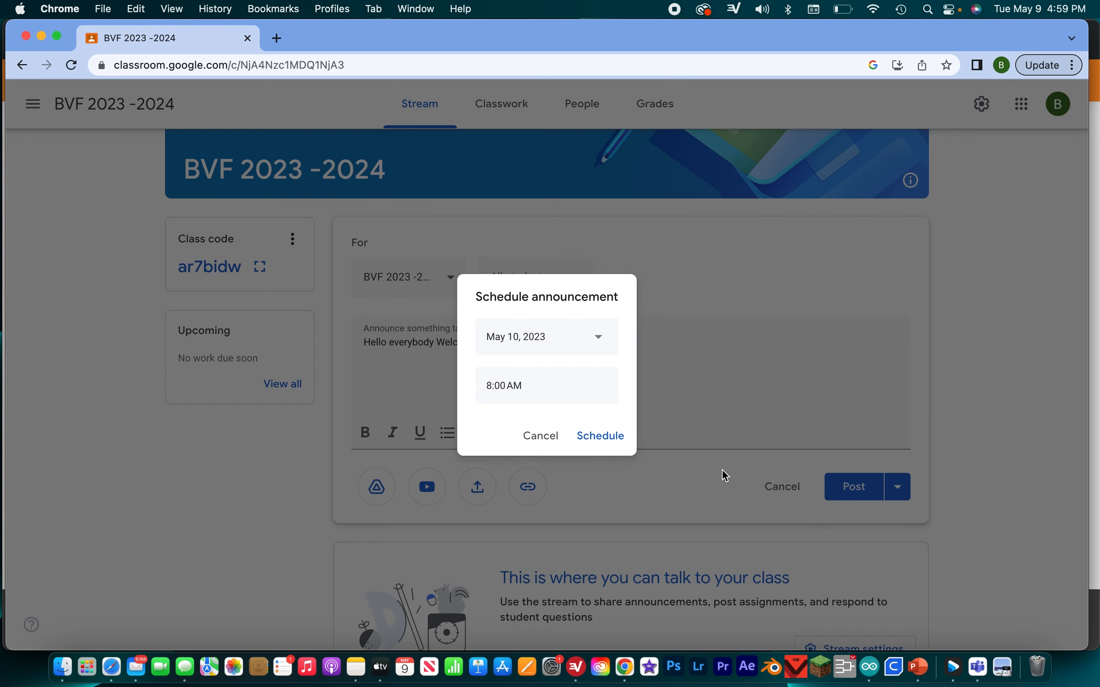
{"action": "left_click", "coordinate": [584, 335]}
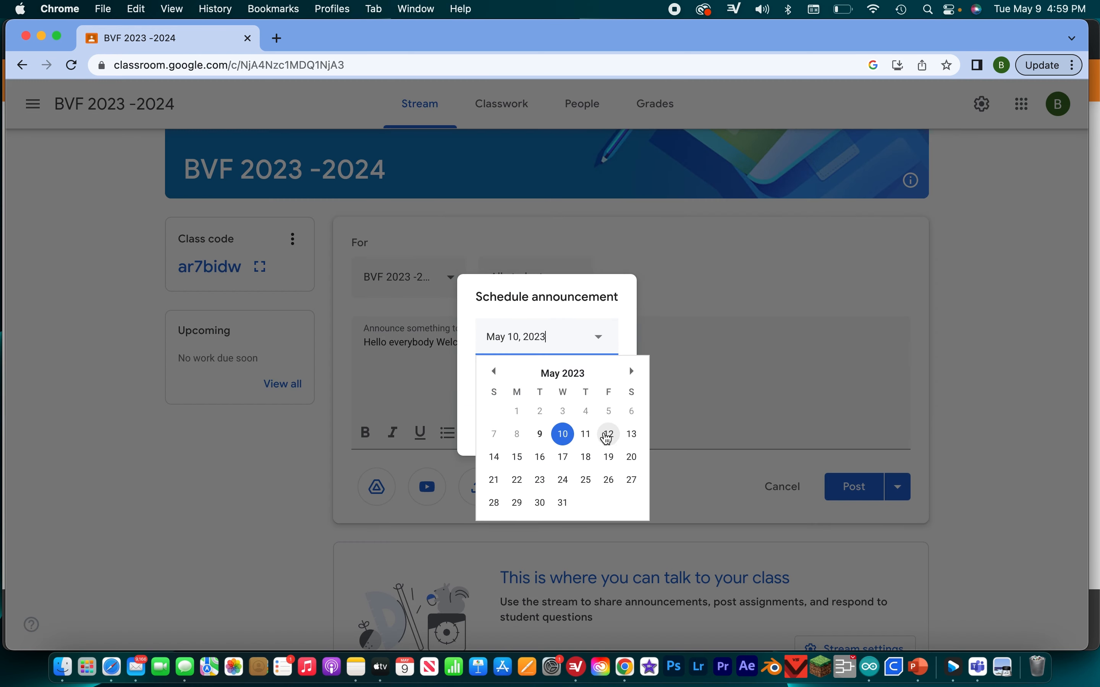
{"action": "left_click", "coordinate": [586, 434]}
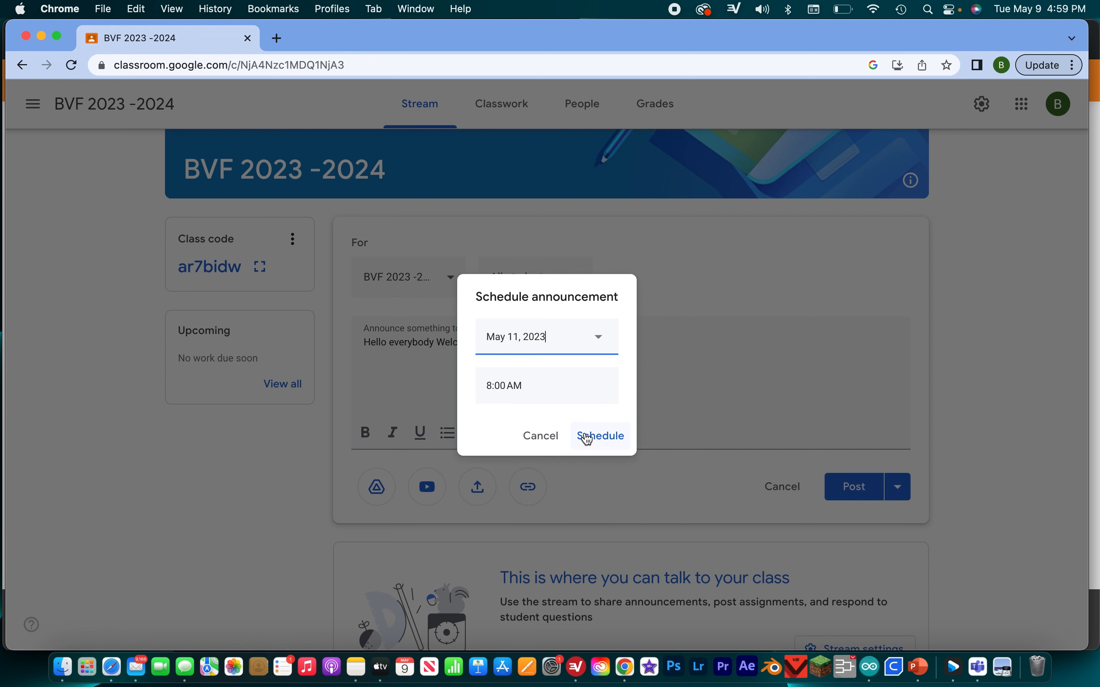
{"action": "left_click", "coordinate": [542, 386]}
{"action": "type", "text": "12:00"}
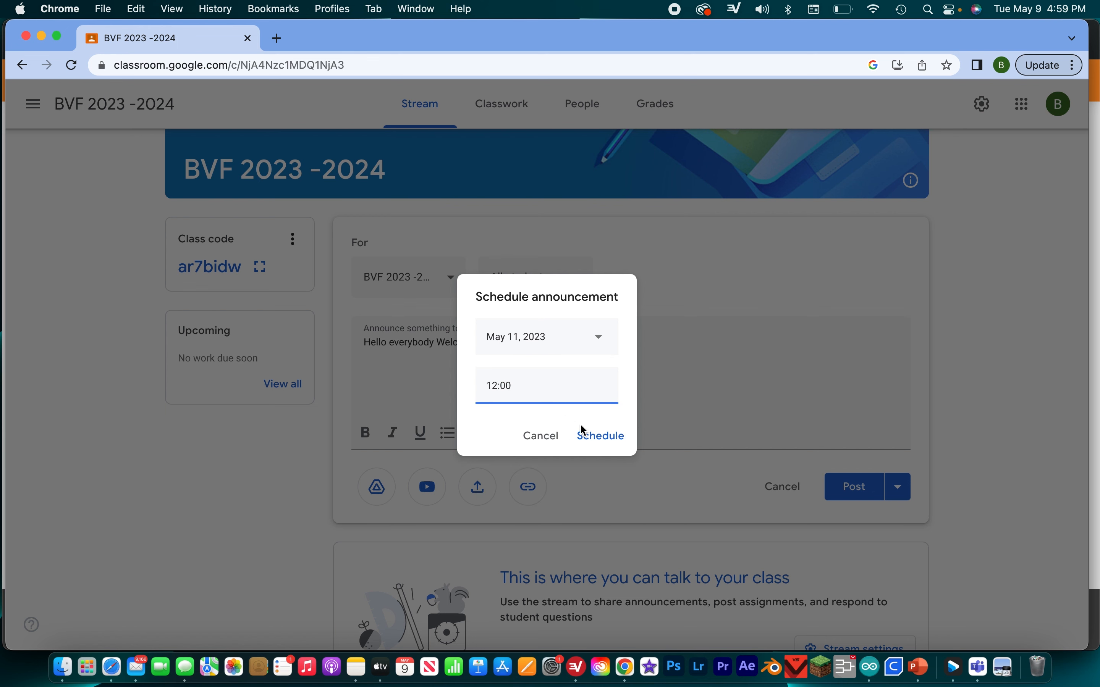
{"action": "left_click", "coordinate": [604, 440]}
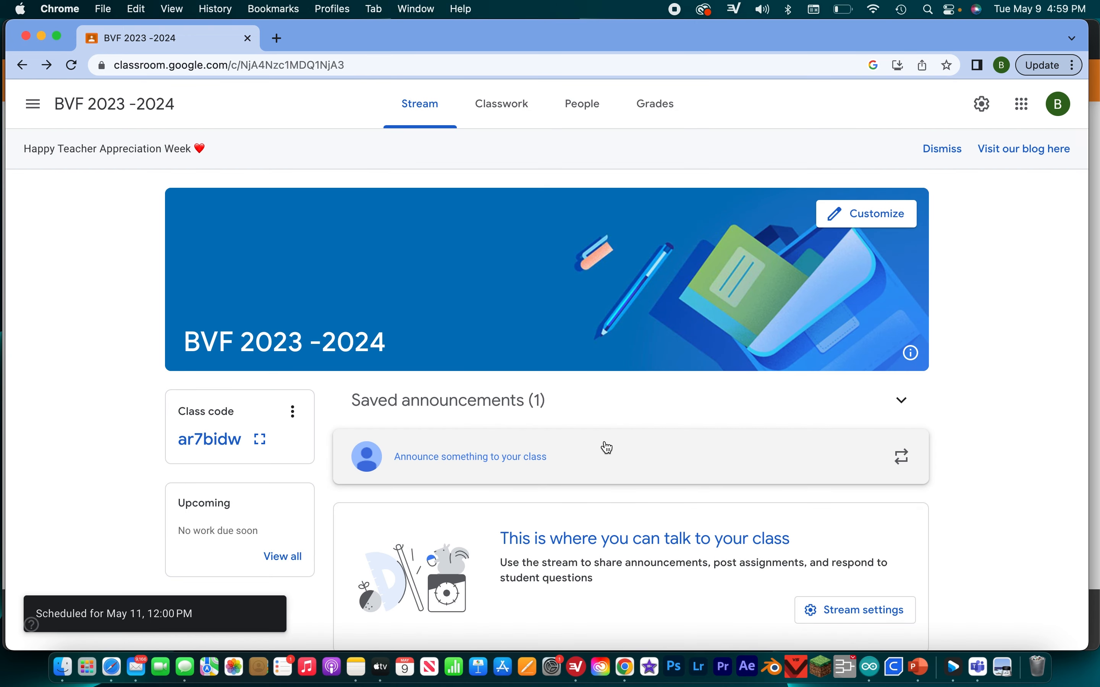
- Open the announcement from the saved announcements, review it, and confirm its existing schedule
{"action": "left_click", "coordinate": [531, 406]}
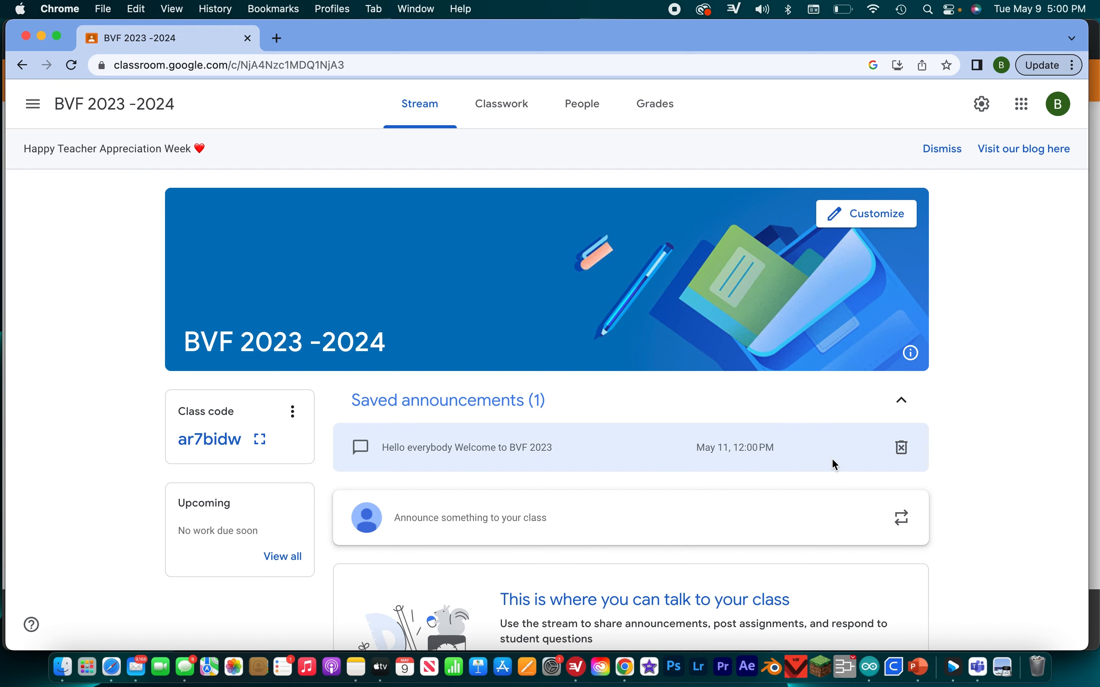
{"action": "left_click", "coordinate": [832, 460]}
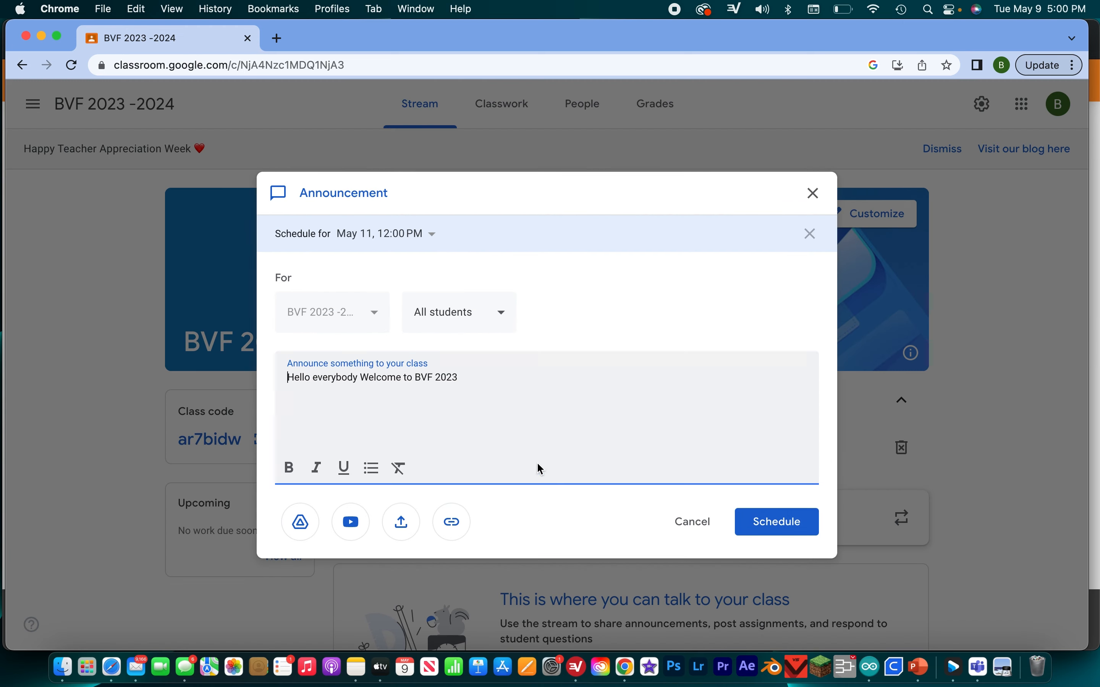
{"action": "left_click", "coordinate": [797, 518]}
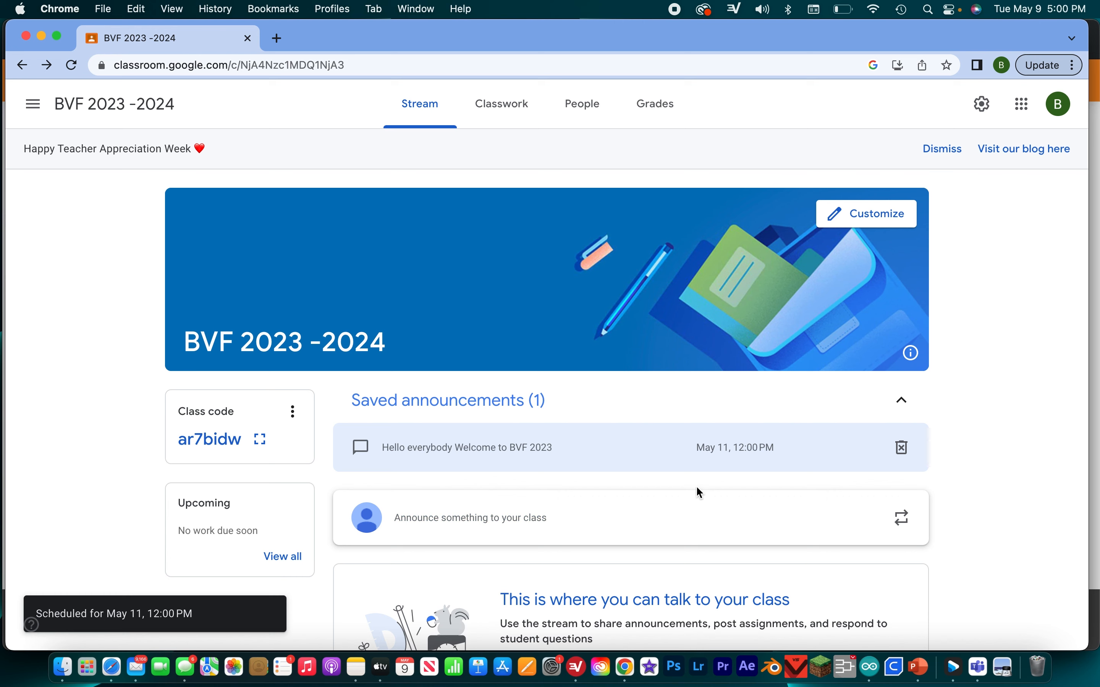
- Reopen the saved announcement, remove its schedule, and post it to the class immediately
{"action": "left_click", "coordinate": [663, 457]}
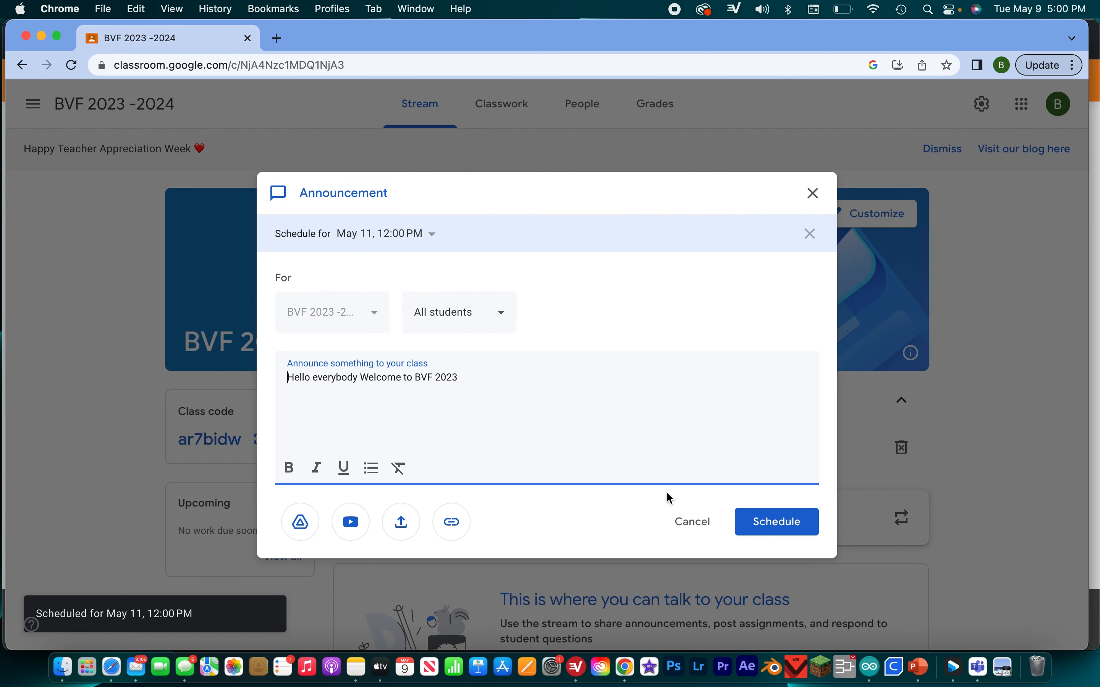
{"action": "left_click", "coordinate": [595, 255]}
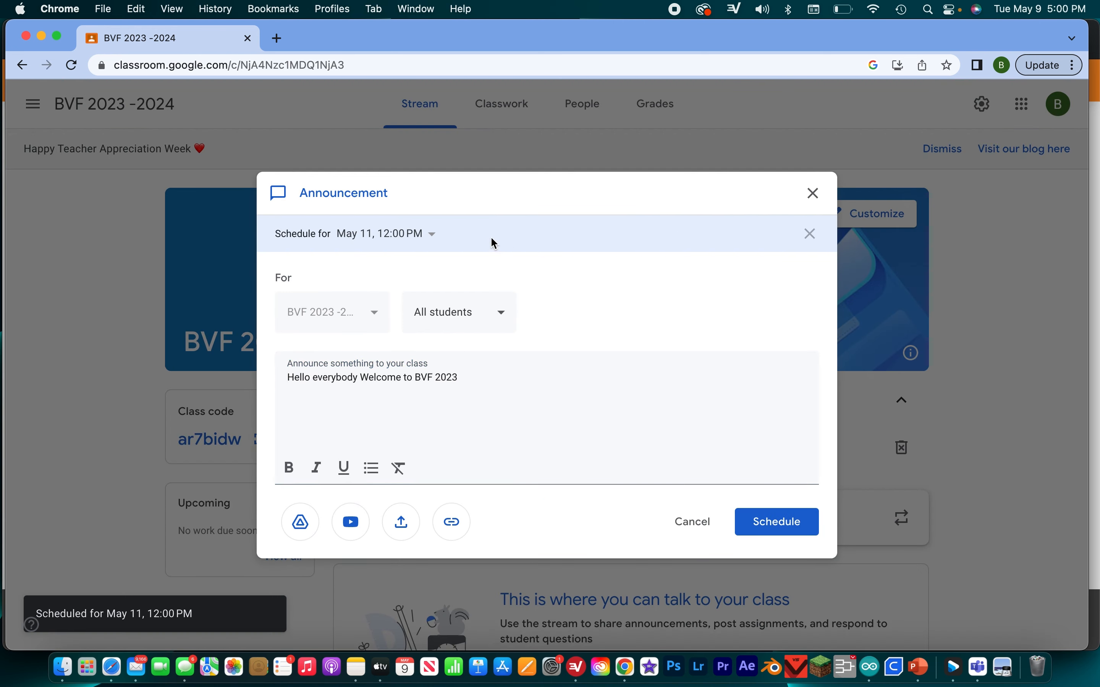
{"action": "left_click", "coordinate": [412, 236]}
{"action": "left_click", "coordinate": [810, 233]}
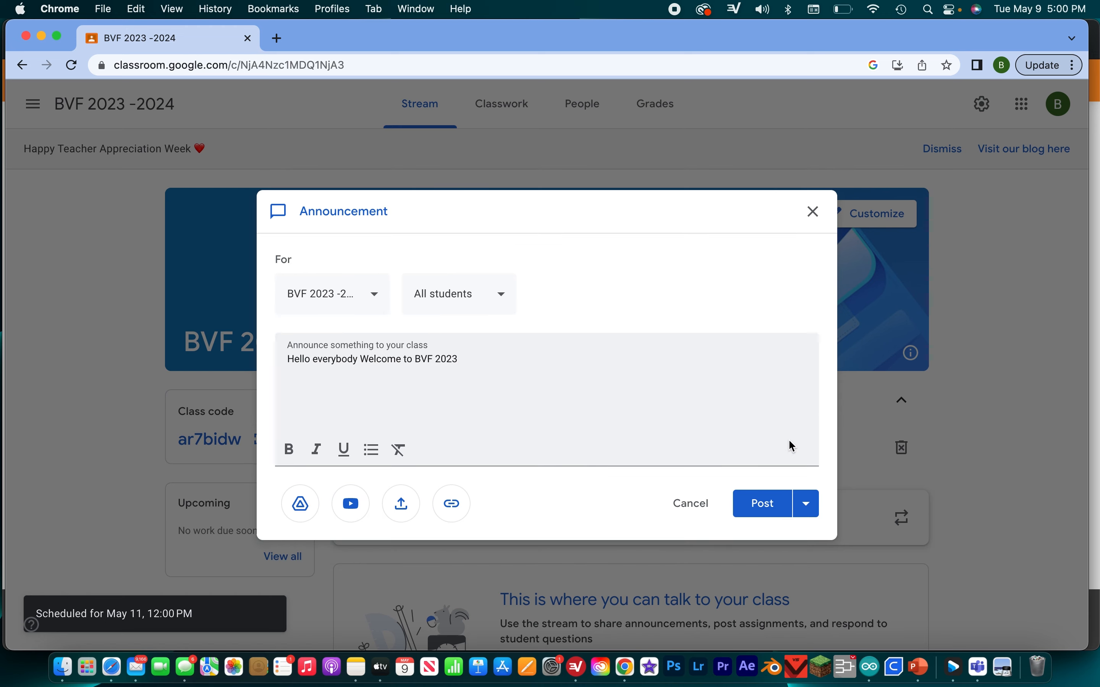
{"action": "left_click", "coordinate": [763, 503]}
{"action": "left_click", "coordinate": [641, 407]}
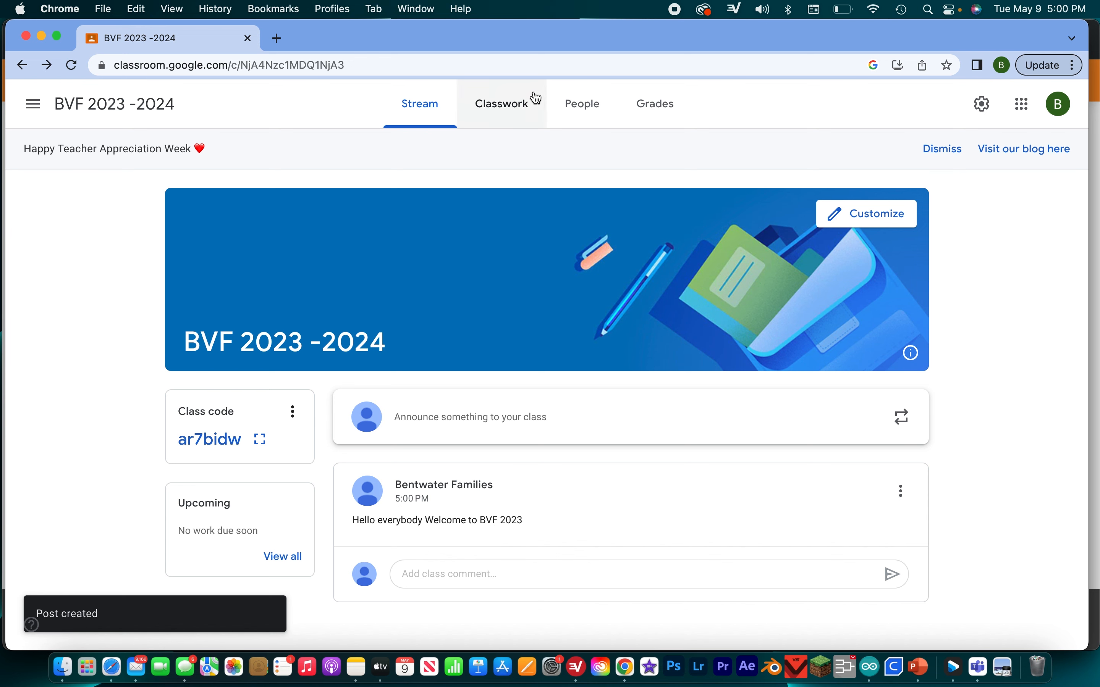
- Switch to the BVF 2022 - 2023 class and look through the announcements and assignment posts in its stream
{"action": "left_click", "coordinate": [533, 107]}
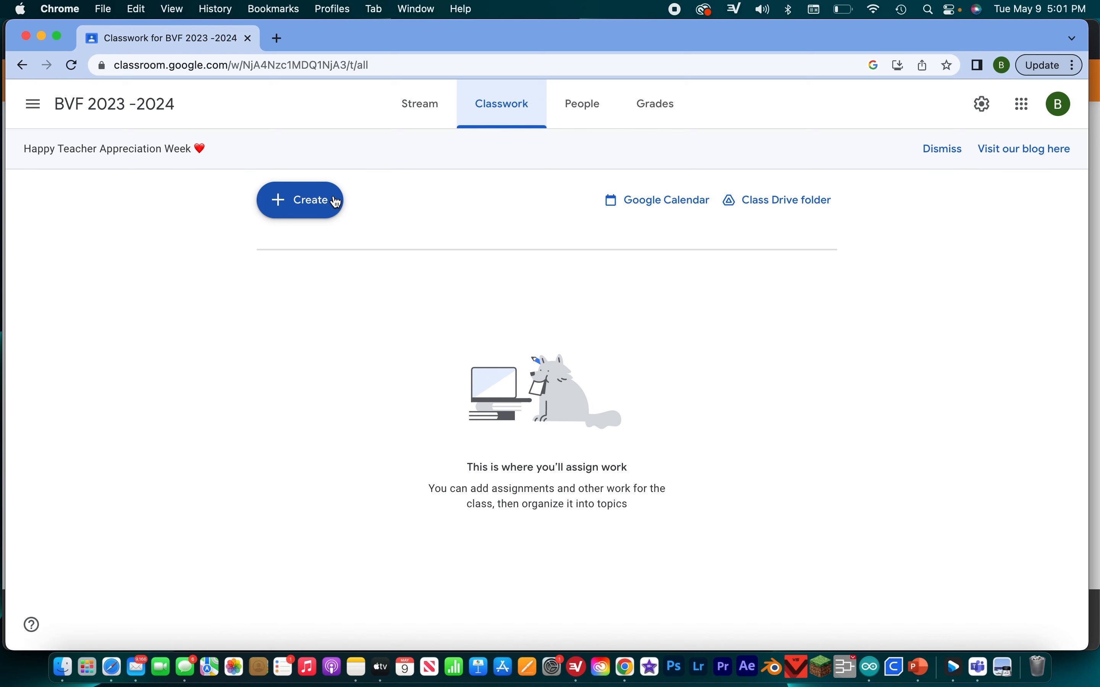
{"action": "left_click", "coordinate": [50, 114]}
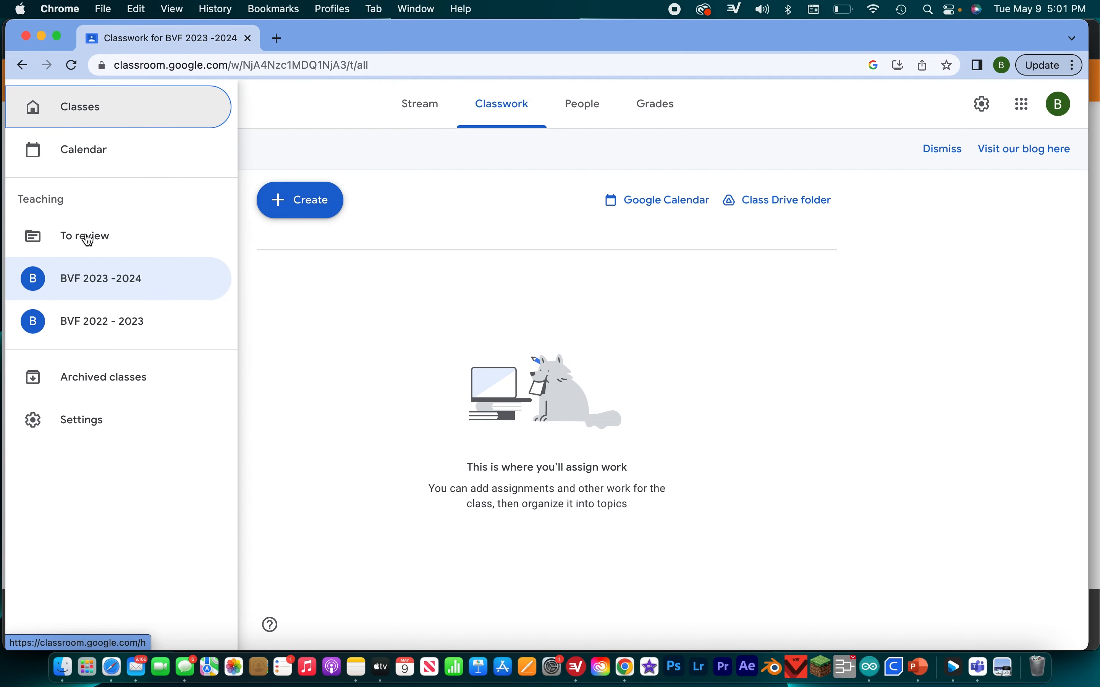
{"action": "left_click", "coordinate": [84, 321]}
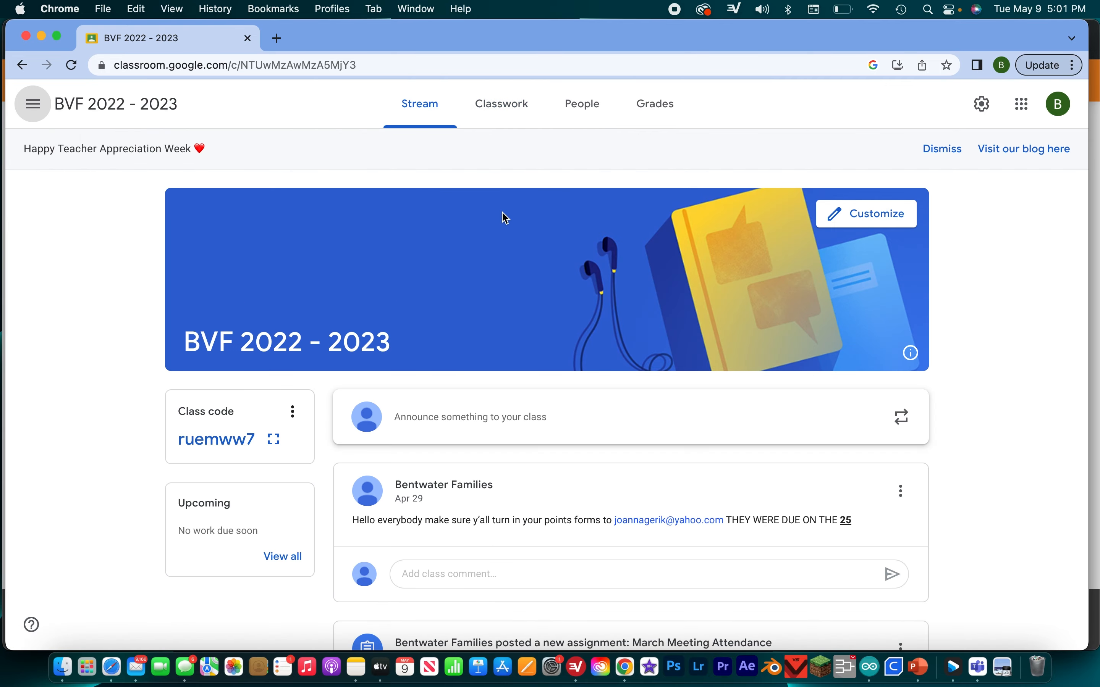
{"action": "scroll", "coordinate": [518, 361], "scroll_direction": "down", "scroll_amount": 15}
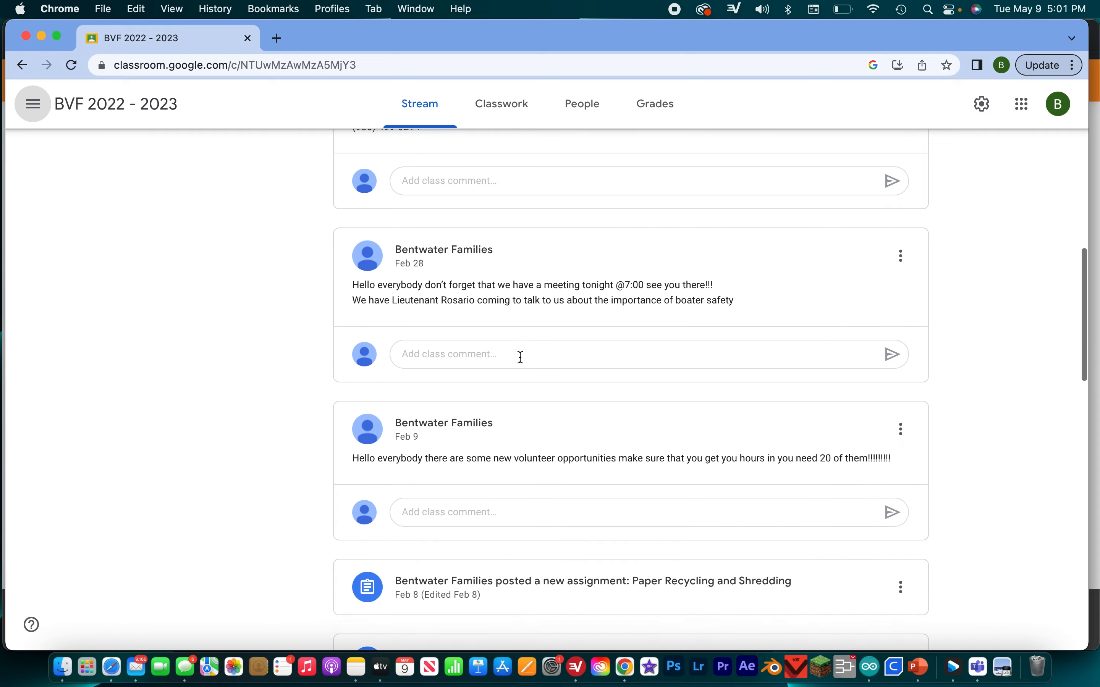
{"action": "scroll", "coordinate": [521, 359], "scroll_direction": "up", "scroll_amount": 20}
{"action": "scroll", "coordinate": [465, 561], "scroll_direction": "down", "scroll_amount": 10}
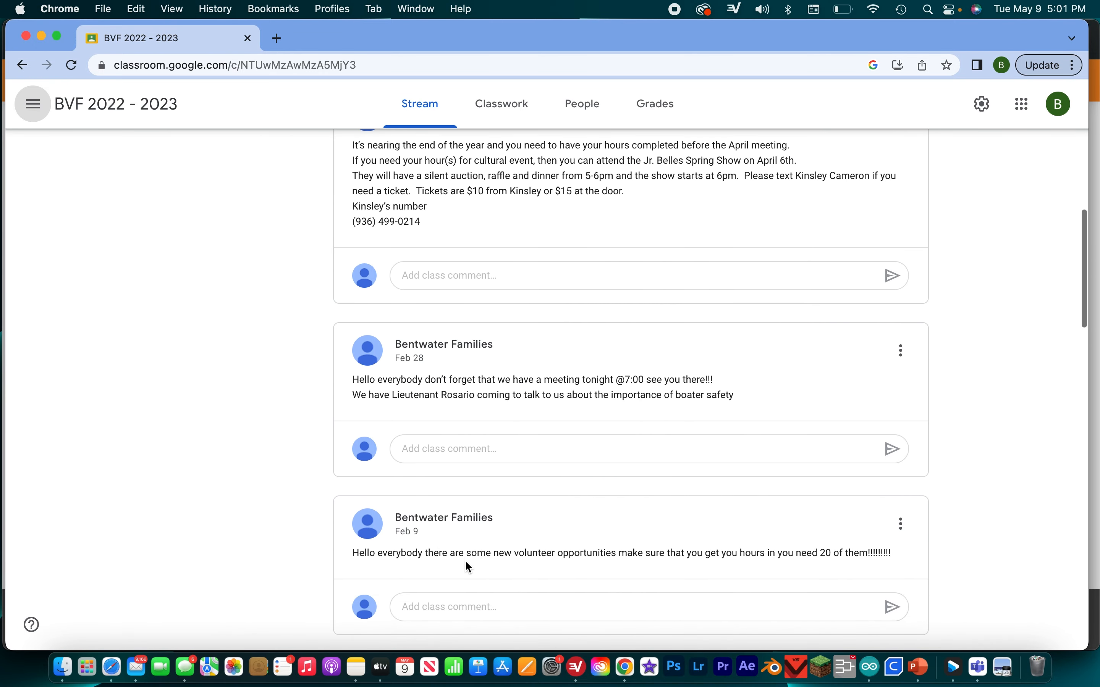
{"action": "scroll", "coordinate": [449, 340], "scroll_direction": "down", "scroll_amount": 8}
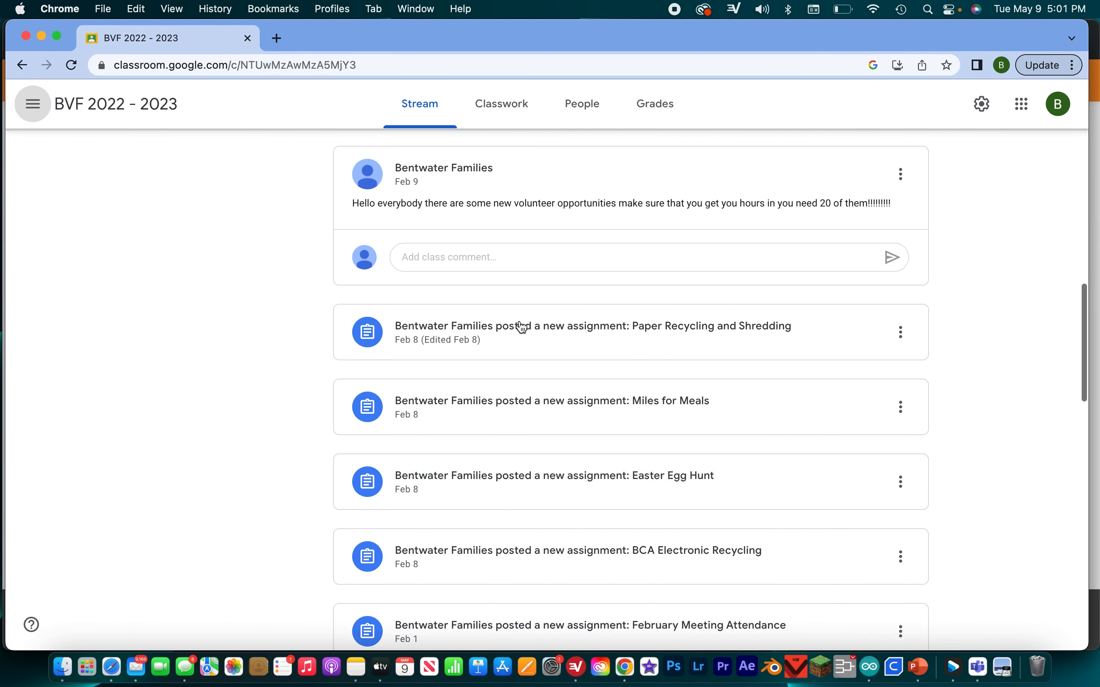
- Review how the BVF 2022 - 2023 classwork is organized into topics, from Mandatory through Misc
{"action": "left_click", "coordinate": [499, 124]}
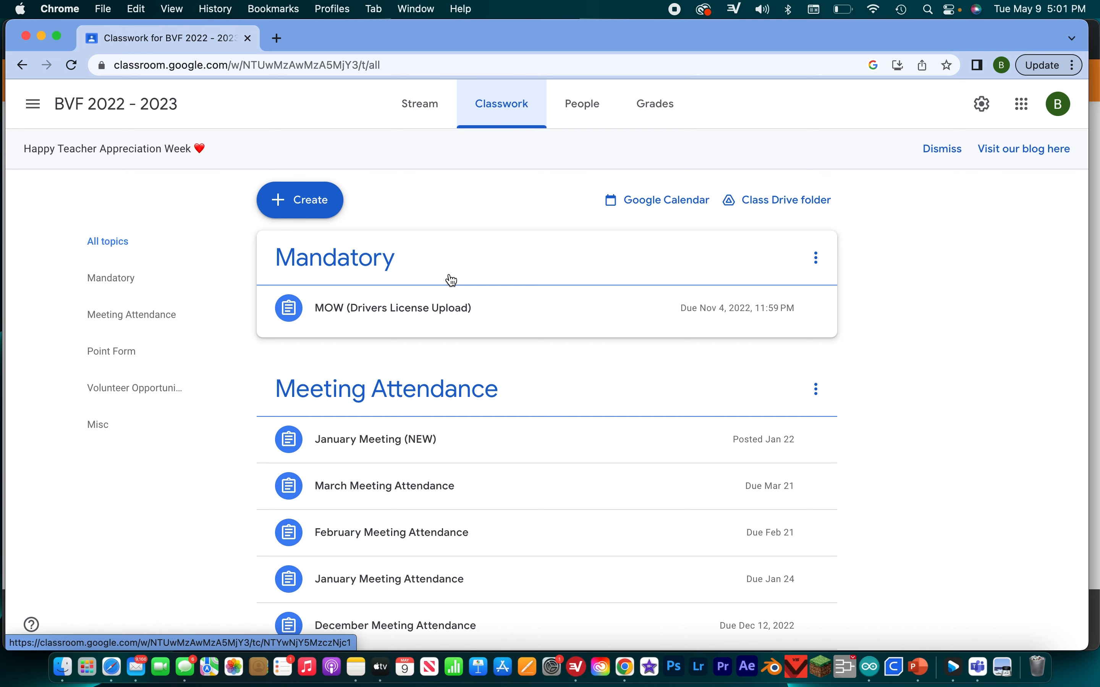
{"action": "scroll", "coordinate": [452, 280], "scroll_direction": "down", "scroll_amount": 6}
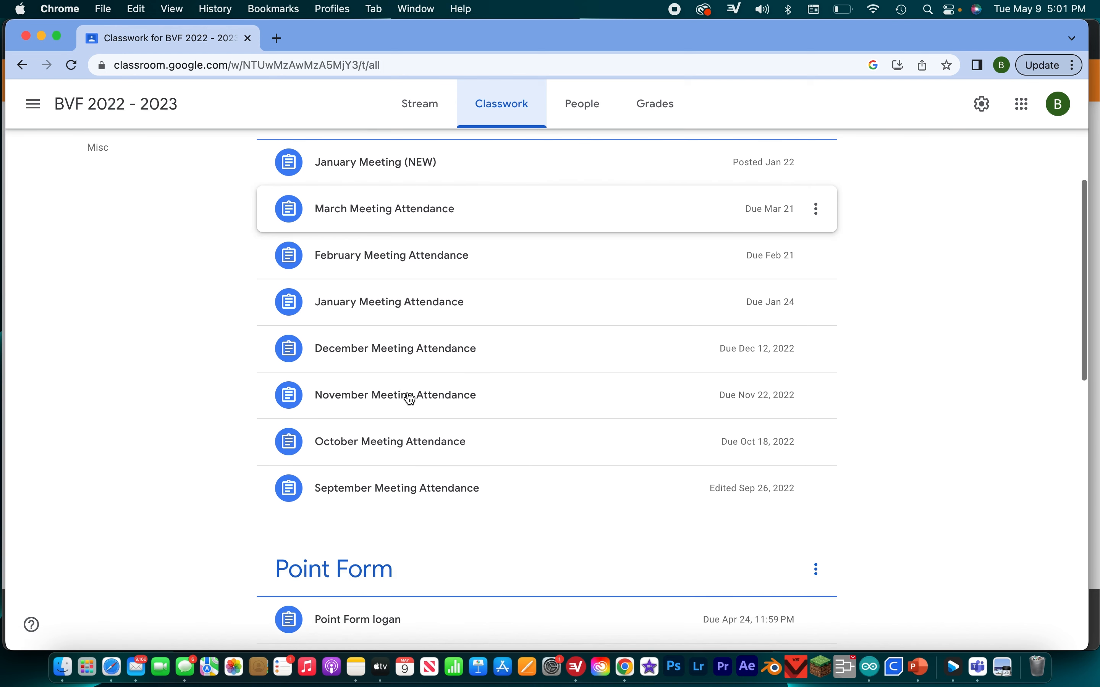
{"action": "scroll", "coordinate": [409, 398], "scroll_direction": "down", "scroll_amount": 7}
{"action": "scroll", "coordinate": [291, 449], "scroll_direction": "down", "scroll_amount": 5}
{"action": "scroll", "coordinate": [456, 257], "scroll_direction": "down", "scroll_amount": 5}
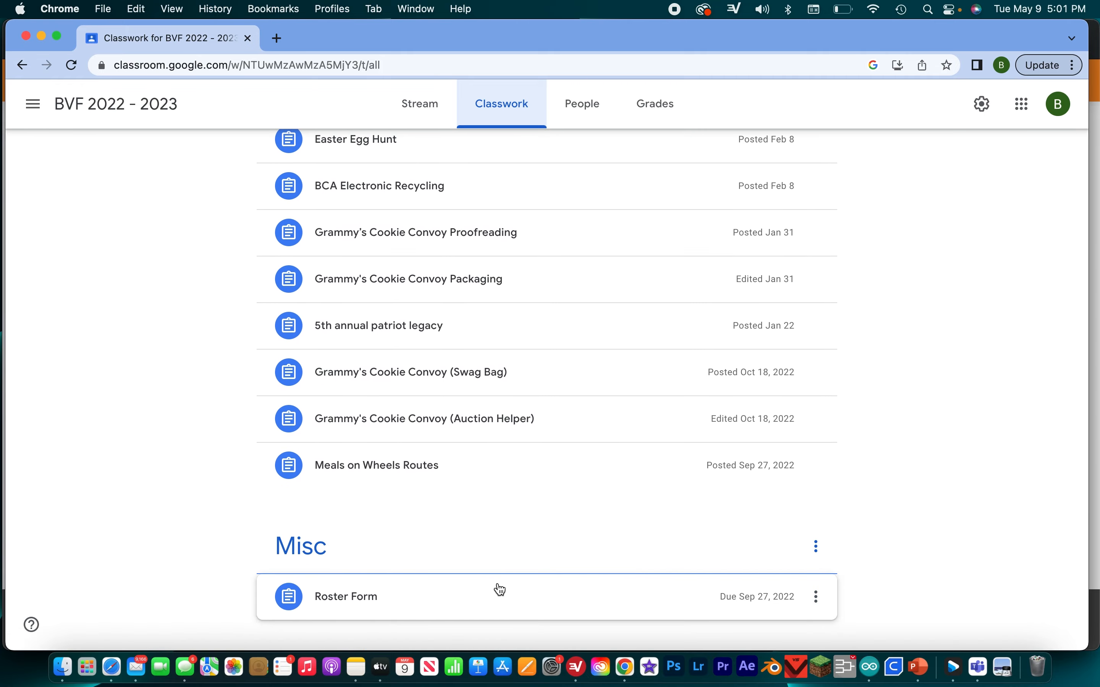
{"action": "scroll", "coordinate": [499, 590], "scroll_direction": "up", "scroll_amount": 20}
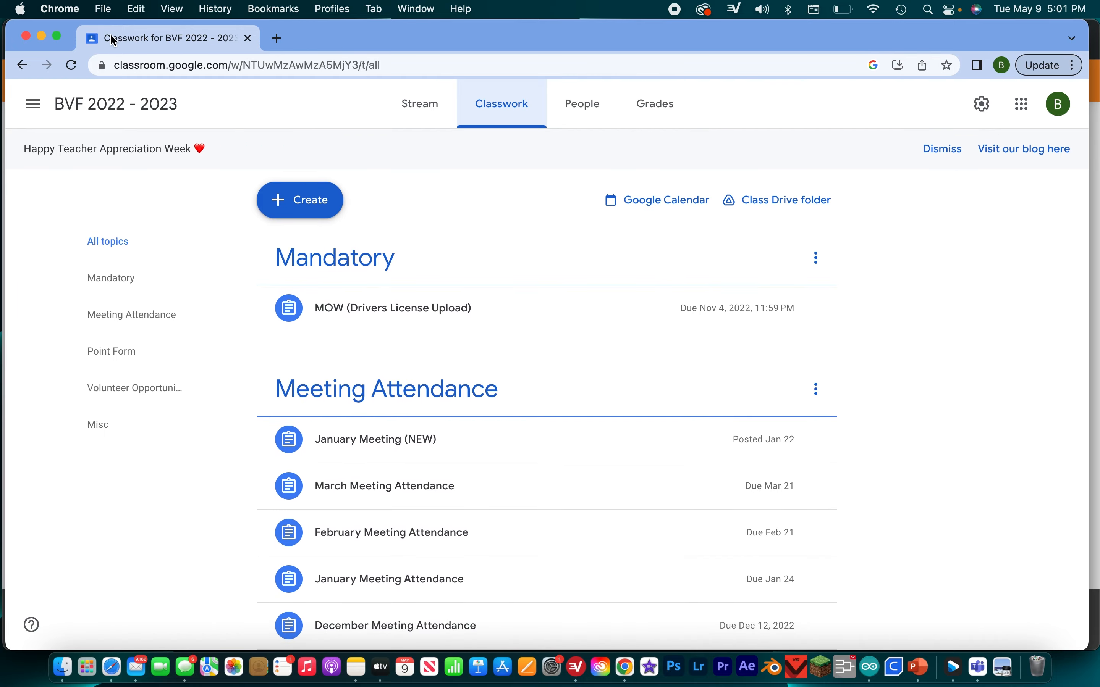
- Return to the BVF 2023 -2024 class and add a classwork topic named "Mandatory"
{"action": "left_click", "coordinate": [32, 104]}
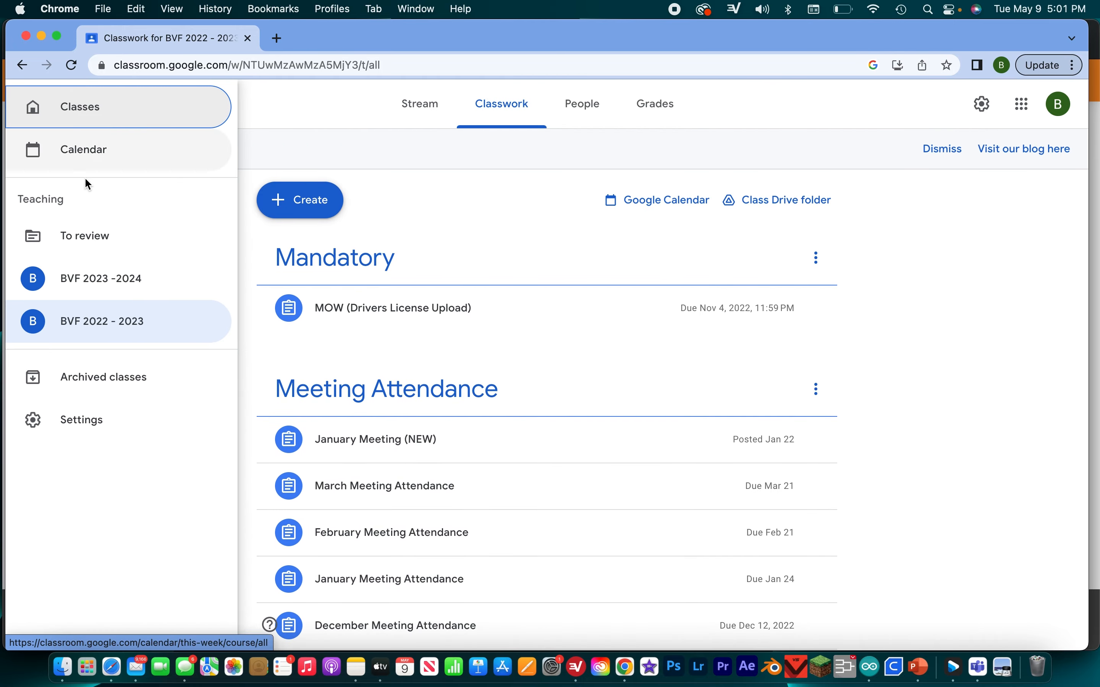
{"action": "left_click", "coordinate": [81, 293]}
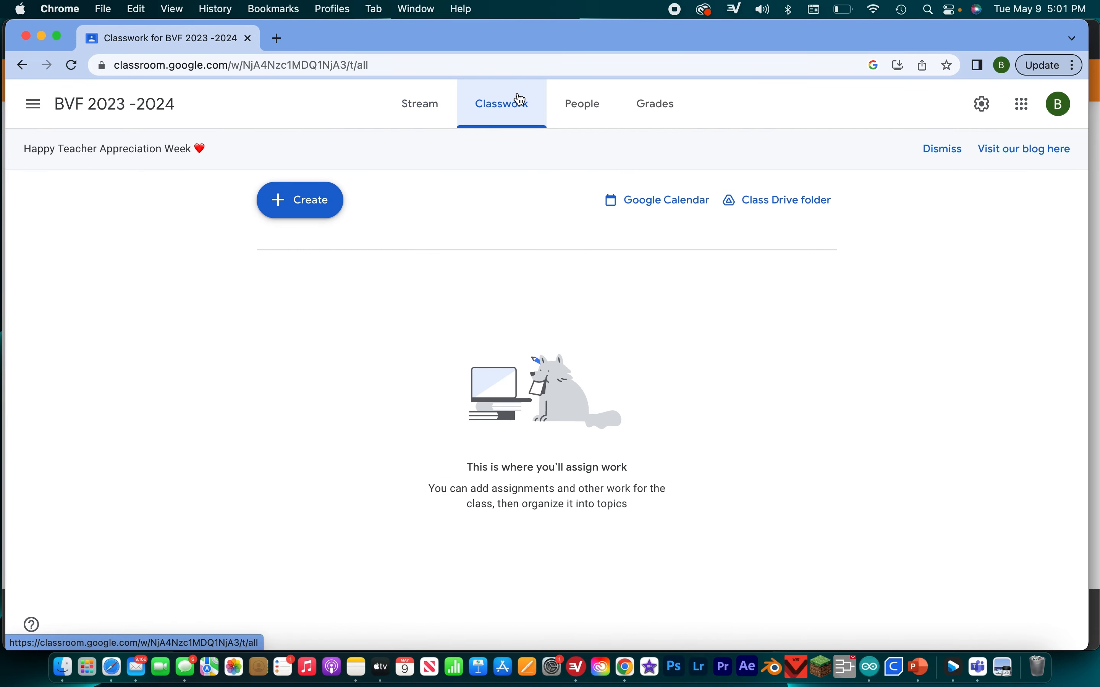
{"action": "left_click", "coordinate": [335, 205]}
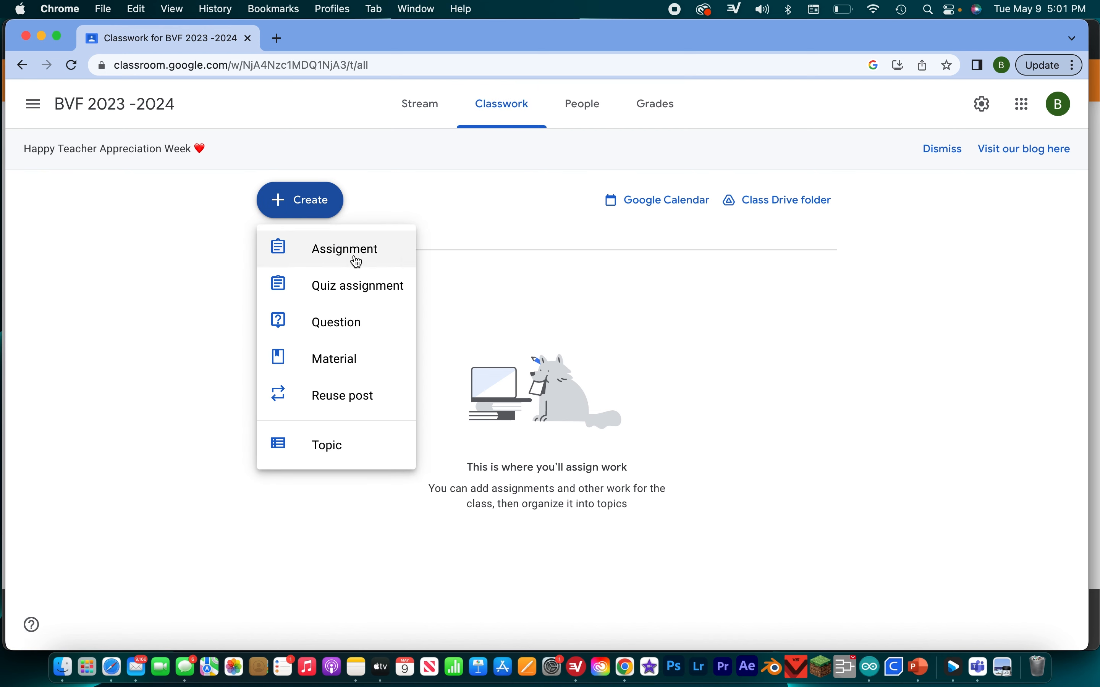
{"action": "left_click", "coordinate": [361, 450]}
{"action": "left_click", "coordinate": [518, 372]}
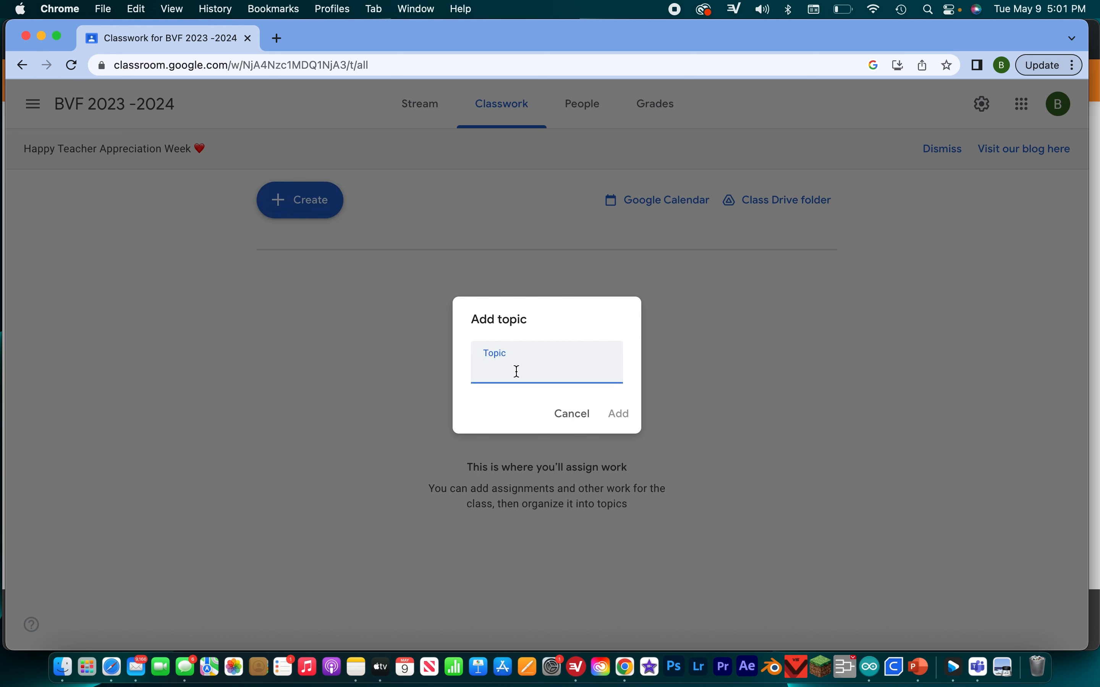
{"action": "type", "text": "Mandatory"}
{"action": "left_click", "coordinate": [619, 415]}
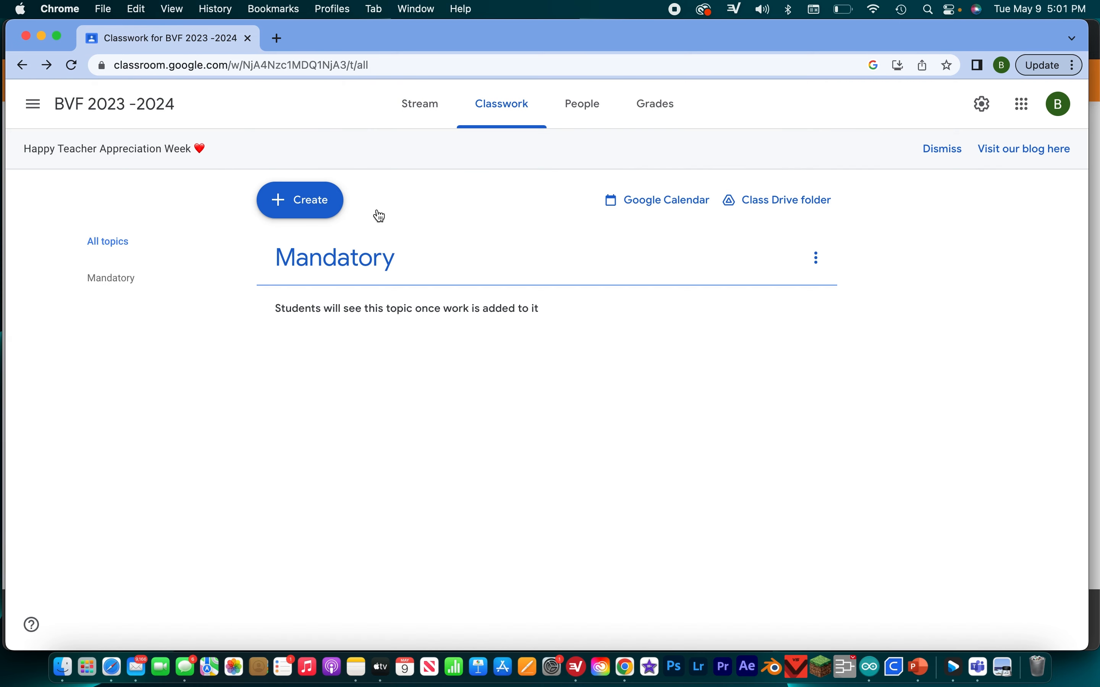
- Add a classwork topic named "Volunteer Opportunities"
{"action": "left_click", "coordinate": [292, 190]}
{"action": "left_click", "coordinate": [332, 446]}
{"action": "type", "text": "V"}
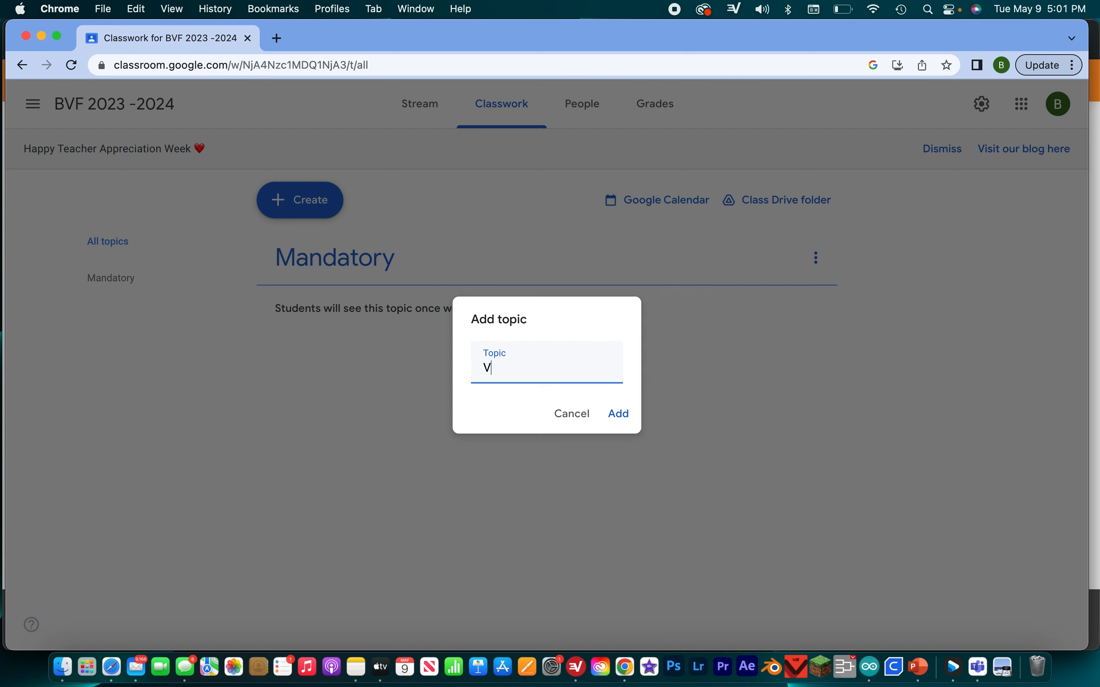
{"action": "type", "text": "olunteer Opportunities"}
{"action": "right_click", "coordinate": [540, 344]}
{"action": "left_click", "coordinate": [601, 359]}
{"action": "left_click", "coordinate": [618, 414]}
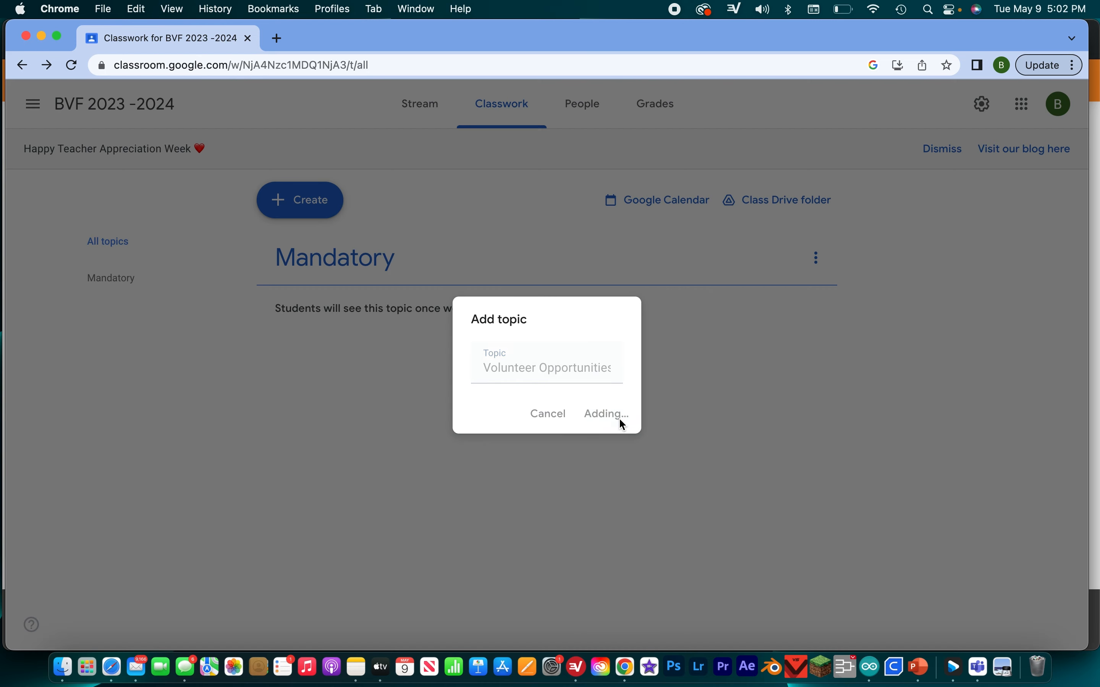
- Add a classwork topic named "Meeting Attendance"
{"action": "left_click", "coordinate": [512, 352]}
{"action": "type", "text": "meeti"}
{"action": "key", "text": "BackSpace"}
{"action": "key", "text": "BackSpace"}
{"action": "key", "text": "BackSpace"}
{"action": "key", "text": "BackSpace"}
{"action": "key", "text": "BackSpace"}
{"action": "type", "text": "Me"}
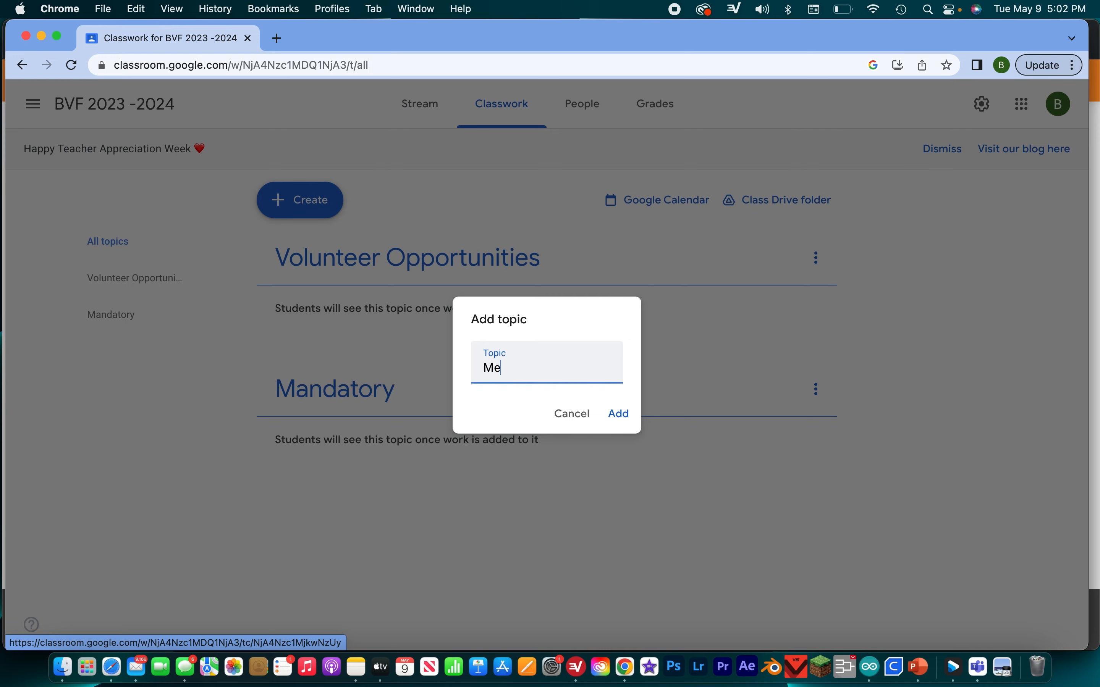
{"action": "type", "text": "eting Volunteerw"}
{"action": "key", "text": "BackSpace"}
{"action": "key", "text": "BackSpace"}
{"action": "key", "text": "BackSpace"}
{"action": "key", "text": "BackSpace"}
{"action": "key", "text": "BackSpace"}
{"action": "key", "text": "BackSpace"}
{"action": "key", "text": "BackSpace"}
{"action": "key", "text": "BackSpace"}
{"action": "key", "text": "BackSpace"}
{"action": "key", "text": "BackSpace"}
{"action": "key", "text": "BackSpace"}
{"action": "key", "text": "BackSpace"}
{"action": "type", "text": "g Attendance"}
{"action": "left_click", "coordinate": [618, 413]}
- Add a classwork topic named "Point Forms" and check the list of topics
{"action": "left_click", "coordinate": [315, 207]}
{"action": "left_click", "coordinate": [315, 208]}
{"action": "left_click", "coordinate": [301, 200]}
{"action": "left_click", "coordinate": [327, 445]}
{"action": "type", "text": "Point Forms"}
{"action": "left_click", "coordinate": [619, 413]}
{"action": "scroll", "coordinate": [508, 289], "scroll_direction": "down", "scroll_amount": 3}
{"action": "scroll", "coordinate": [509, 289], "scroll_direction": "up", "scroll_amount": 3}
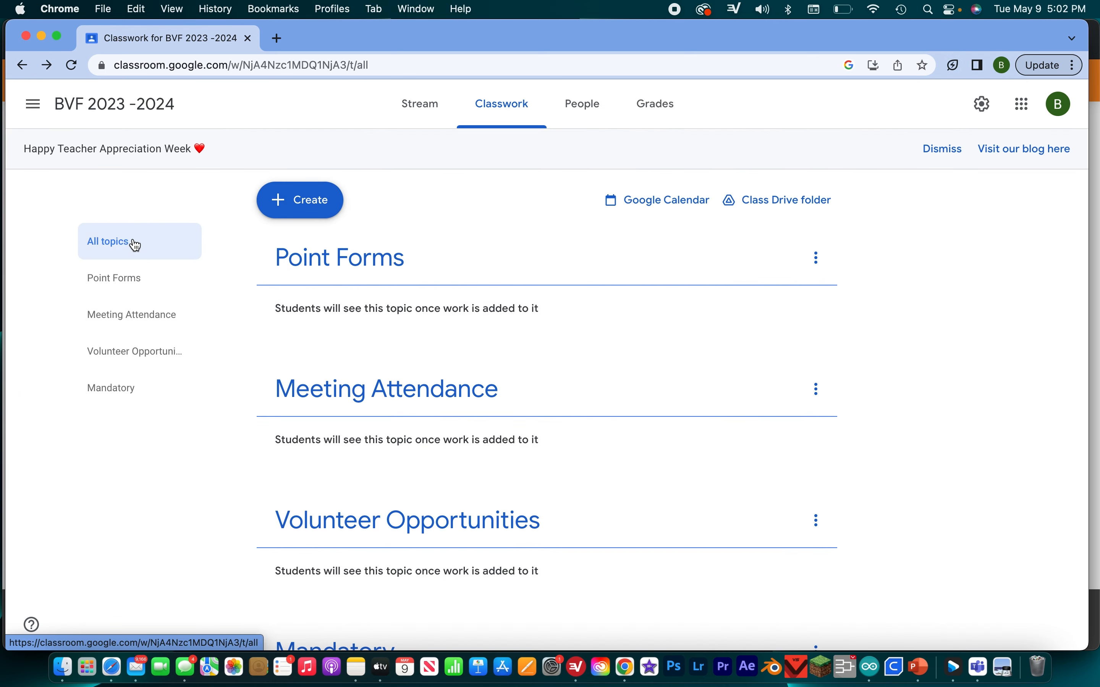
{"action": "mouse_move", "coordinate": [105, 287]}
{"action": "left_mouse_down"}
{"action": "mouse_move", "coordinate": [131, 217]}
{"action": "mouse_move", "coordinate": [110, 274]}
{"action": "left_mouse_up"}
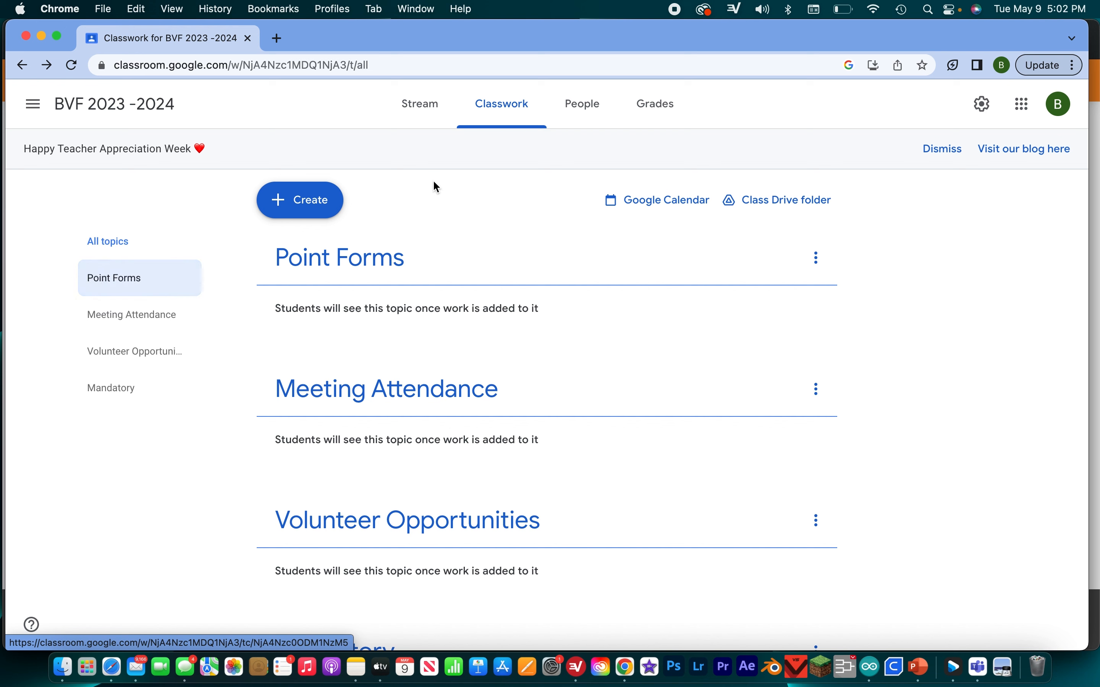
{"action": "left_click", "coordinate": [817, 258]}
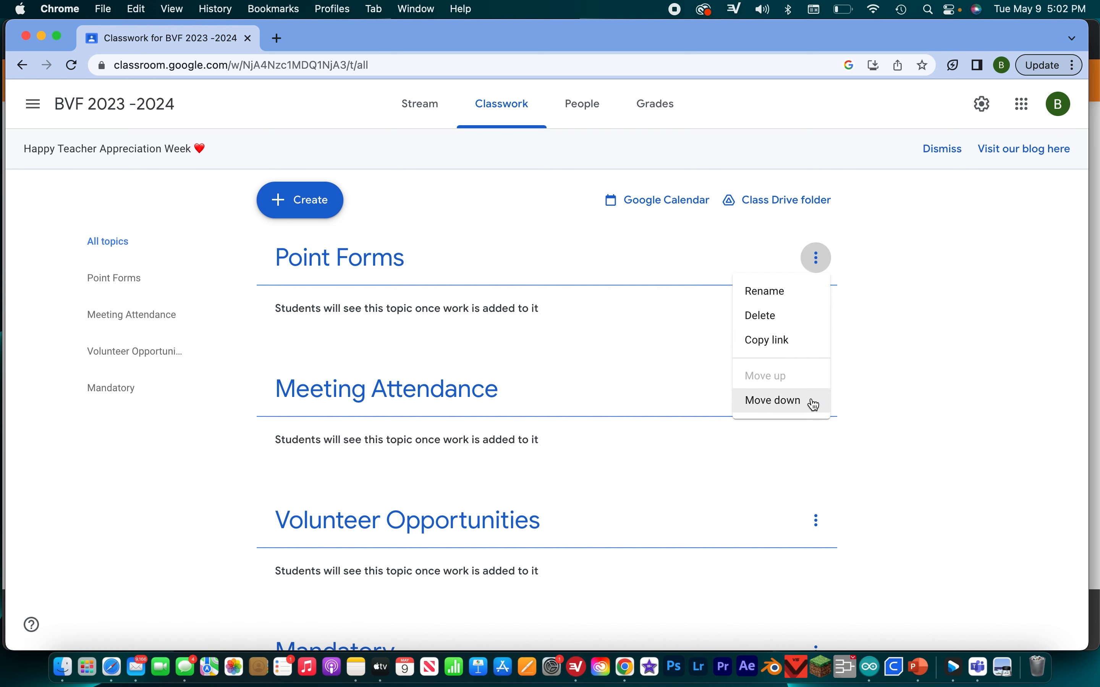
{"action": "left_click", "coordinate": [921, 365]}
- Move the Mandatory topic up to first place in the classwork, above Point Forms
{"action": "scroll", "coordinate": [737, 520], "scroll_direction": "down", "scroll_amount": 3}
{"action": "left_click", "coordinate": [817, 552]}
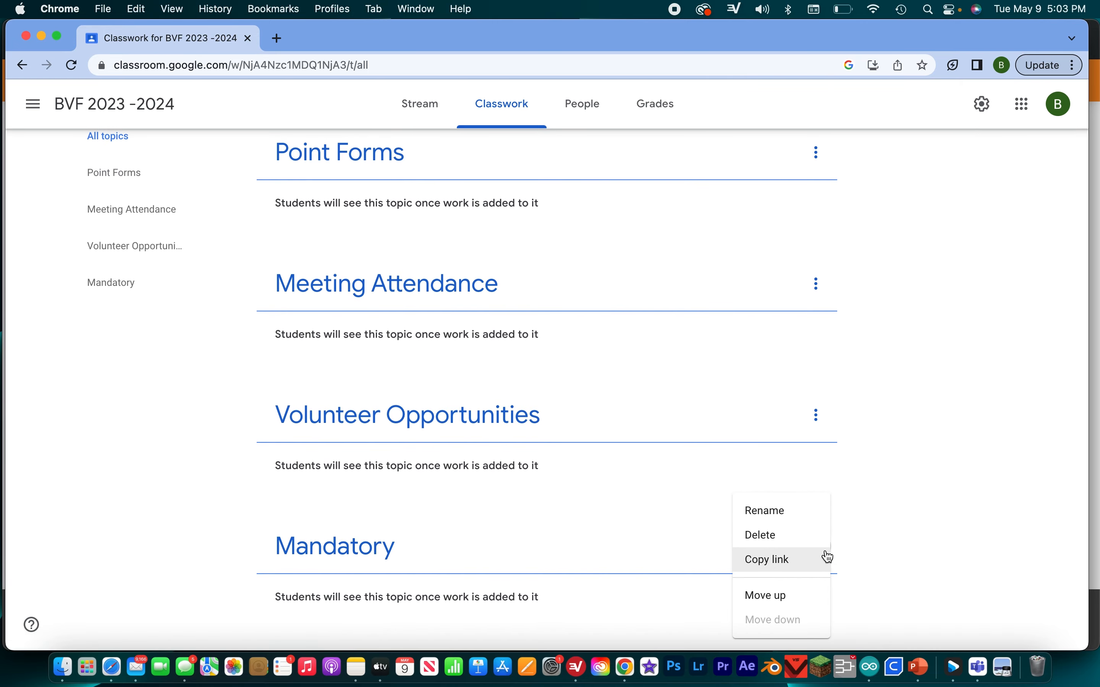
{"action": "left_click", "coordinate": [780, 594]}
{"action": "left_click", "coordinate": [825, 425]}
{"action": "left_click", "coordinate": [791, 523]}
{"action": "left_click", "coordinate": [815, 282]}
{"action": "left_click", "coordinate": [793, 403]}
- Move Meeting Attendance and Volunteer Opportunities up so that both topics come before Point Forms
{"action": "left_click", "coordinate": [818, 416]}
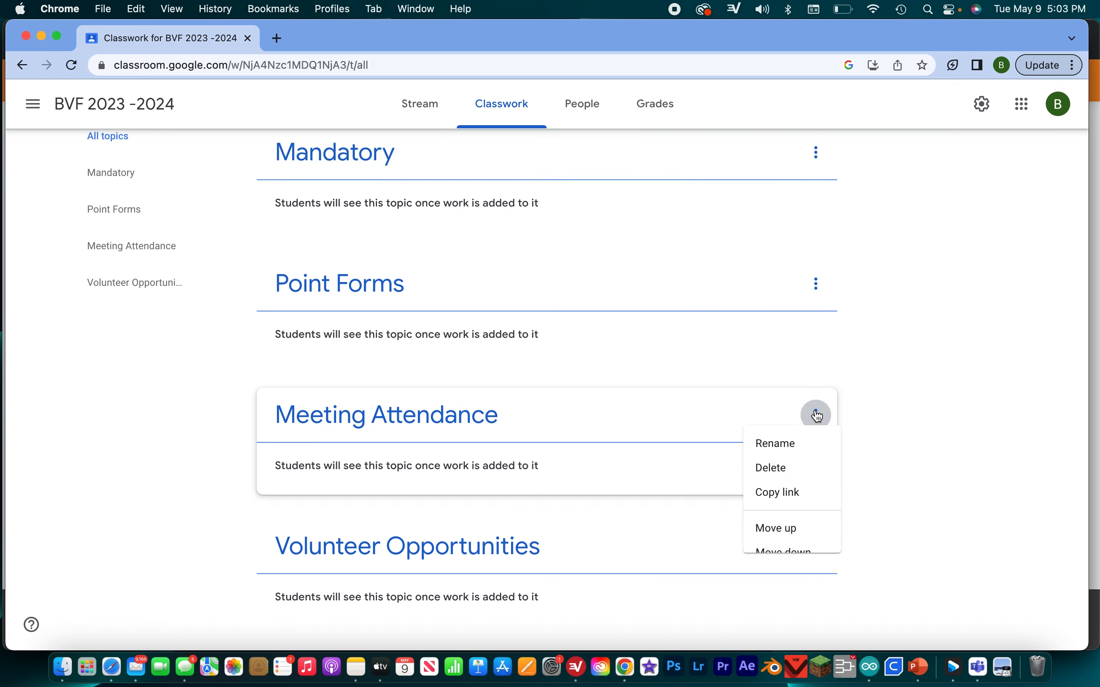
{"action": "left_click", "coordinate": [788, 523]}
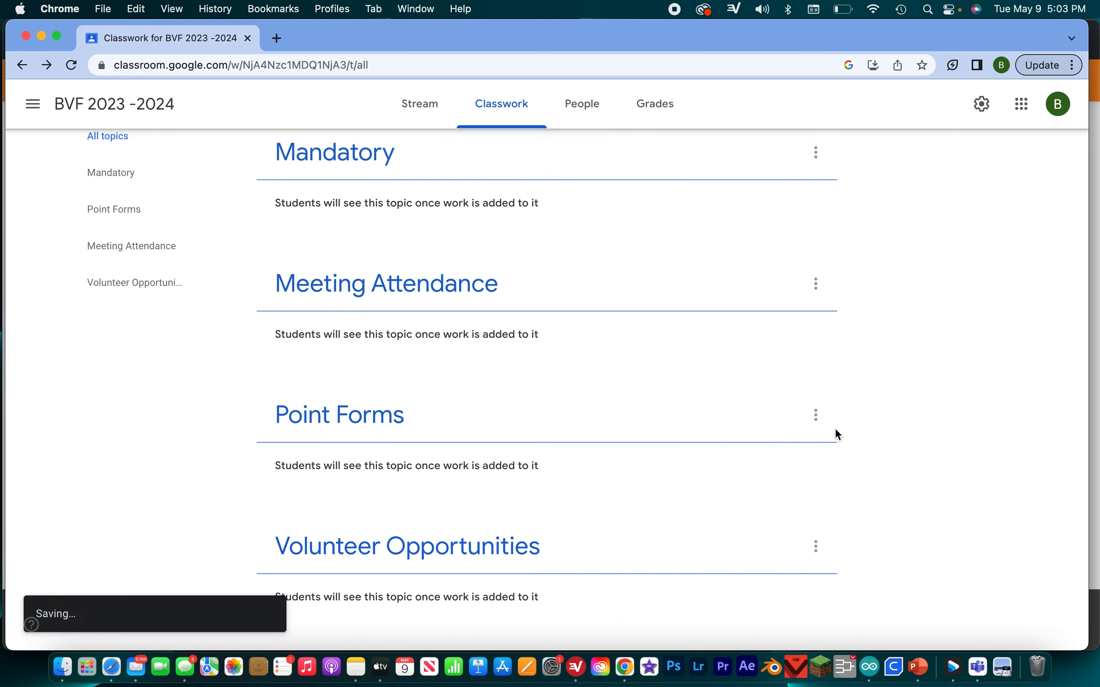
{"action": "left_click", "coordinate": [817, 547]}
{"action": "left_click", "coordinate": [754, 594]}
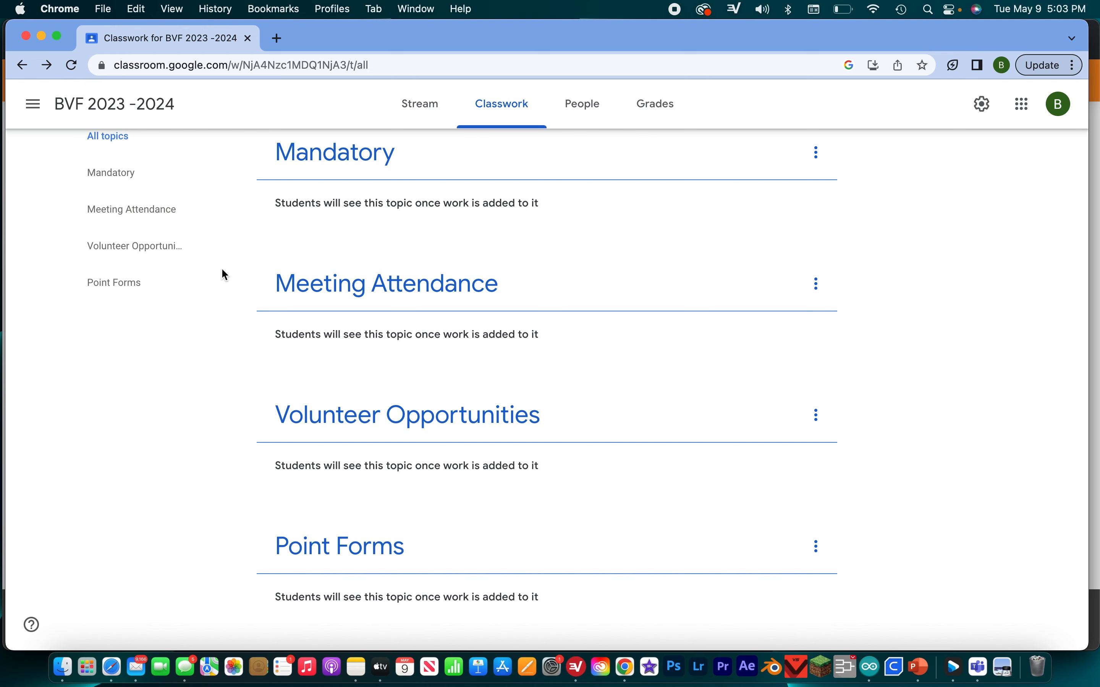
{"action": "scroll", "coordinate": [631, 203], "scroll_direction": "up", "scroll_amount": 3}
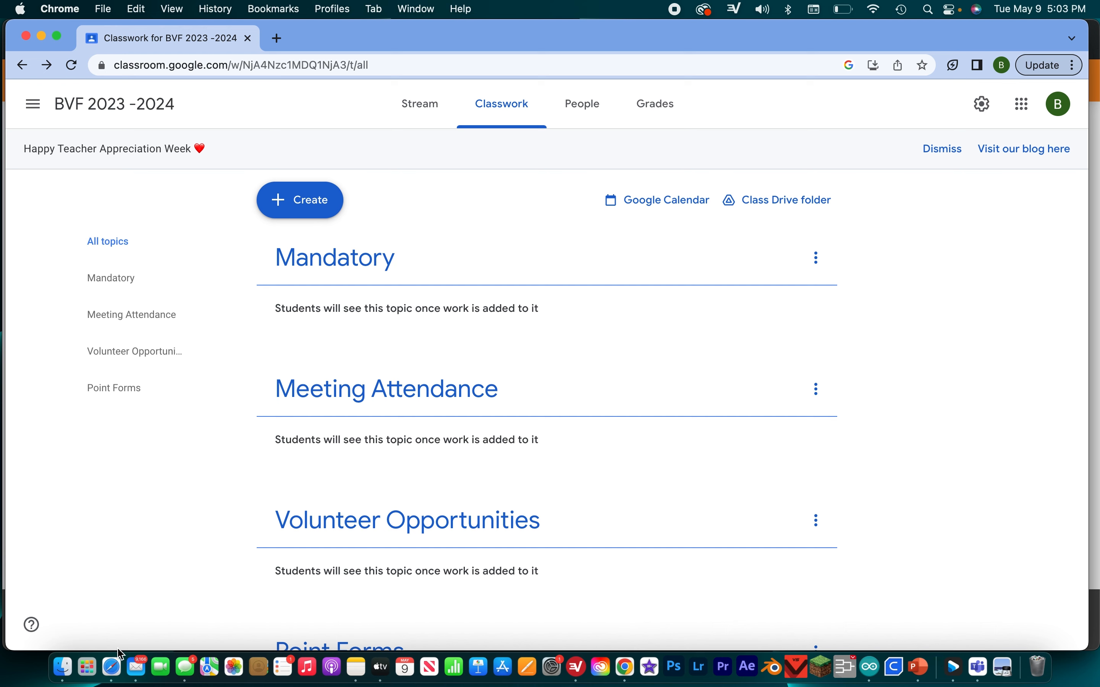
- Switch to Safari and look through the created sign-ups on SignUpGenius
{"action": "left_click", "coordinate": [113, 667]}
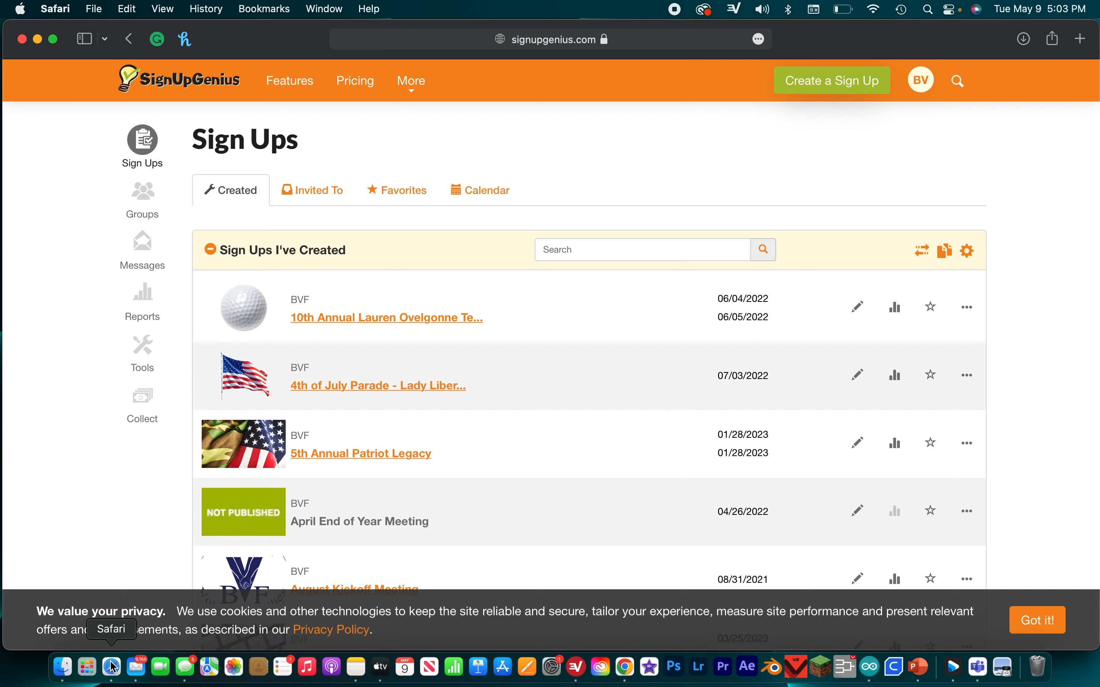
{"action": "scroll", "coordinate": [447, 338], "scroll_direction": "down", "scroll_amount": 10}
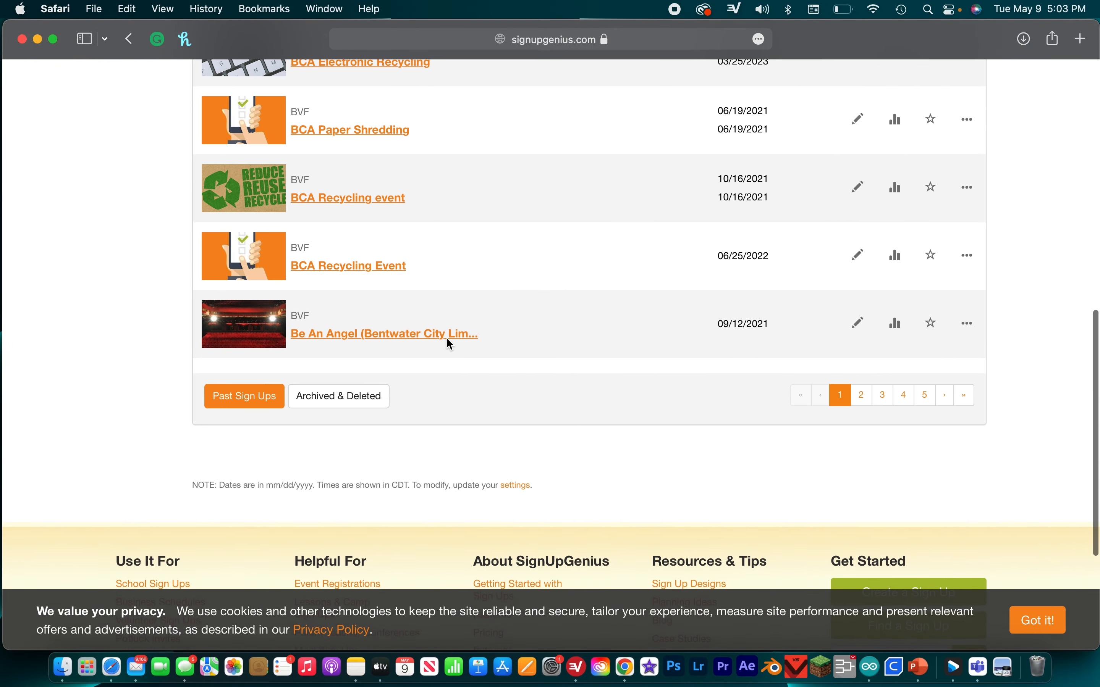
{"action": "scroll", "coordinate": [450, 344], "scroll_direction": "up", "scroll_amount": 20}
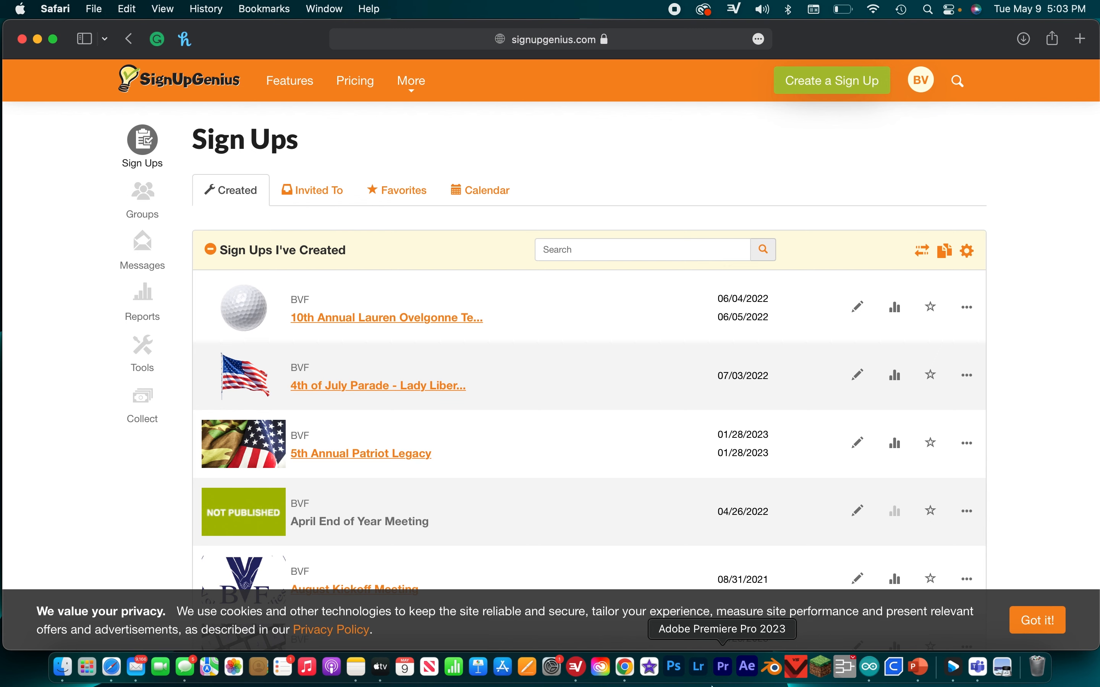
- Return to Google Classroom in Chrome and start a new assignment titled "Dog Walking event!!!" for the BVF 2023 -2024 class
{"action": "left_click", "coordinate": [628, 672]}
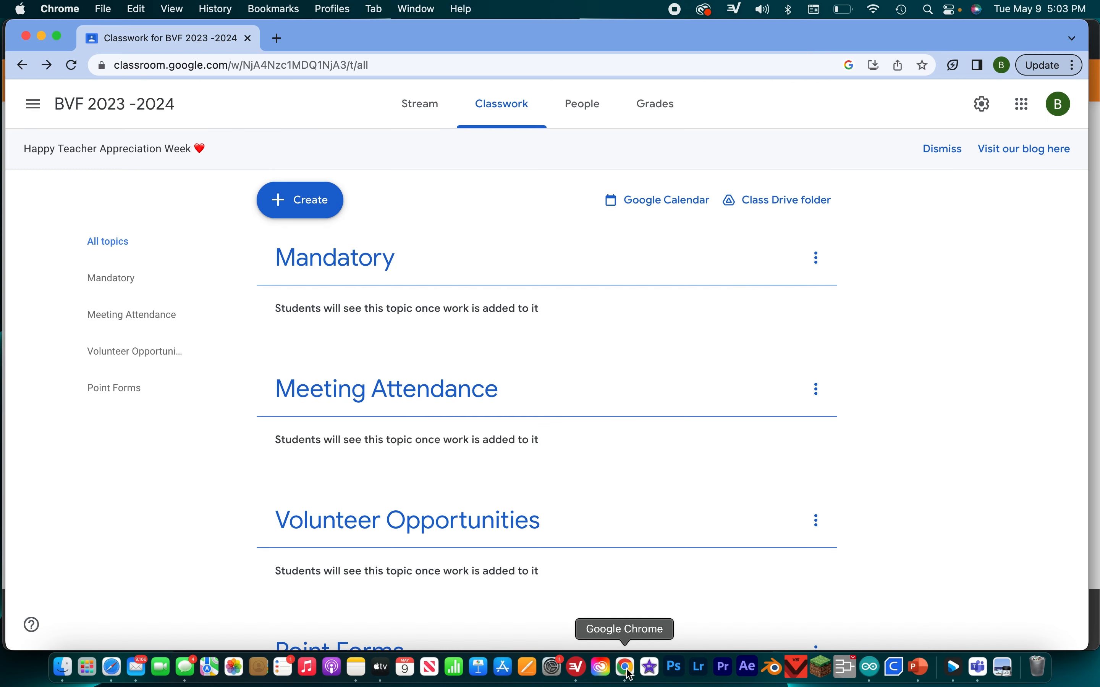
{"action": "left_click", "coordinate": [319, 201]}
{"action": "left_click", "coordinate": [372, 251]}
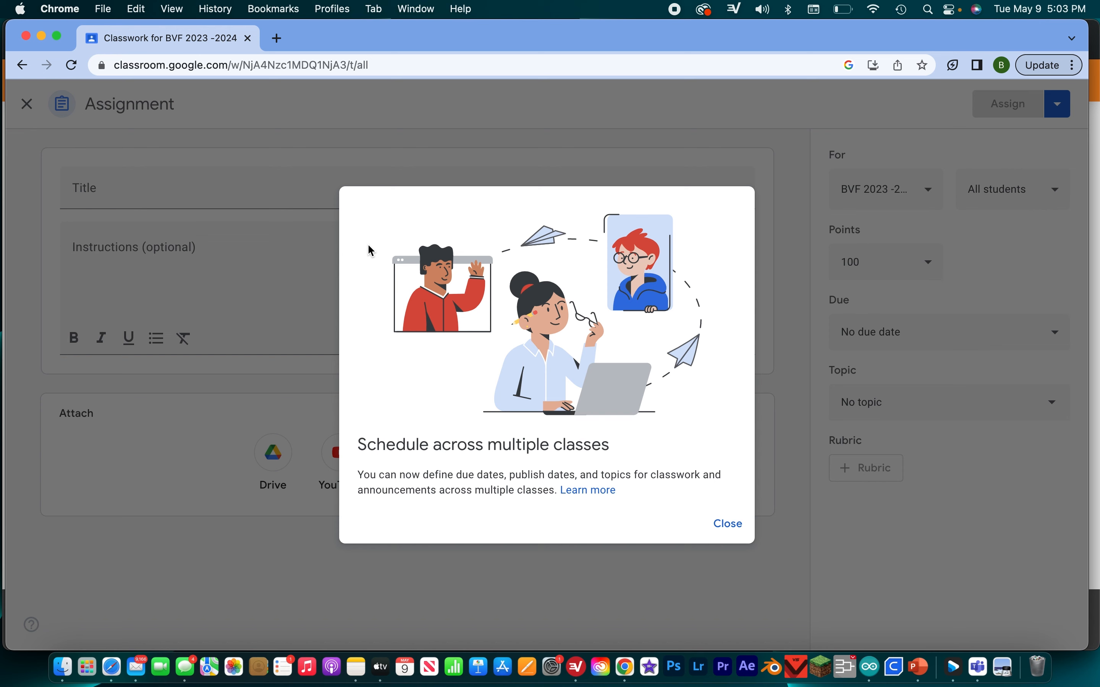
{"action": "left_click", "coordinate": [724, 522]}
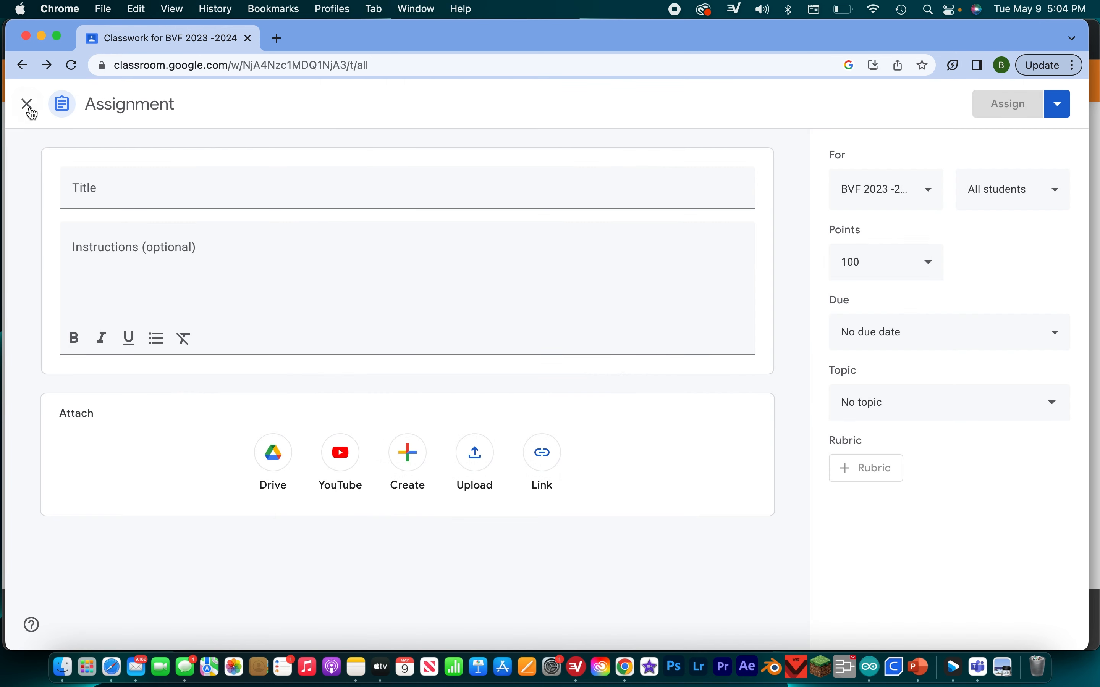
{"action": "left_click", "coordinate": [142, 190]}
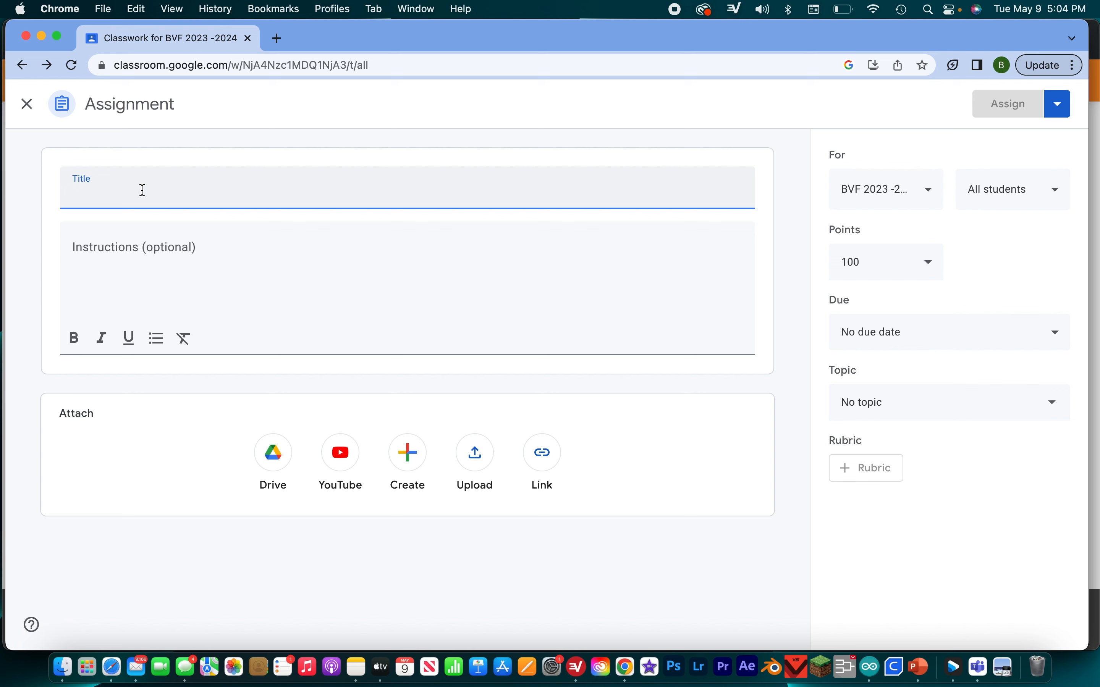
{"action": "type", "text": "Dog Walking even"}
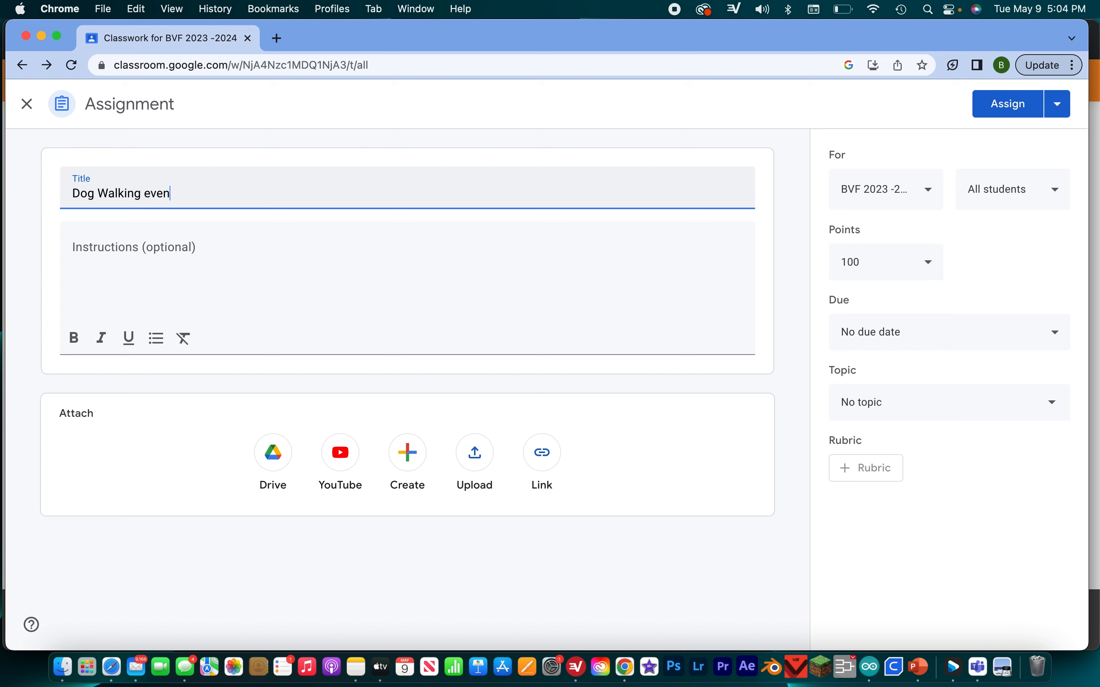
{"action": "type", "text": "t!!!"}
{"action": "left_click", "coordinate": [206, 248]}
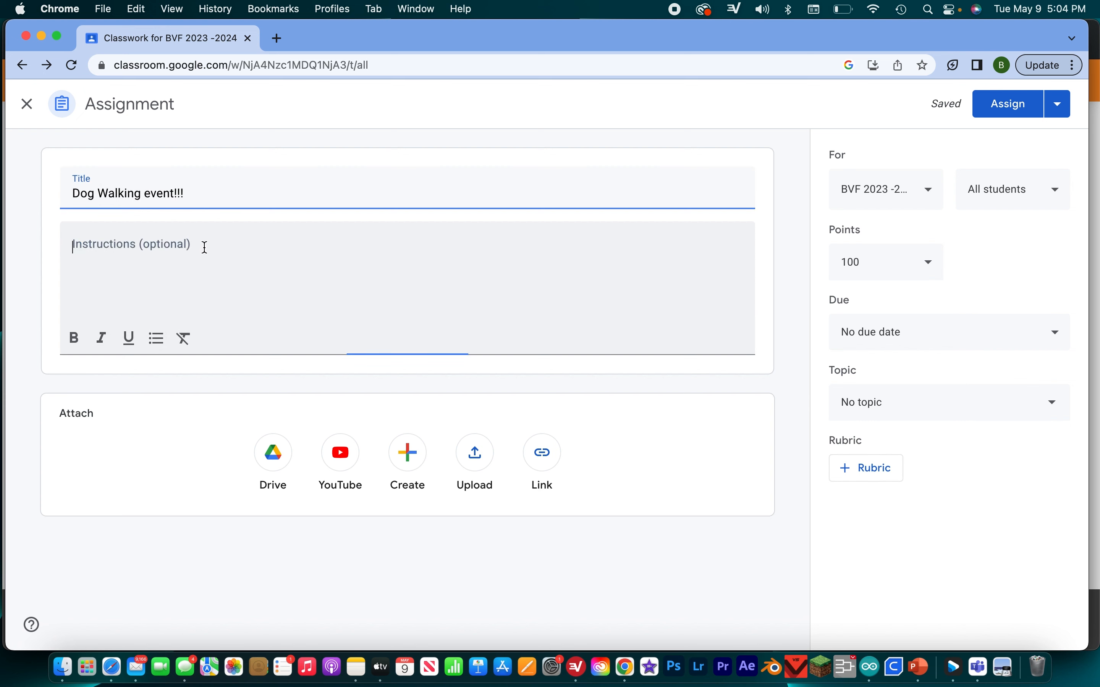
- Fill in the assignment's instructions on three lines: "At the park", "6:30" and "An event where you walk dogs"
{"action": "type", "text": "At th"}
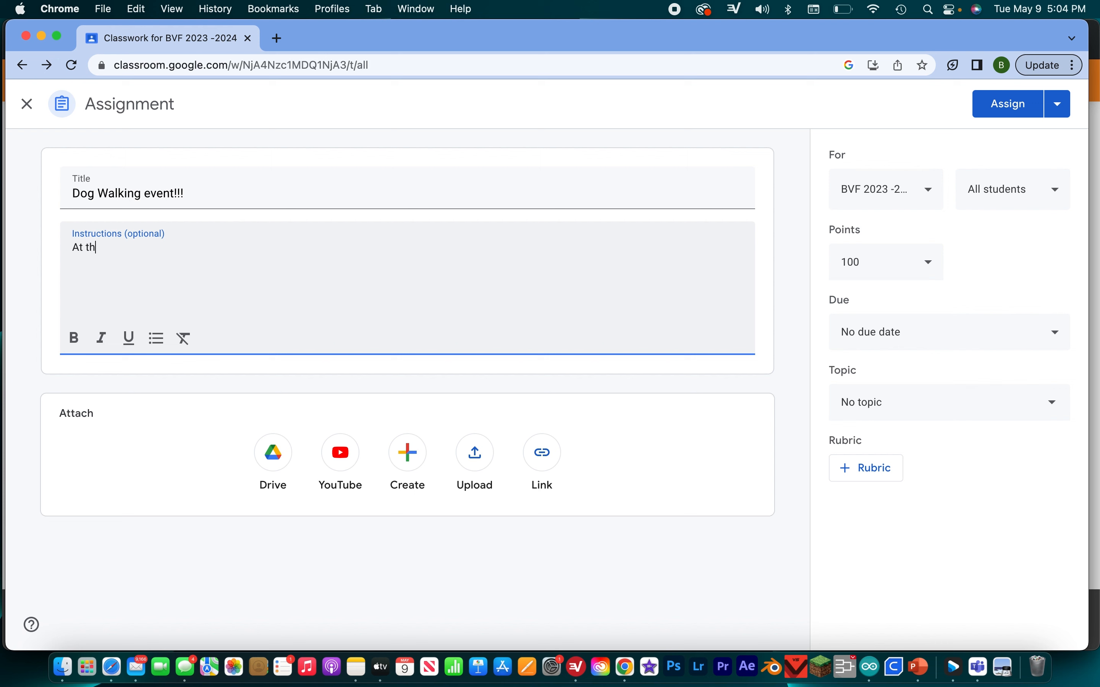
{"action": "type", "text": "e park"}
{"action": "key", "text": "BackSpace"}
{"action": "key", "text": "BackSpace"}
{"action": "type", "text": ":30"}
{"action": "key", "text": "Return"}
{"action": "type", "text": "An event where yiu"}
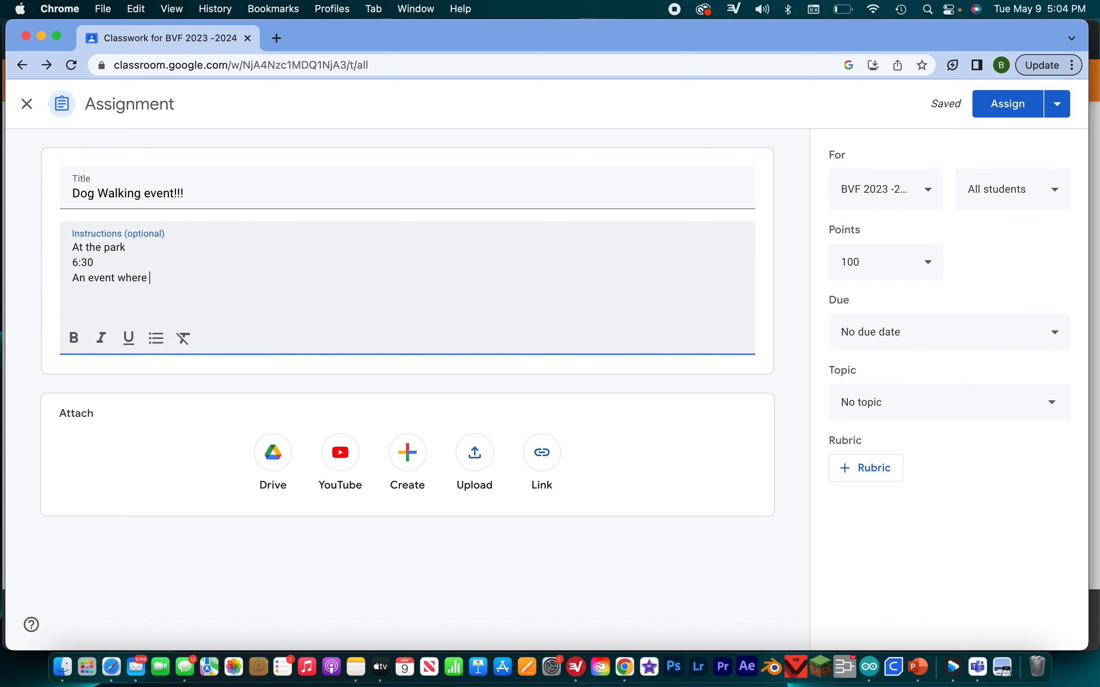
{"action": "key", "text": "BackSpace"}
{"action": "type", "text": "ou walk dogs"}
- Start adding a link attachment to the assignment, and switch to Safari to open the 10th annual golf tournament sign-up on SignUpGenius
{"action": "left_click", "coordinate": [542, 453]}
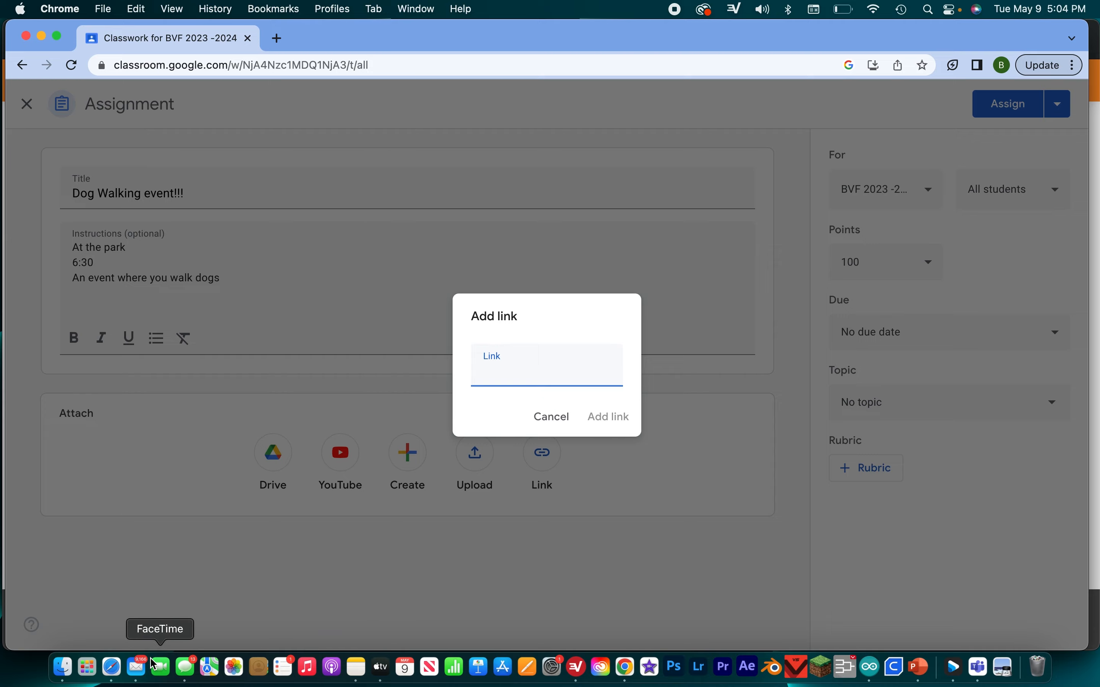
{"action": "left_click", "coordinate": [113, 668]}
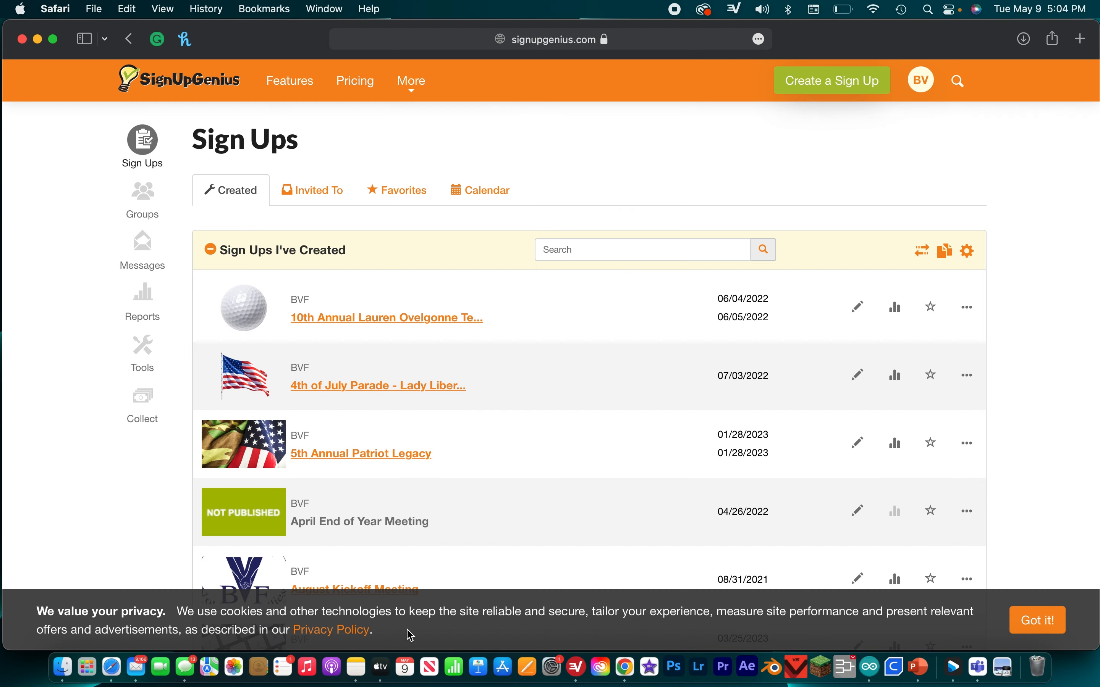
{"action": "scroll", "coordinate": [414, 406], "scroll_direction": "down", "scroll_amount": 12}
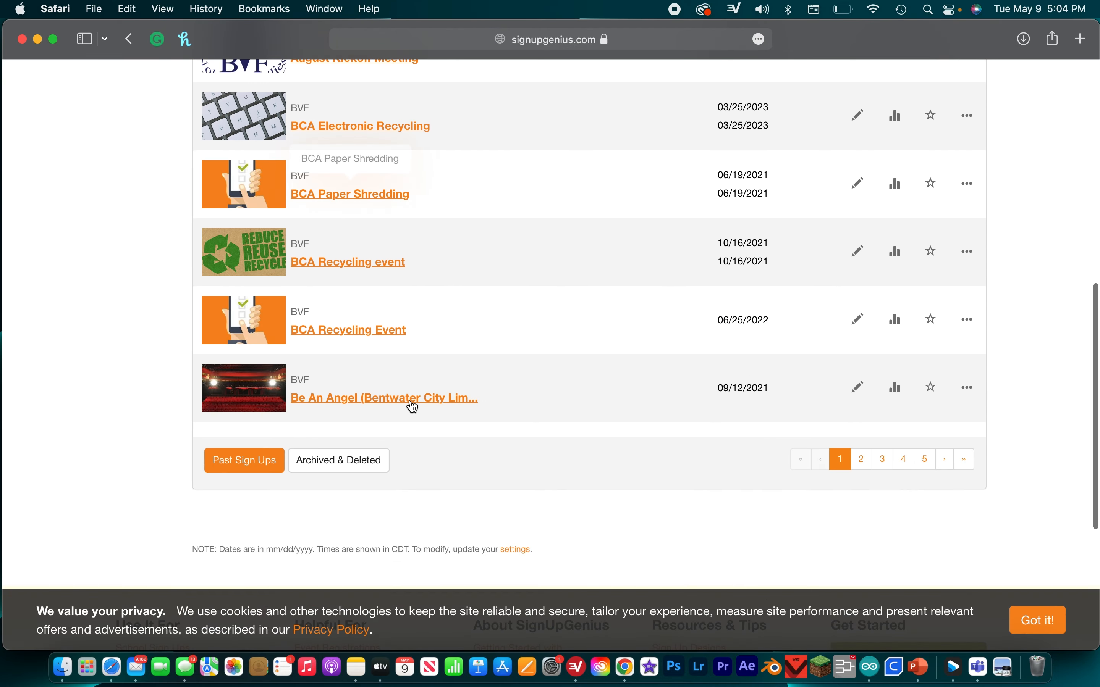
{"action": "scroll", "coordinate": [384, 430], "scroll_direction": "up", "scroll_amount": 15}
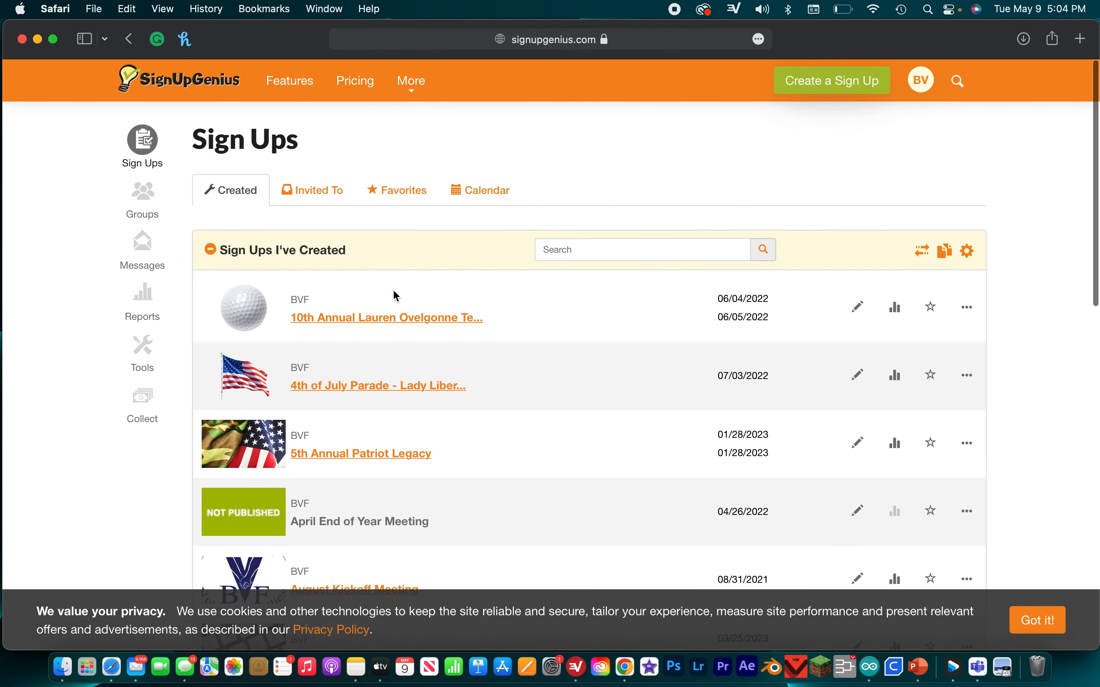
{"action": "left_click", "coordinate": [408, 321]}
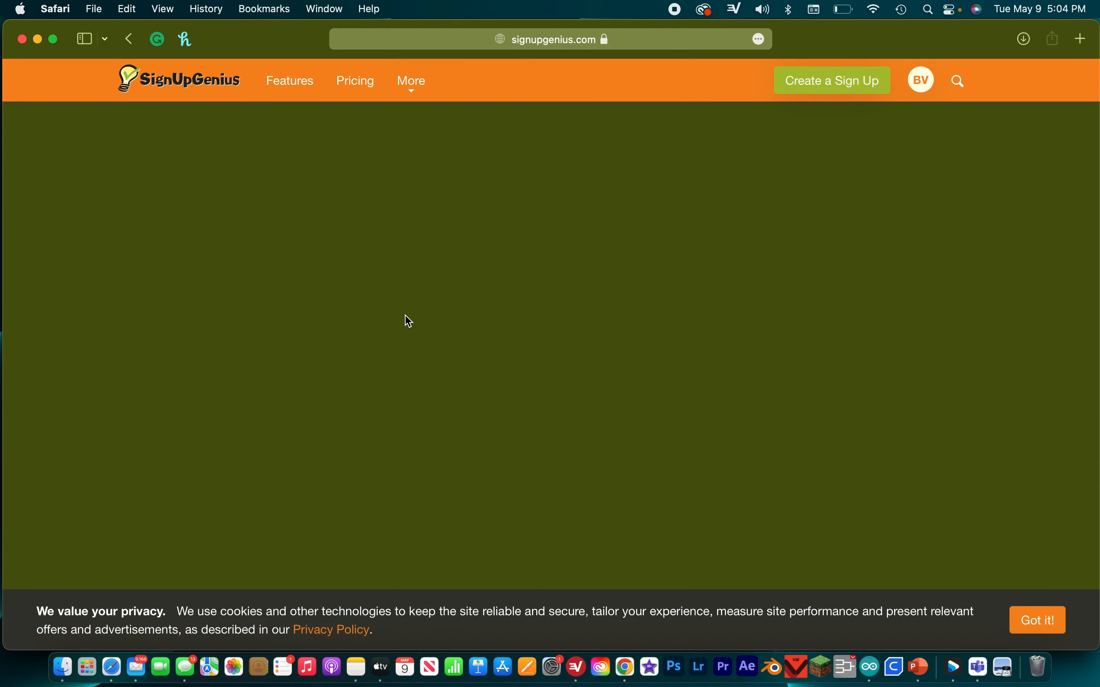
{"action": "scroll", "coordinate": [600, 469], "scroll_direction": "down", "scroll_amount": 4}
{"action": "scroll", "coordinate": [599, 468], "scroll_direction": "down", "scroll_amount": 7}
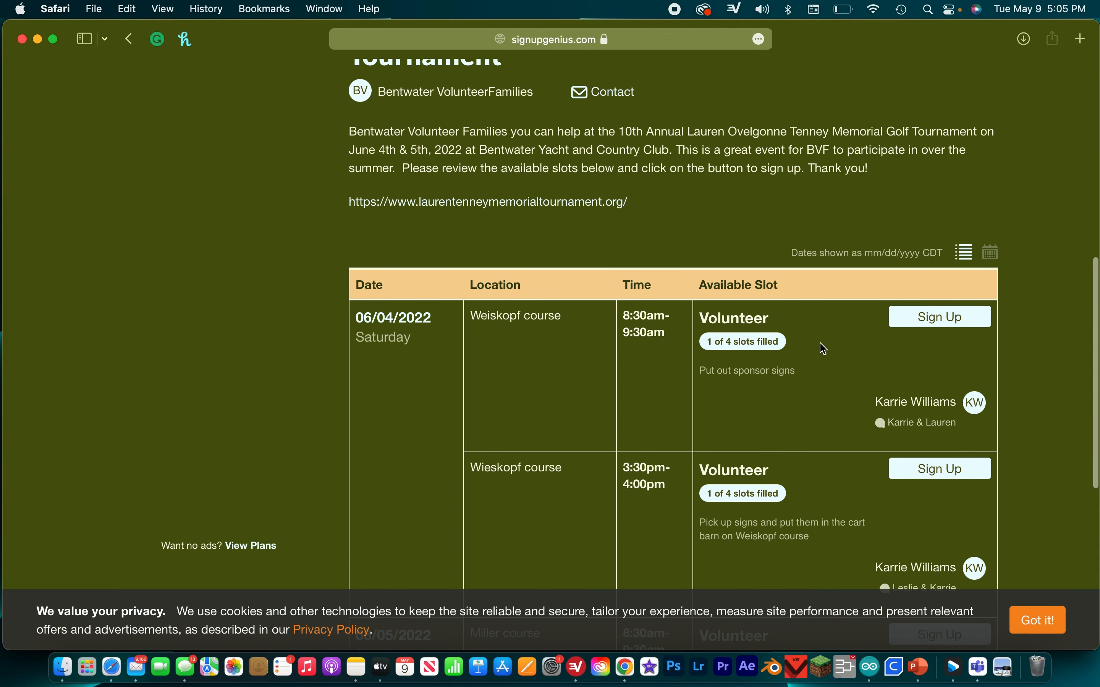
{"action": "scroll", "coordinate": [825, 349], "scroll_direction": "up", "scroll_amount": 10}
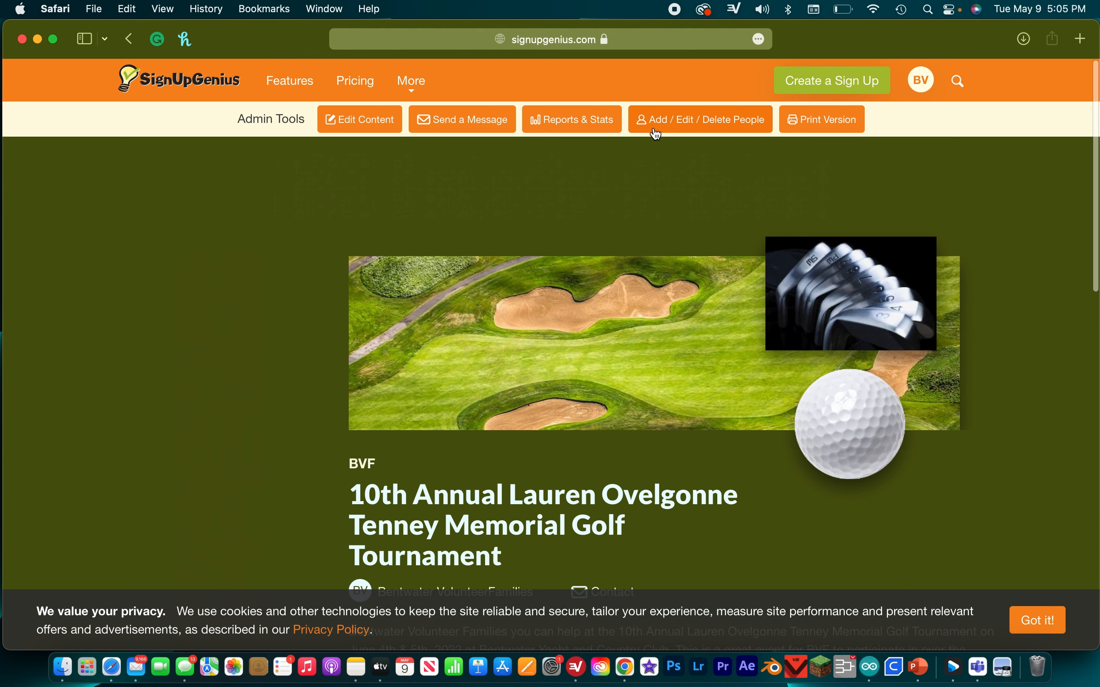
- Edit the golf tournament sign-up's content and copy its sharing link
{"action": "left_click", "coordinate": [338, 122]}
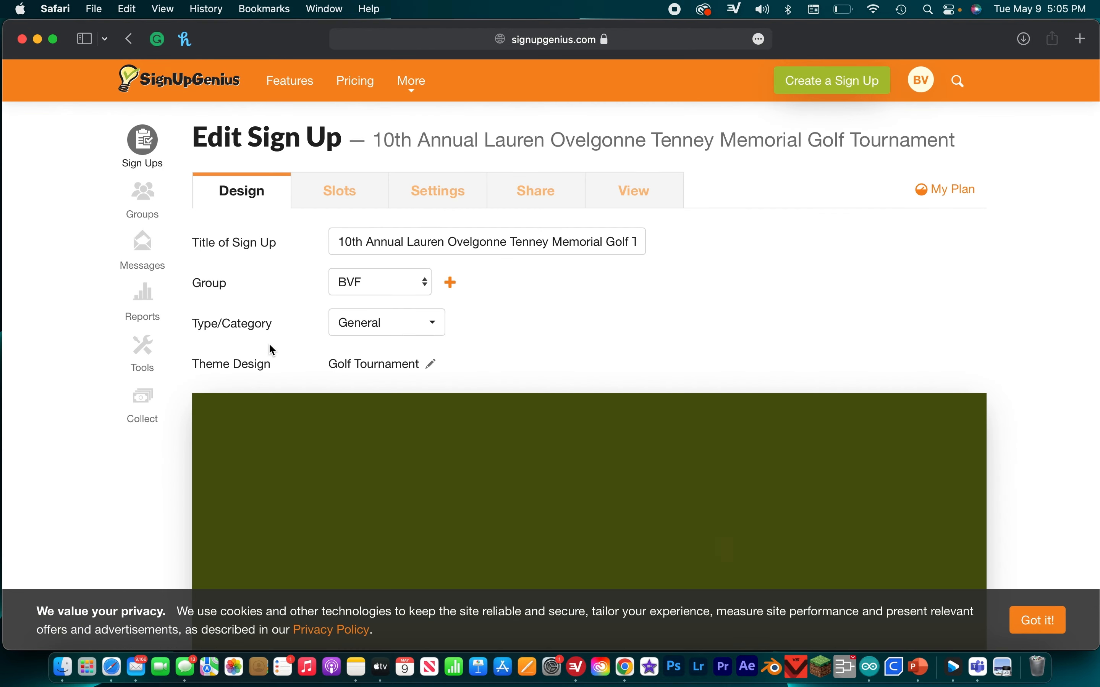
{"action": "left_click", "coordinate": [537, 205]}
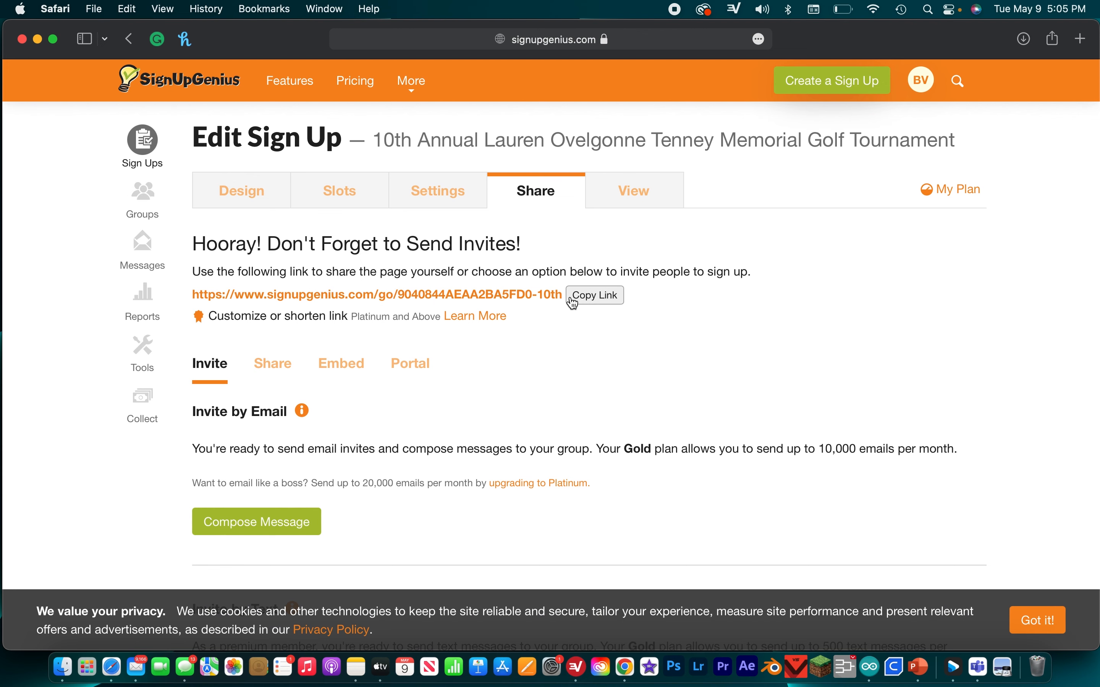
{"action": "left_click", "coordinate": [612, 298]}
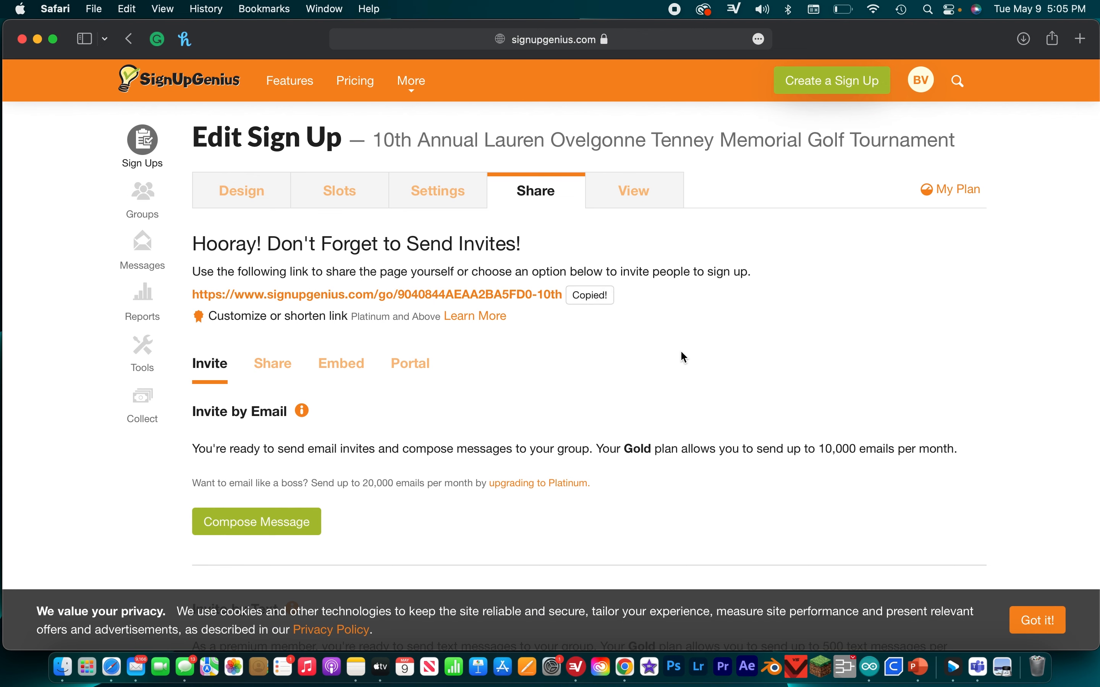
- Return to Google Classroom in Chrome and attach the copied SignUpGenius link to the Dog Walking event assignment
{"action": "left_click", "coordinate": [626, 665]}
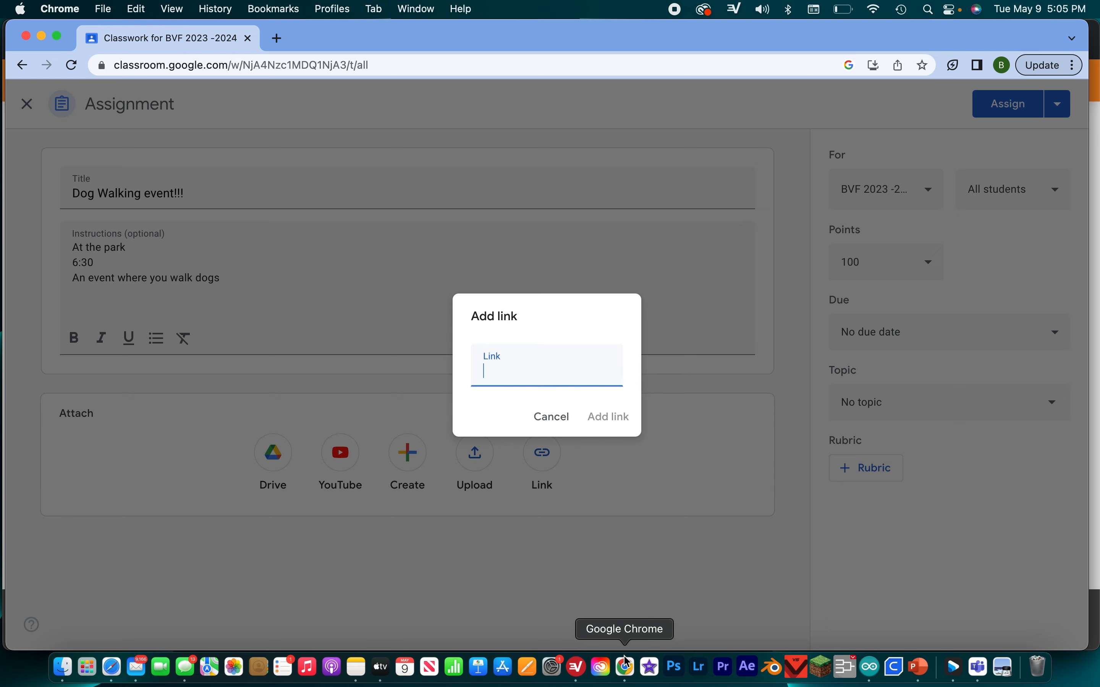
{"action": "key", "text": "super+v"}
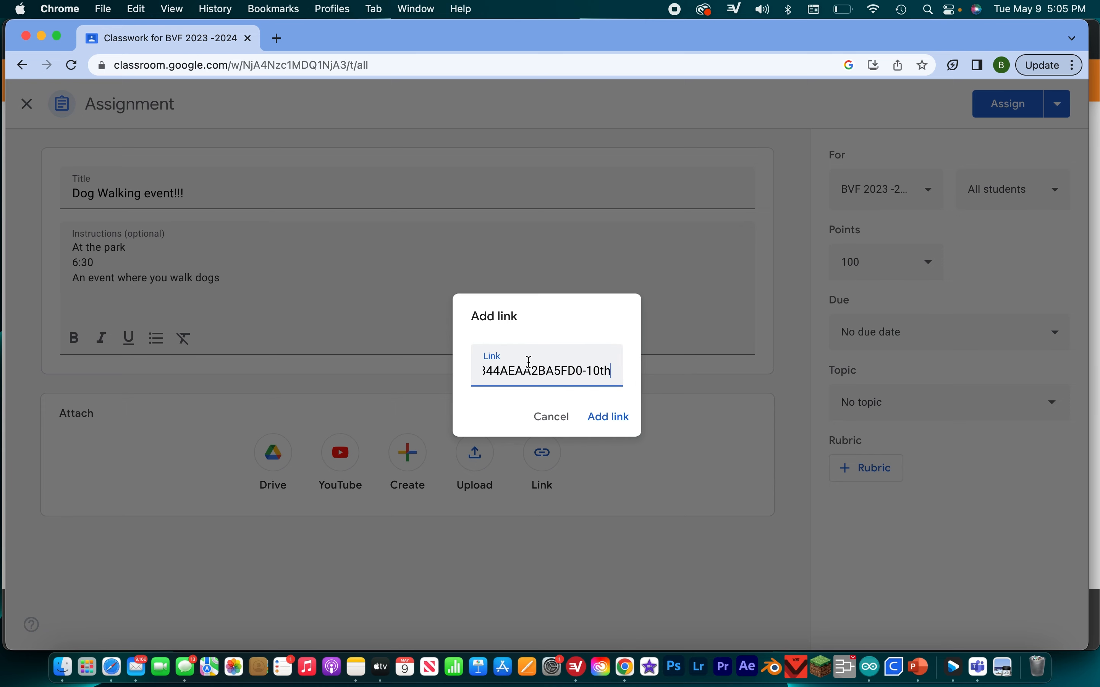
{"action": "left_click", "coordinate": [598, 418]}
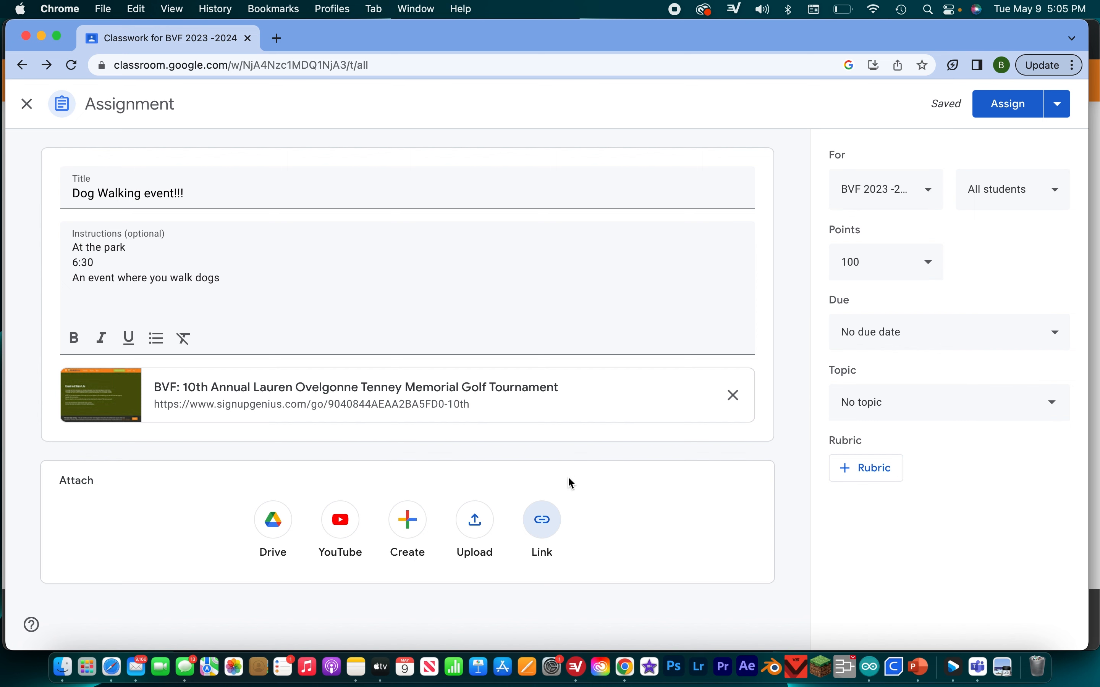
- Keep the assignment addressed to all students and set its points to Ungraded
{"action": "left_click", "coordinate": [1053, 193]}
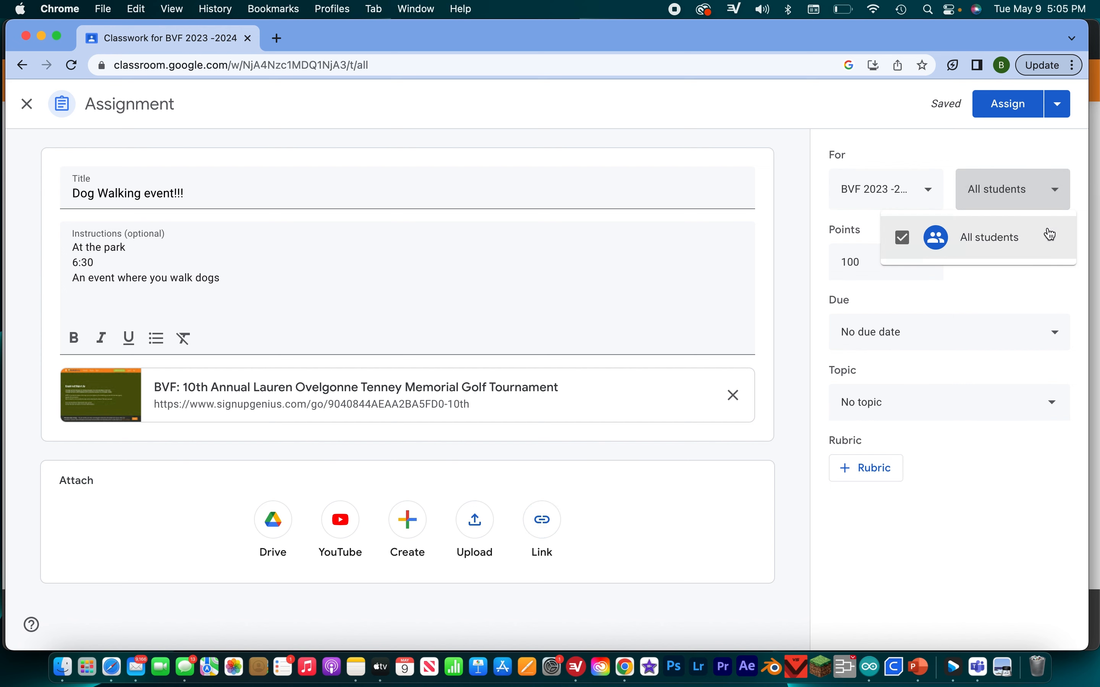
{"action": "left_click", "coordinate": [983, 309]}
{"action": "left_click", "coordinate": [868, 258]}
{"action": "left_click", "coordinate": [871, 307]}
{"action": "left_click", "coordinate": [1097, 243]}
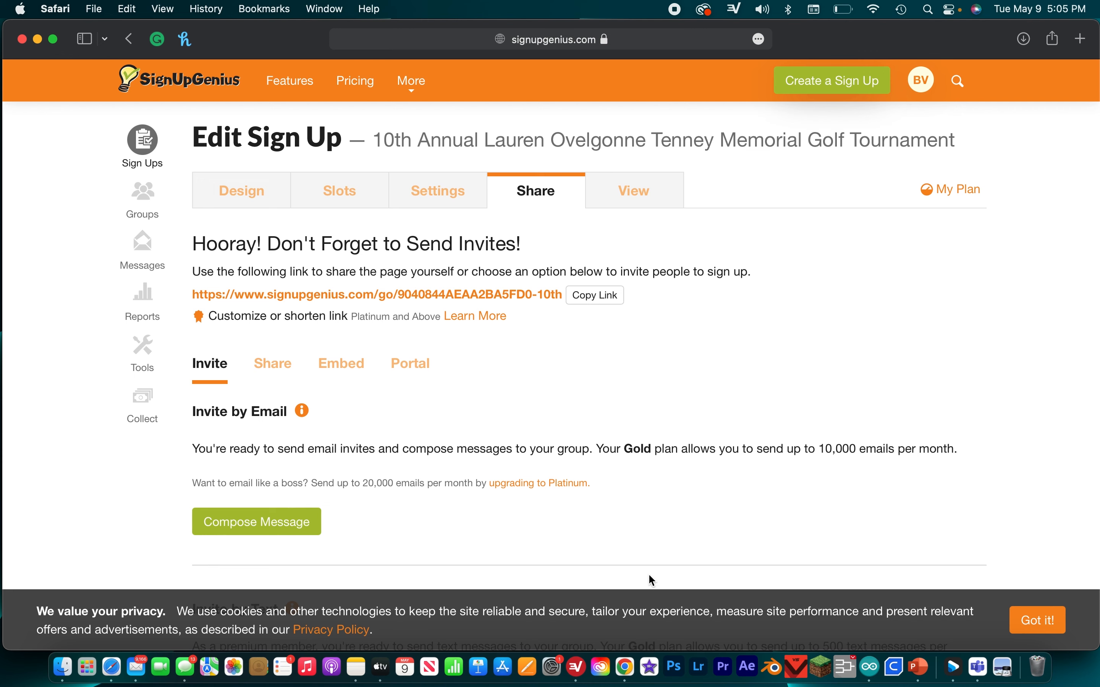
{"action": "left_click", "coordinate": [626, 667]}
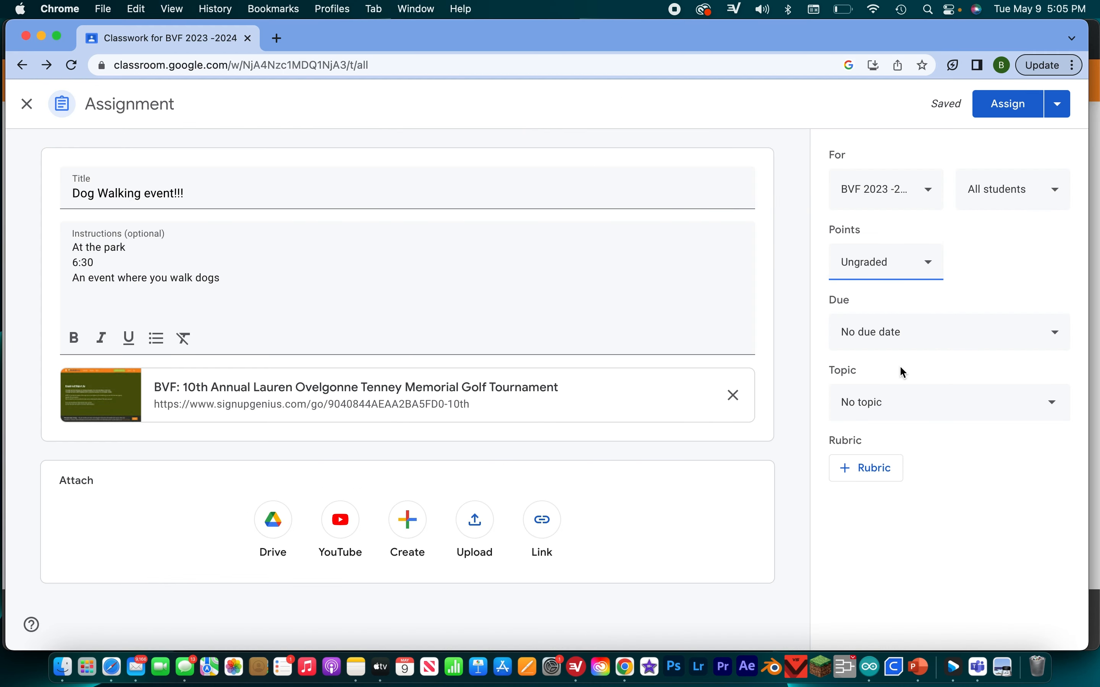
- Set the assignment's due date to May 18, 2023, keeping the time at 11:59 PM
{"action": "left_click", "coordinate": [903, 337]}
{"action": "left_click", "coordinate": [932, 397]}
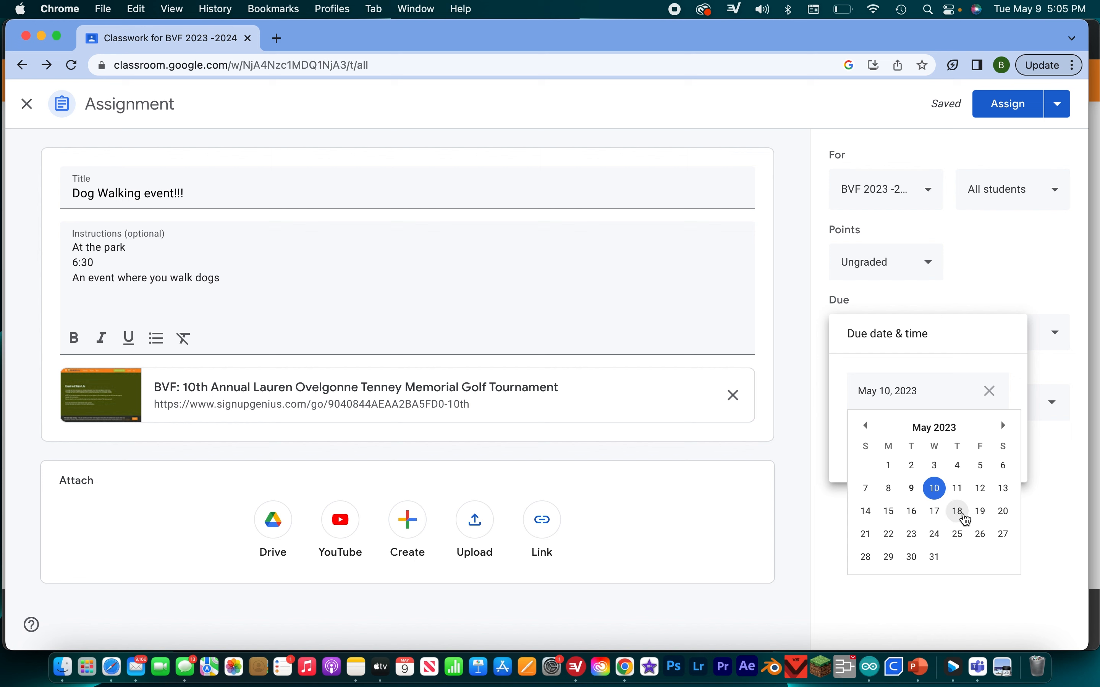
{"action": "left_click", "coordinate": [960, 512]}
{"action": "left_click", "coordinate": [936, 439]}
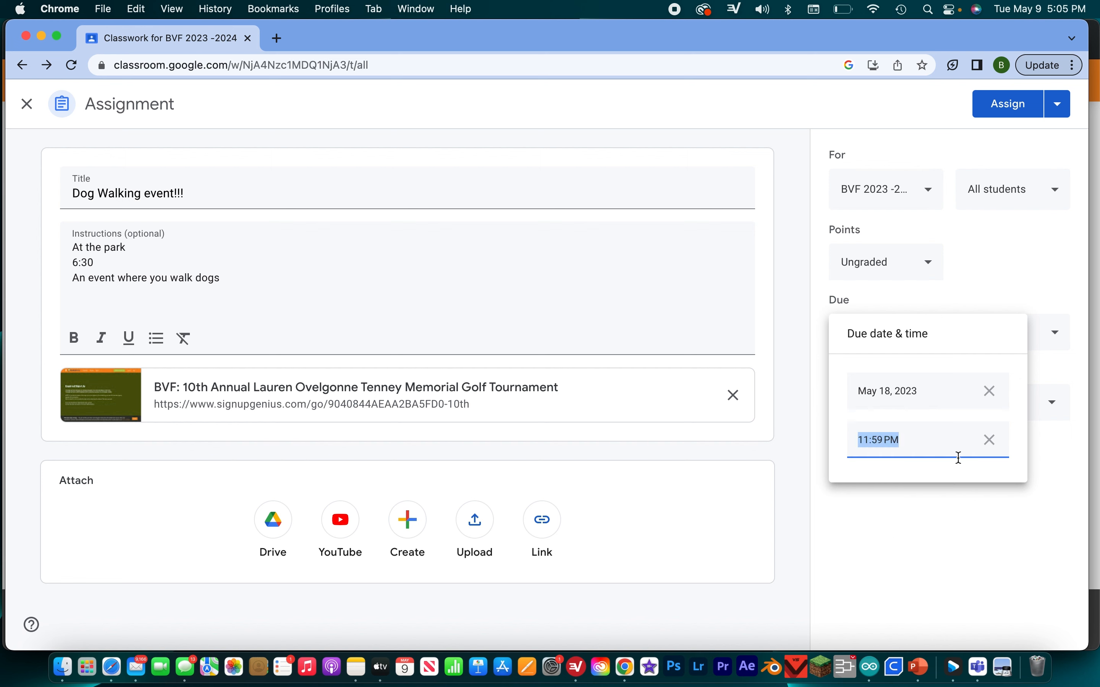
{"action": "left_click", "coordinate": [944, 520]}
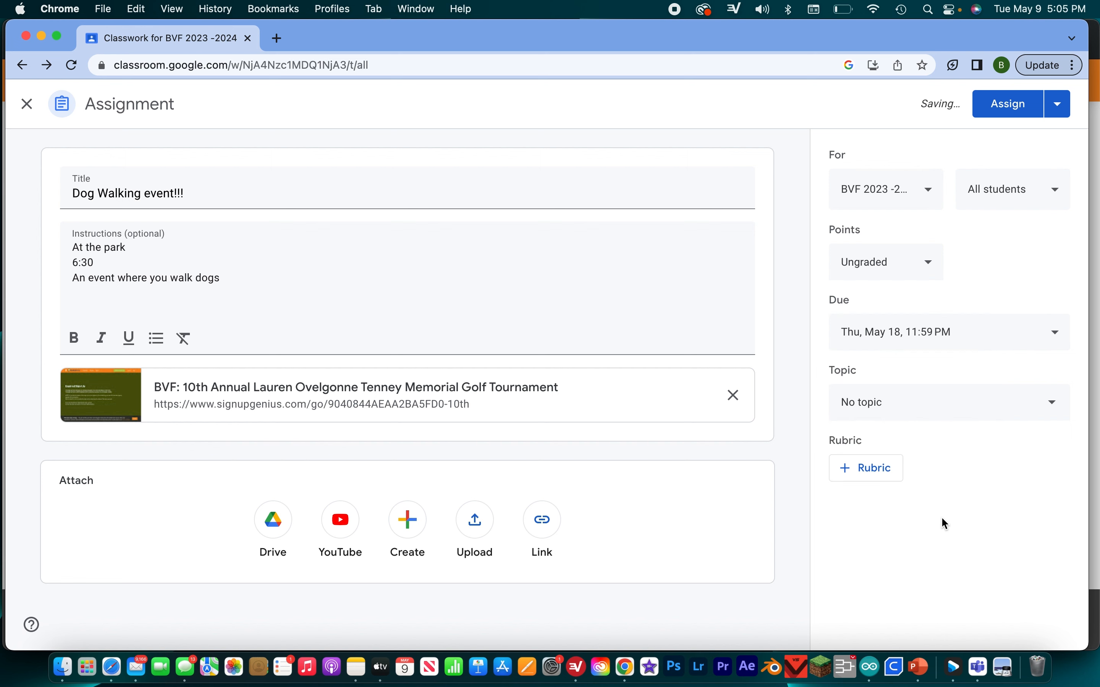
- File the assignment under the Volunteer Opportunities topic and assign it to the class
{"action": "left_click", "coordinate": [922, 417]}
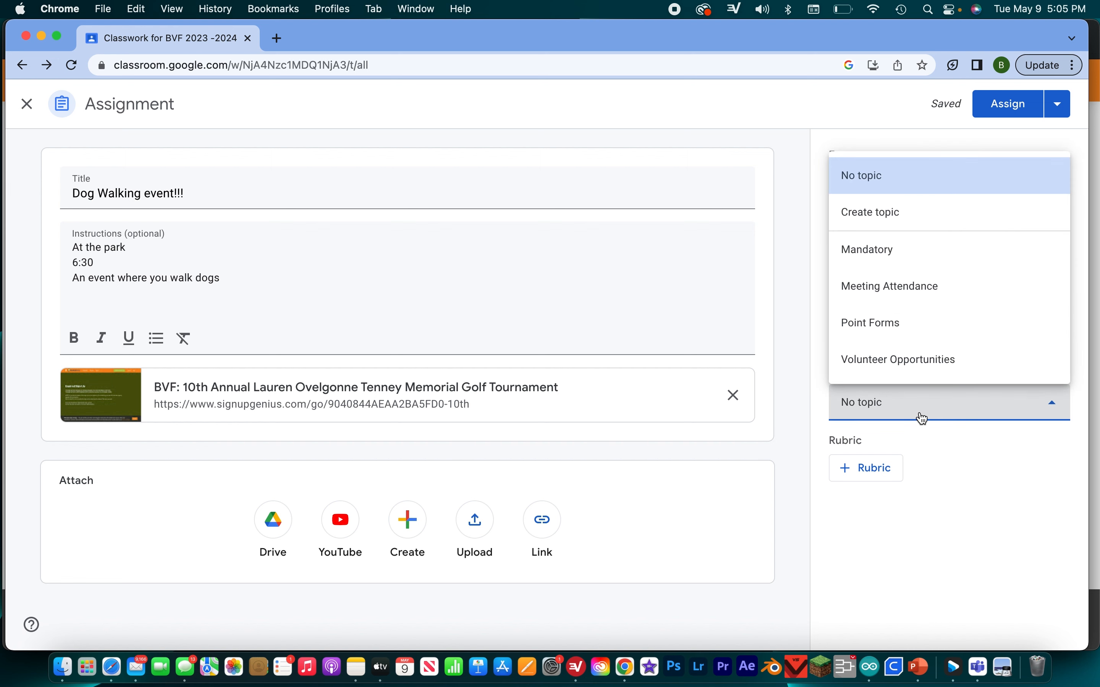
{"action": "left_click", "coordinate": [930, 287]}
{"action": "left_click", "coordinate": [911, 396]}
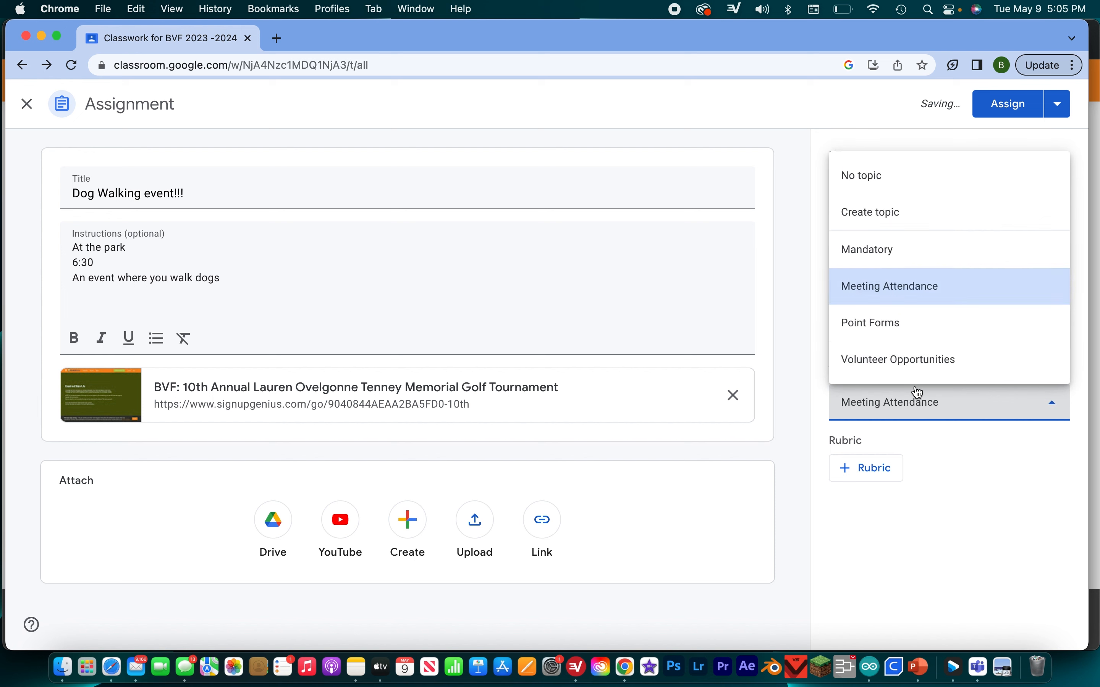
{"action": "left_click", "coordinate": [928, 369]}
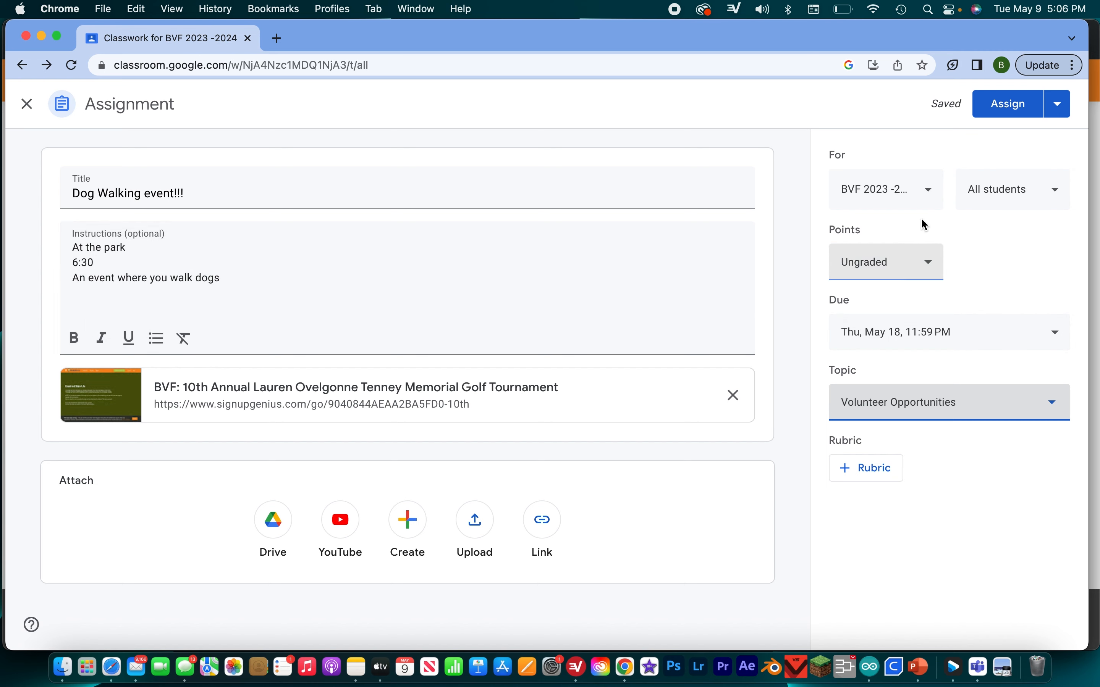
{"action": "left_click", "coordinate": [1027, 110]}
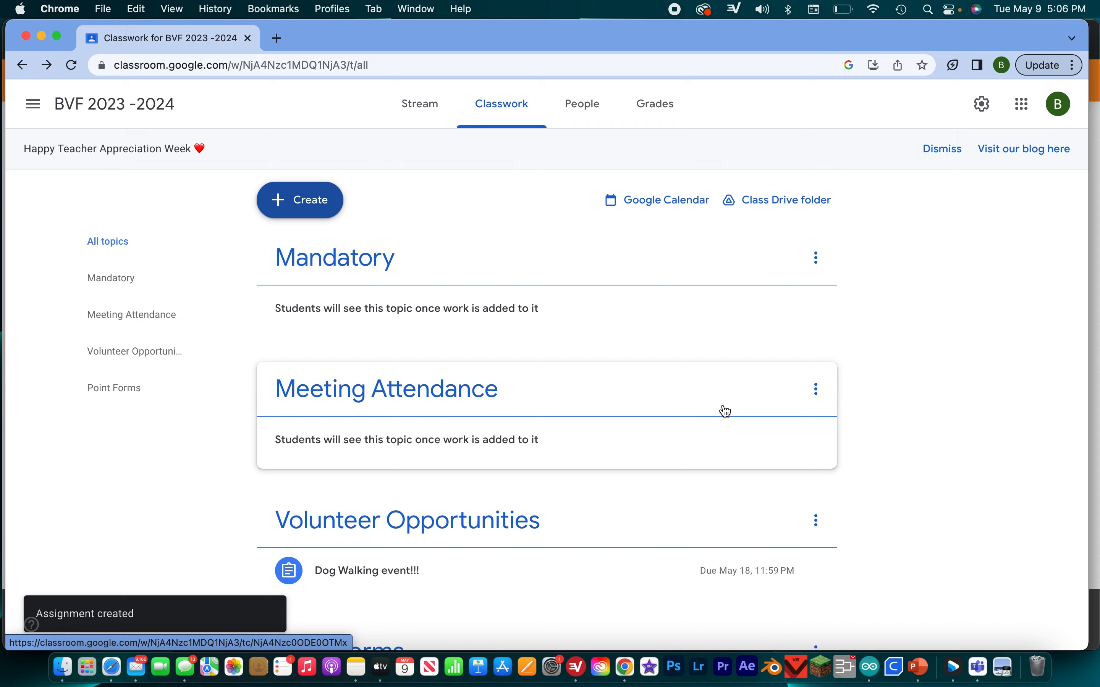
- Expand the posted Dog Walking event in the classwork, check its attached sign-up link, and close the sign-up page
{"action": "scroll", "coordinate": [726, 411], "scroll_direction": "down", "scroll_amount": 3}
{"action": "left_click", "coordinate": [456, 464]}
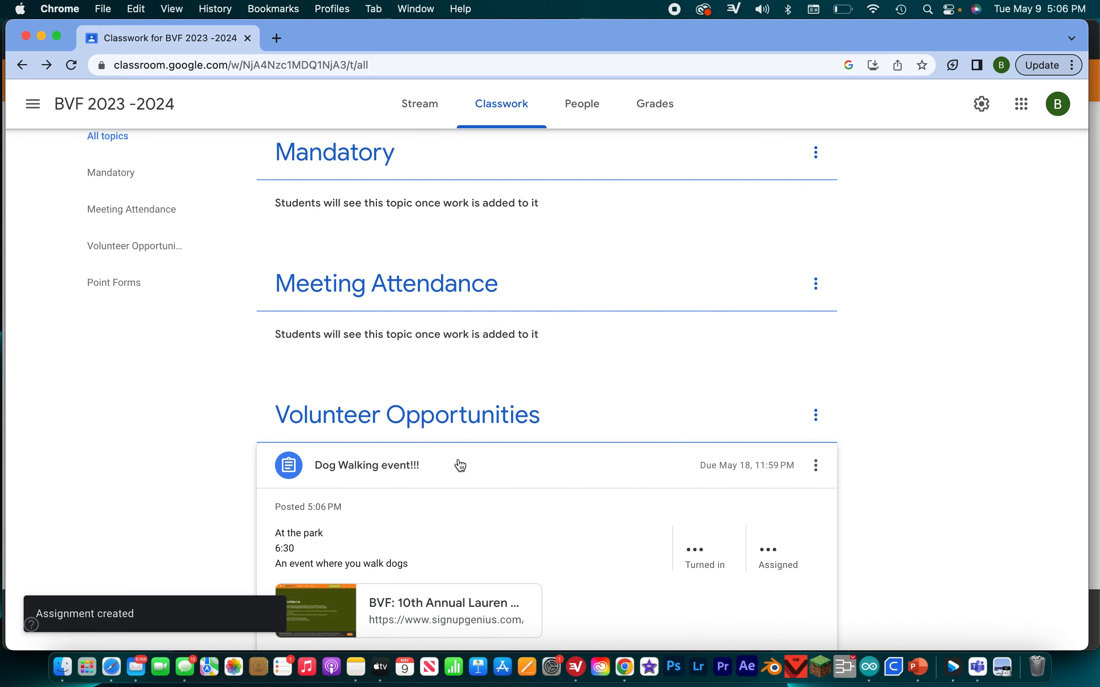
{"action": "left_click", "coordinate": [406, 624]}
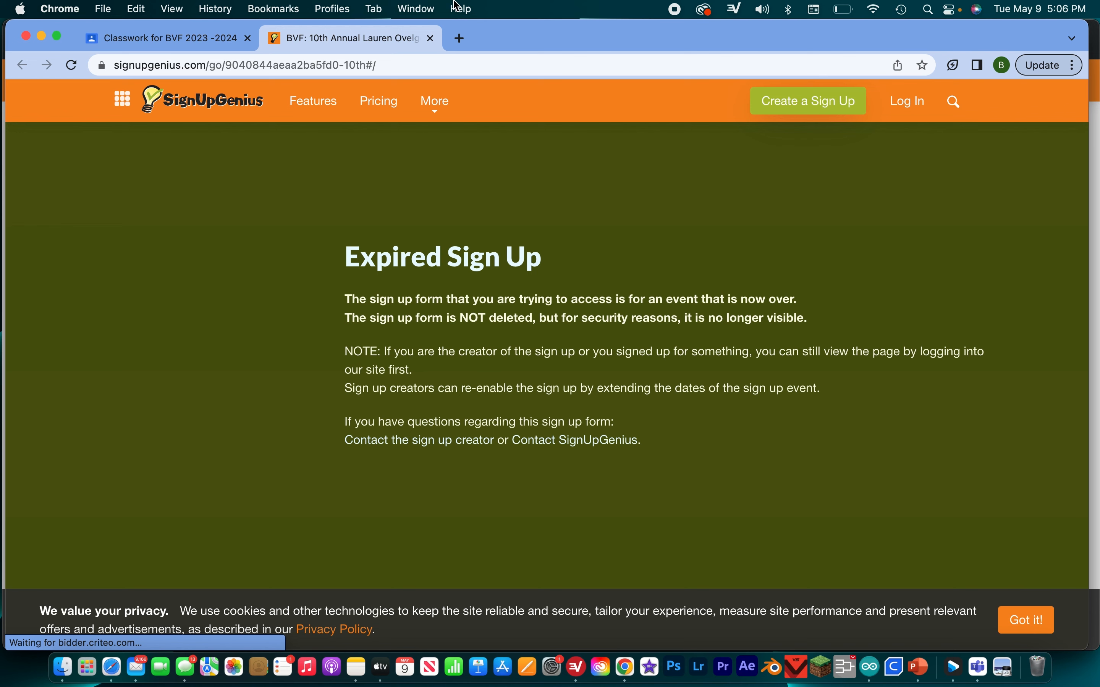
{"action": "left_click", "coordinate": [431, 39]}
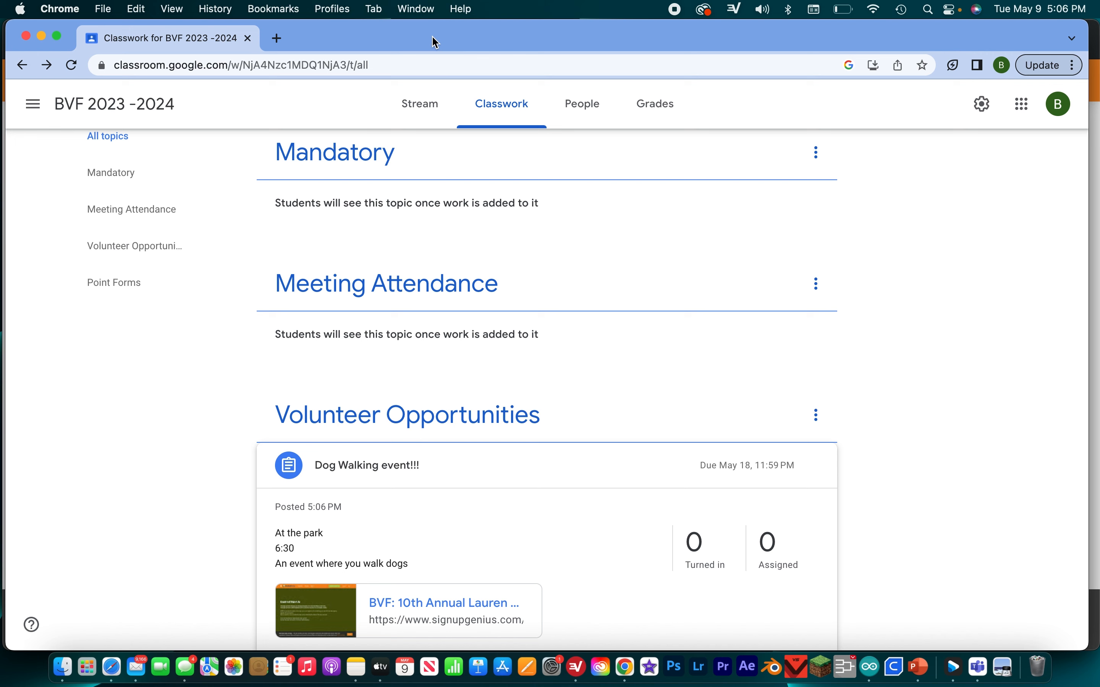
- View the Dog Walking event's full instructions, review its settings in edit mode, and save it without changes
{"action": "scroll", "coordinate": [472, 398], "scroll_direction": "down", "scroll_amount": 5}
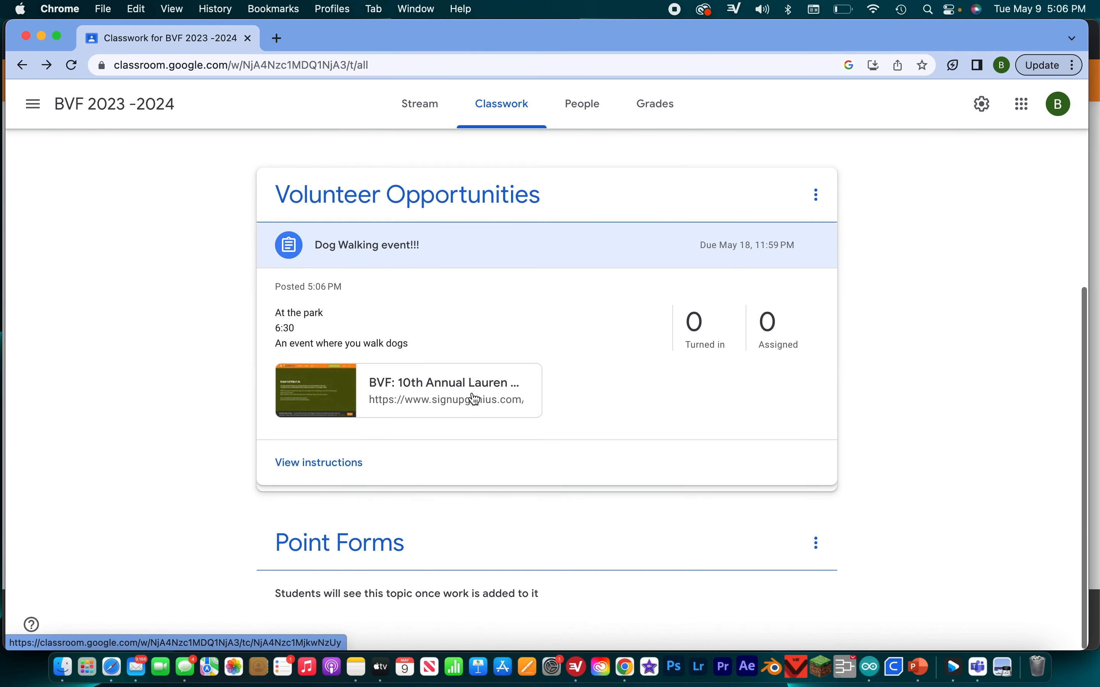
{"action": "left_click", "coordinate": [331, 462]}
{"action": "left_click", "coordinate": [848, 161]}
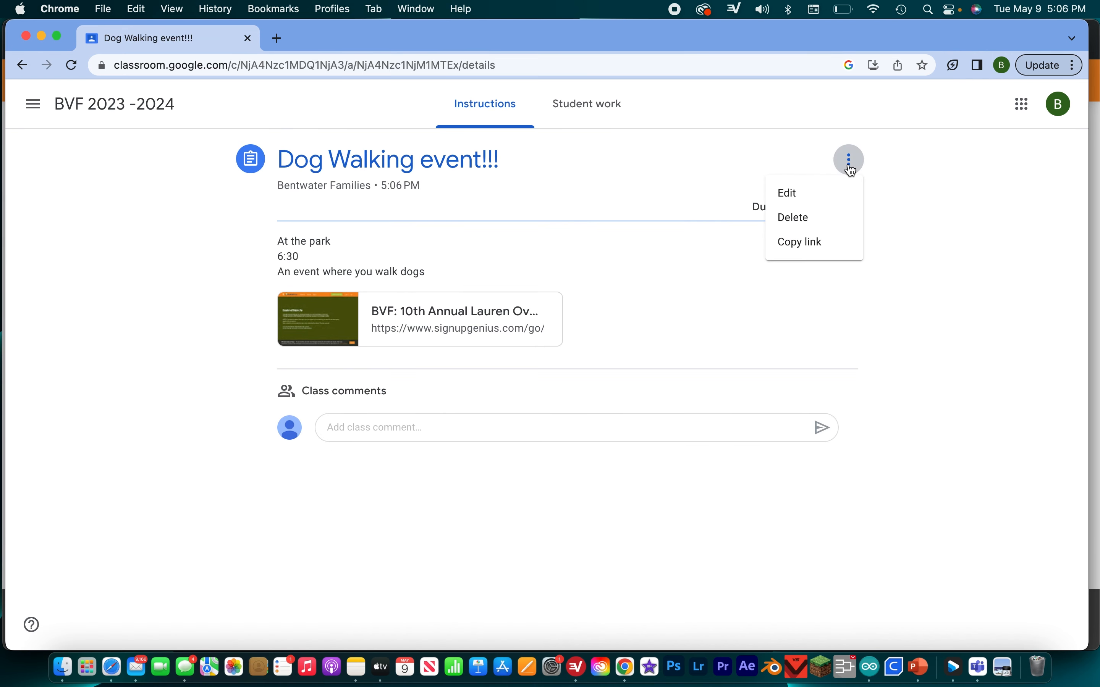
{"action": "left_click", "coordinate": [825, 197]}
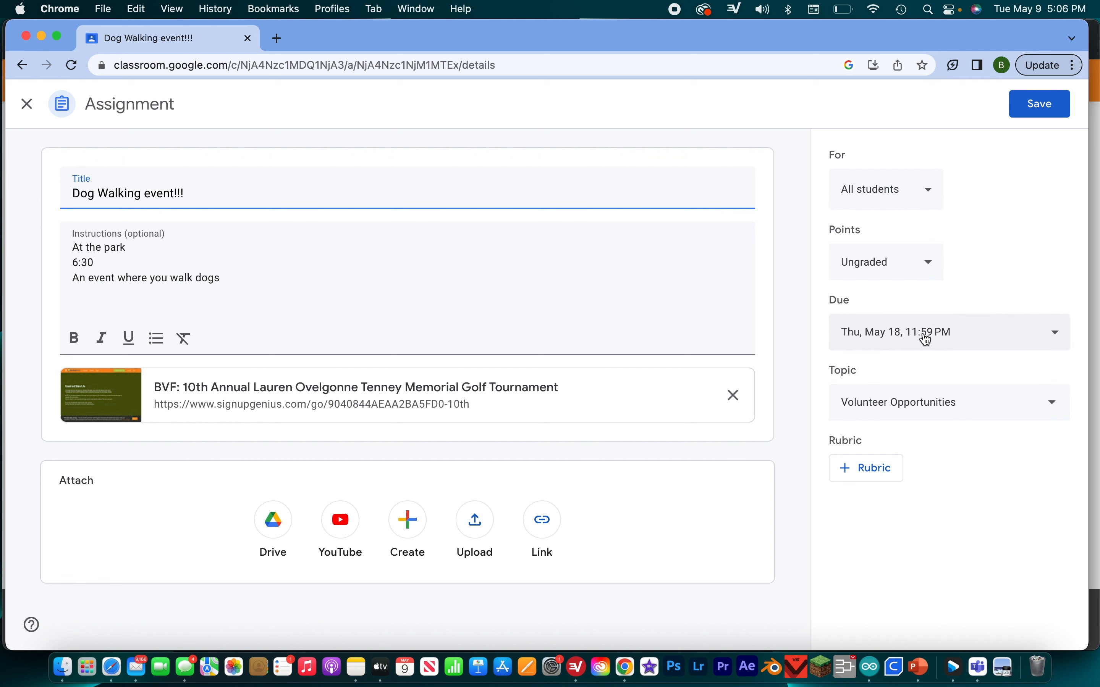
{"action": "left_click", "coordinate": [1057, 104]}
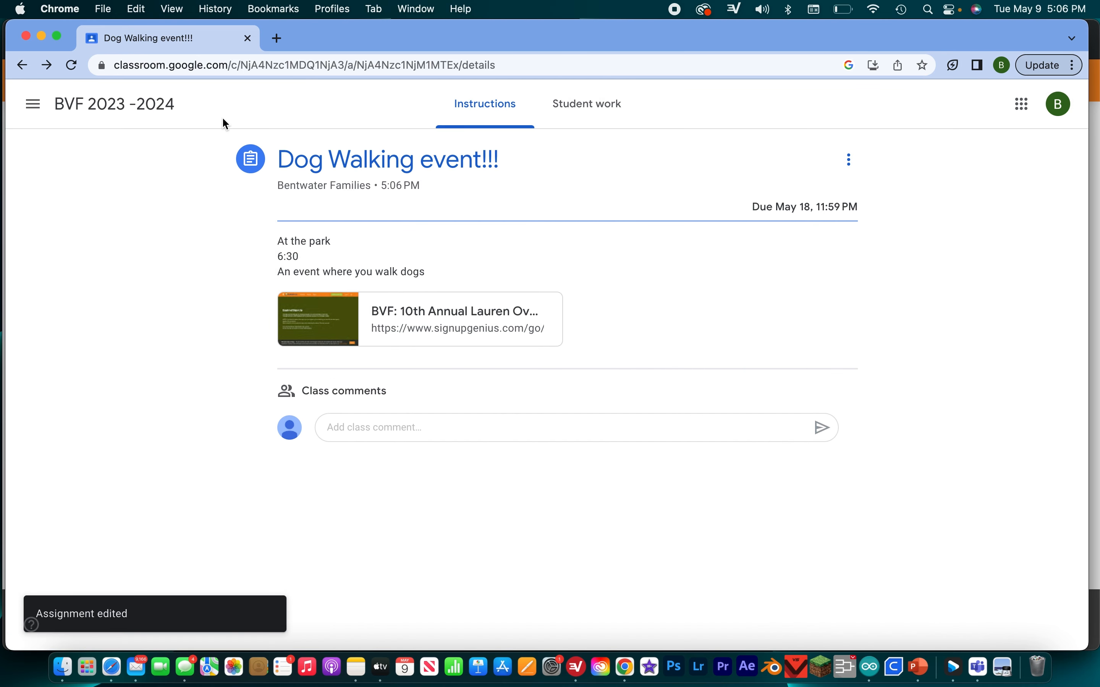
- Return to the classwork overview and create a new assignment titled March Meeting
{"action": "left_click", "coordinate": [22, 65]}
{"action": "scroll", "coordinate": [702, 376], "scroll_direction": "up", "scroll_amount": 5}
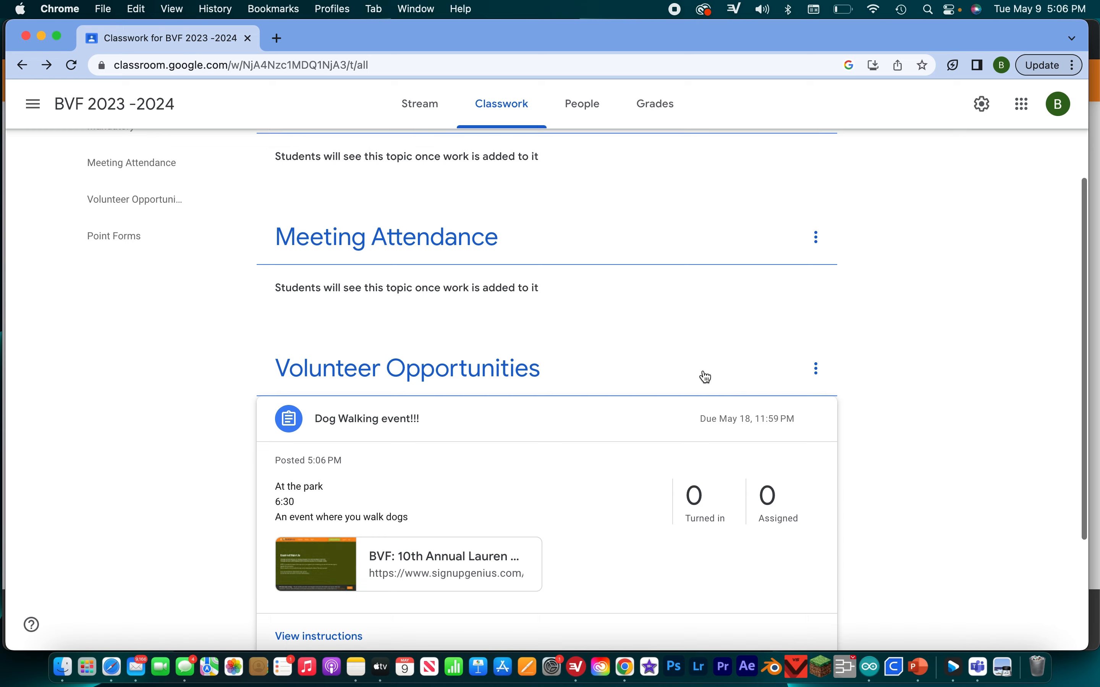
{"action": "scroll", "coordinate": [690, 350], "scroll_direction": "up", "scroll_amount": 3}
{"action": "left_click", "coordinate": [328, 210]}
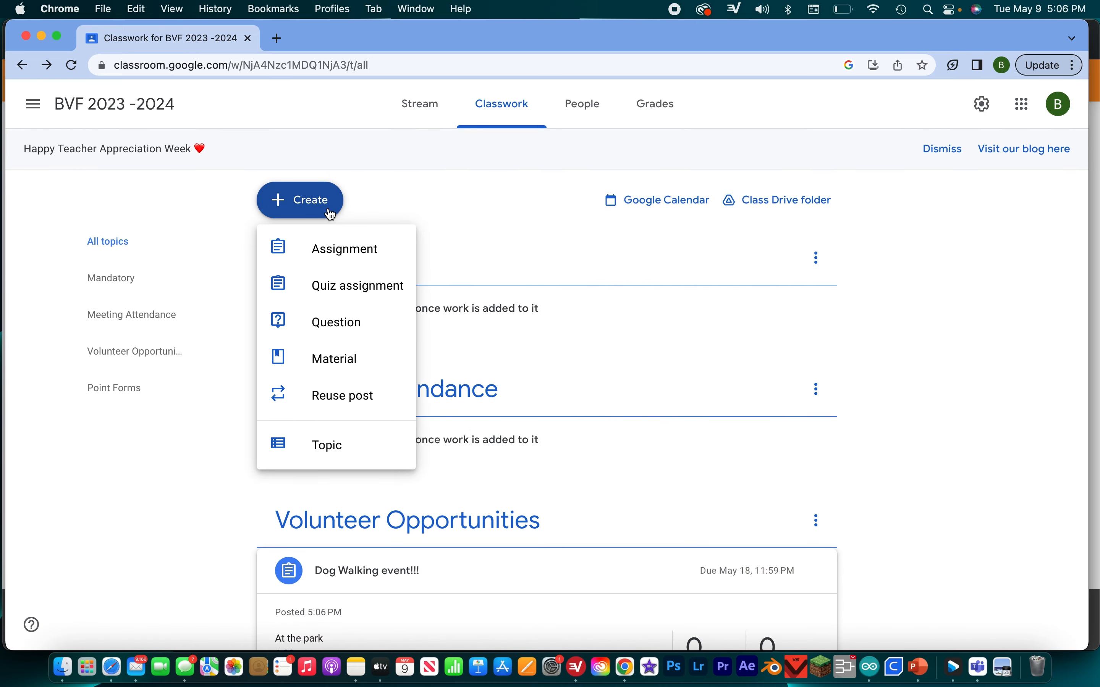
{"action": "left_click", "coordinate": [363, 251]}
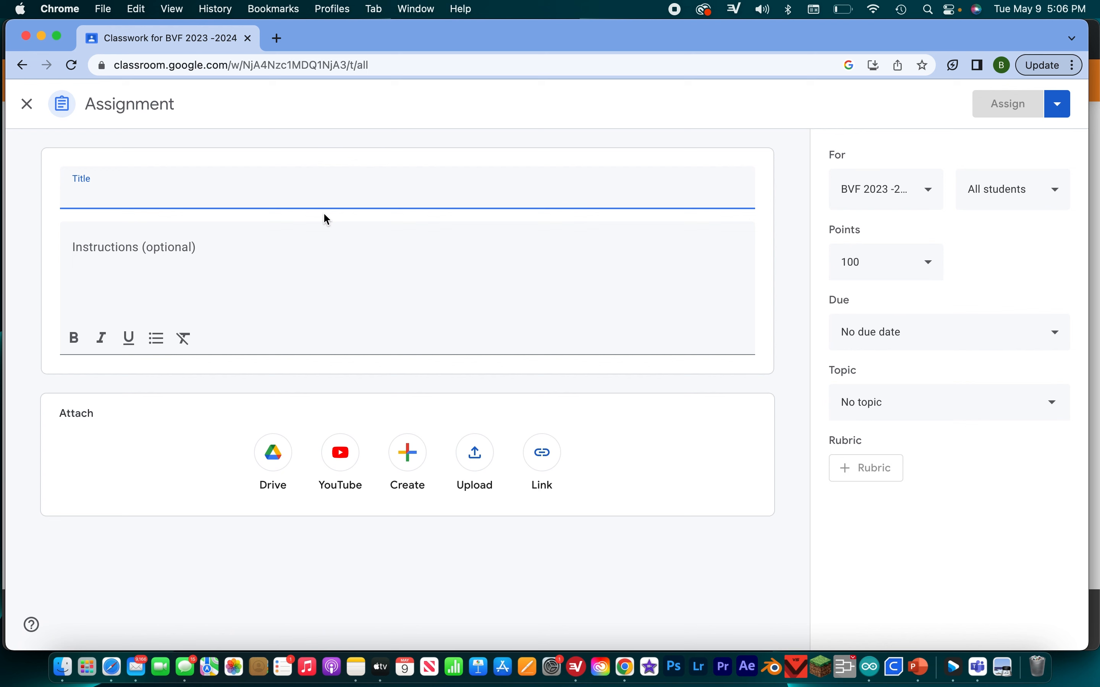
{"action": "type", "text": "March Meeting"}
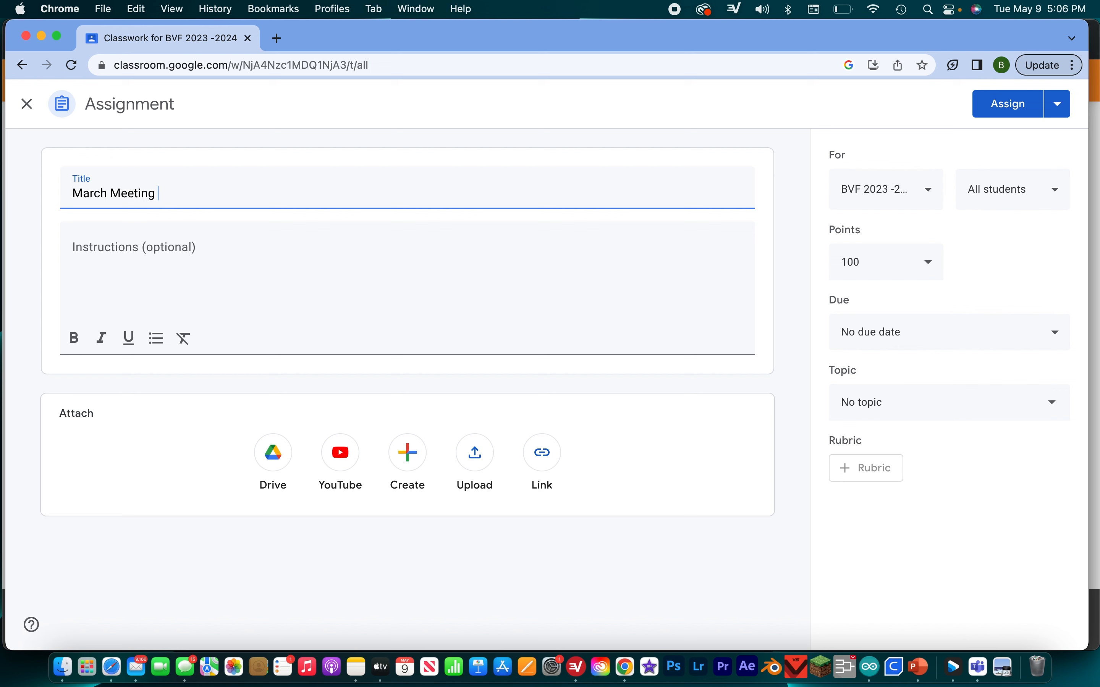
- Write the assignment instructions on three lines: "@ BVF meeting site", "6:30" and "March 12"
{"action": "left_click", "coordinate": [355, 270]}
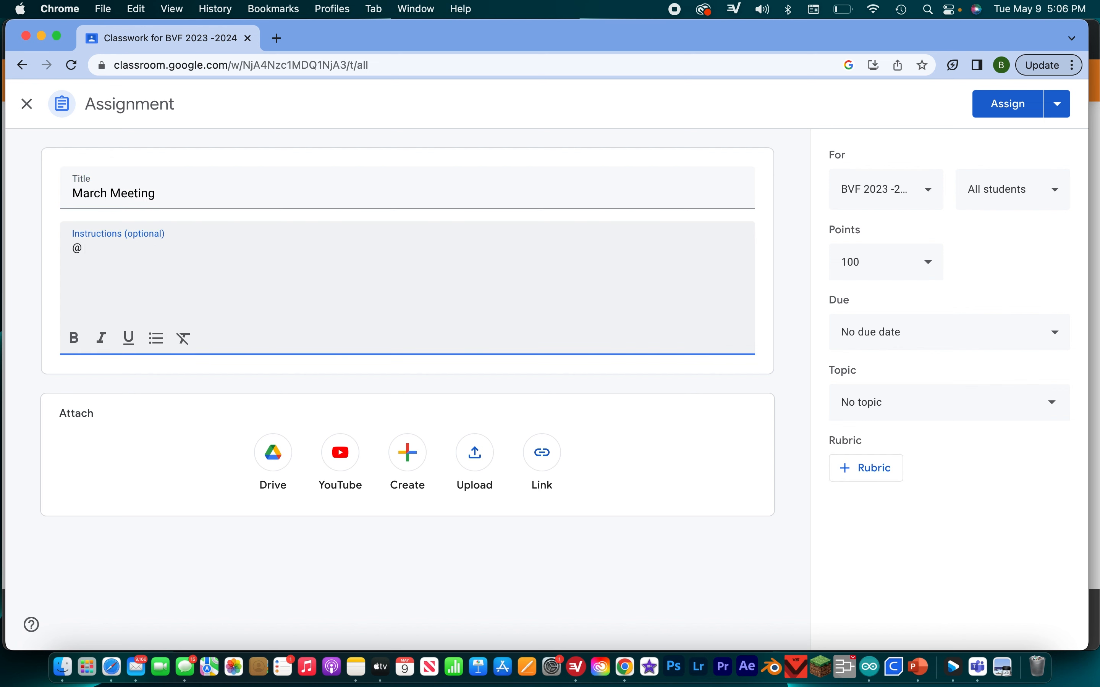
{"action": "type", "text": "BVF meeting sight"}
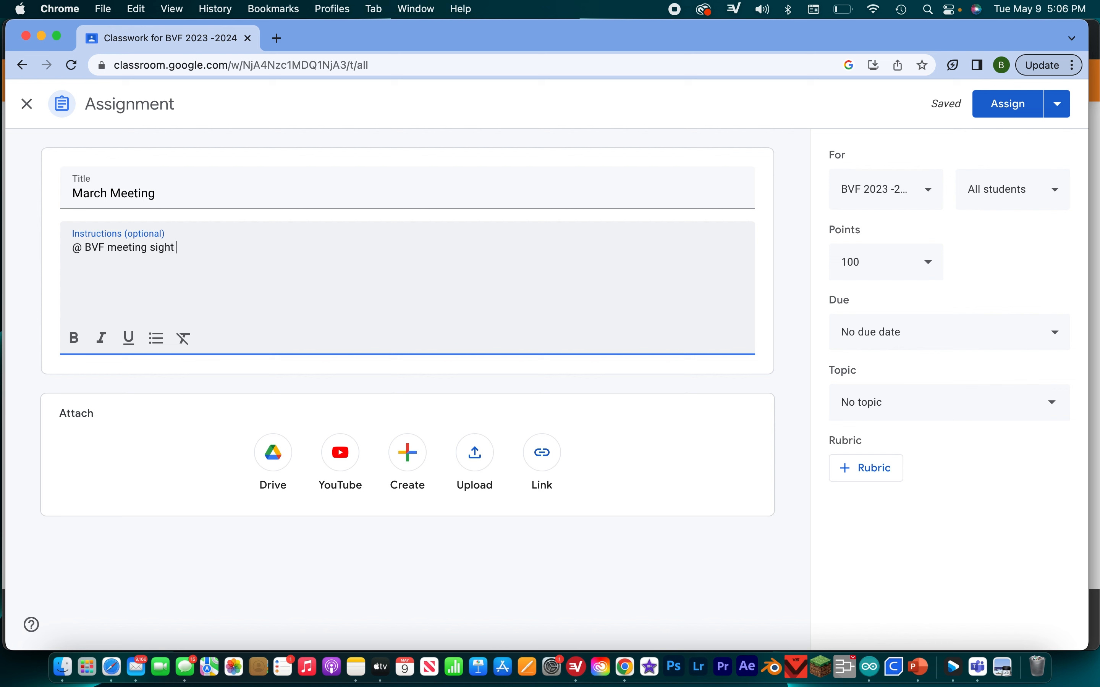
{"action": "key", "text": "BackSpace"}
{"action": "key", "text": "BackSpace"}
{"action": "key", "text": "BackSpace"}
{"action": "key", "text": "BackSpace"}
{"action": "key", "text": "BackSpace"}
{"action": "type", "text": "site"}
{"action": "key", "text": "Return"}
{"action": "type", "text": "6:30 "}
{"action": "type", "text": "Mar"}
{"action": "type", "text": "ch 12"}
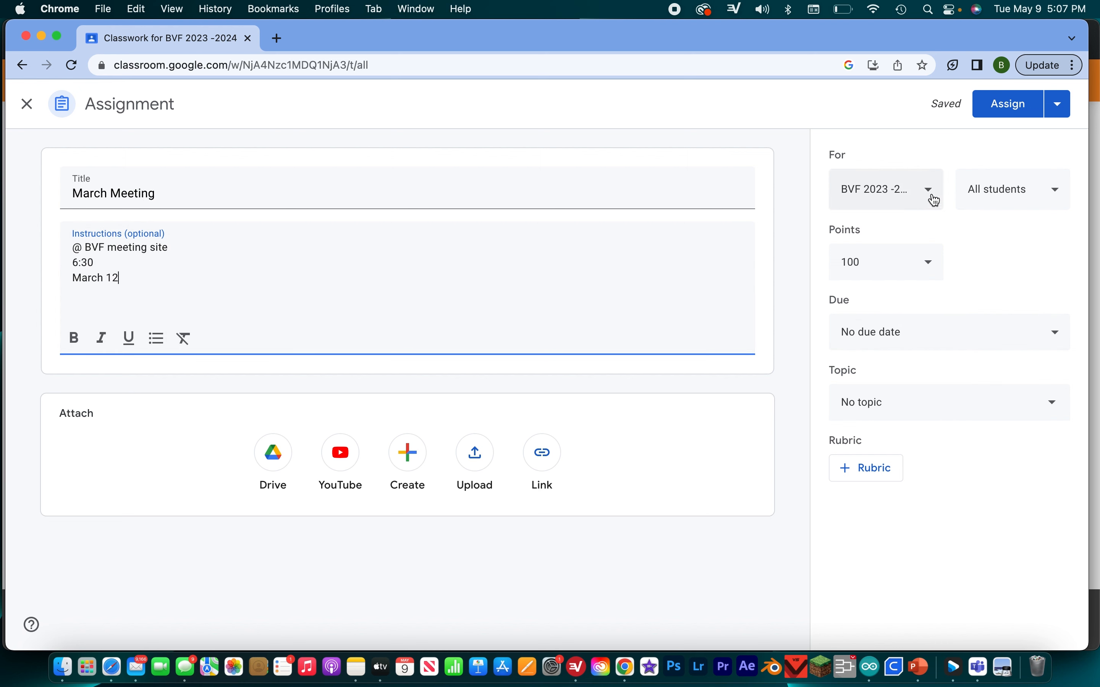
- Make the March Meeting assignment ungraded
{"action": "left_click", "coordinate": [927, 279]}
{"action": "left_click", "coordinate": [930, 265]}
{"action": "left_click", "coordinate": [929, 268]}
{"action": "left_click", "coordinate": [878, 314]}
- Set the due date to March 5, 2024, and file the March Meeting assignment under the Meeting Attendance topic
{"action": "left_click", "coordinate": [922, 336]}
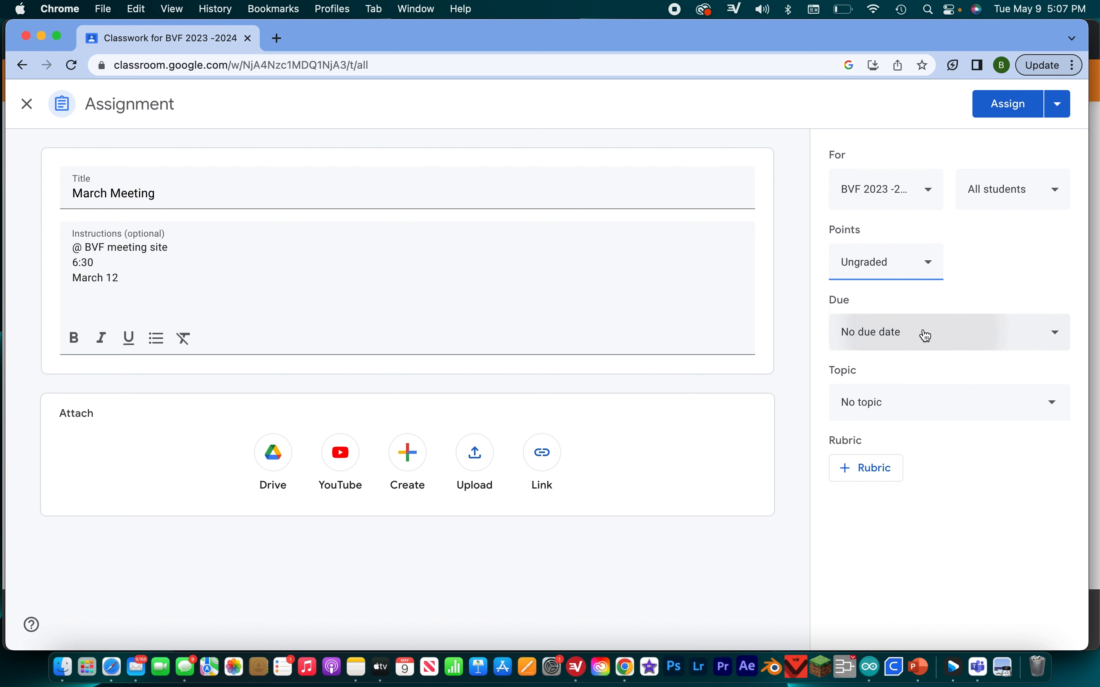
{"action": "left_click", "coordinate": [930, 389]}
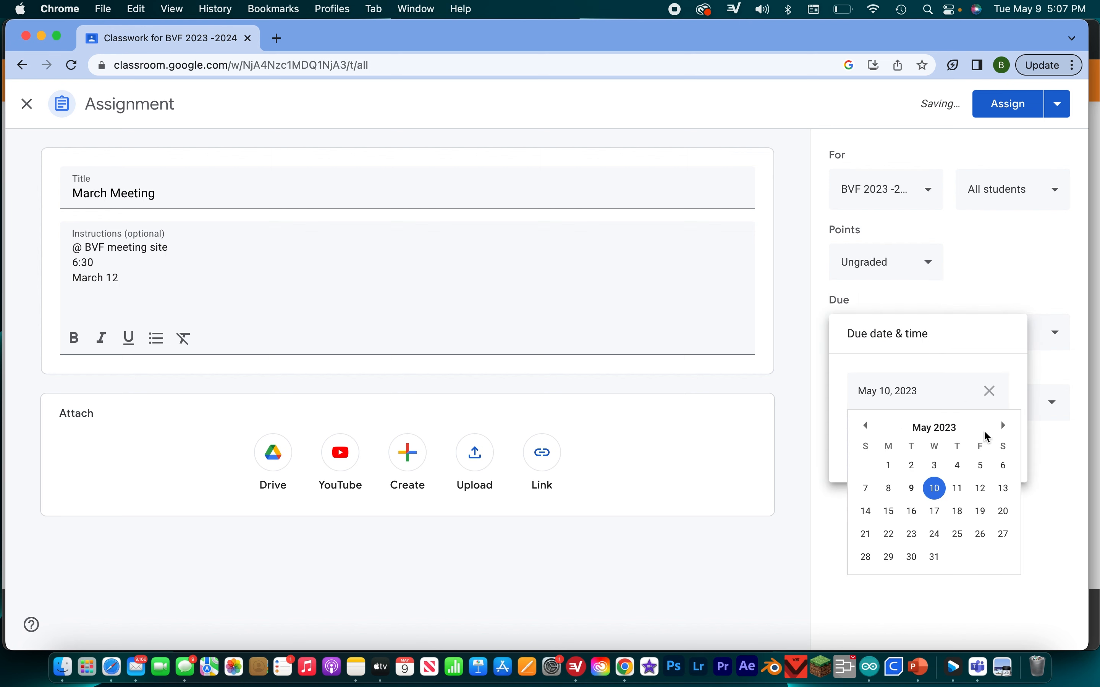
{"action": "left_click", "coordinate": [1004, 426]}
{"action": "left_click", "coordinate": [1004, 426]}
{"action": "left_click", "coordinate": [1004, 426]}
{"action": "left_click", "coordinate": [1005, 426]}
{"action": "left_click", "coordinate": [1004, 426]}
{"action": "left_click", "coordinate": [1004, 426]}
{"action": "left_click", "coordinate": [1005, 426]}
{"action": "left_click", "coordinate": [1004, 426]}
{"action": "left_click", "coordinate": [1005, 426]}
{"action": "left_click", "coordinate": [1005, 426]}
{"action": "left_click", "coordinate": [1004, 426]}
{"action": "left_click", "coordinate": [868, 426]}
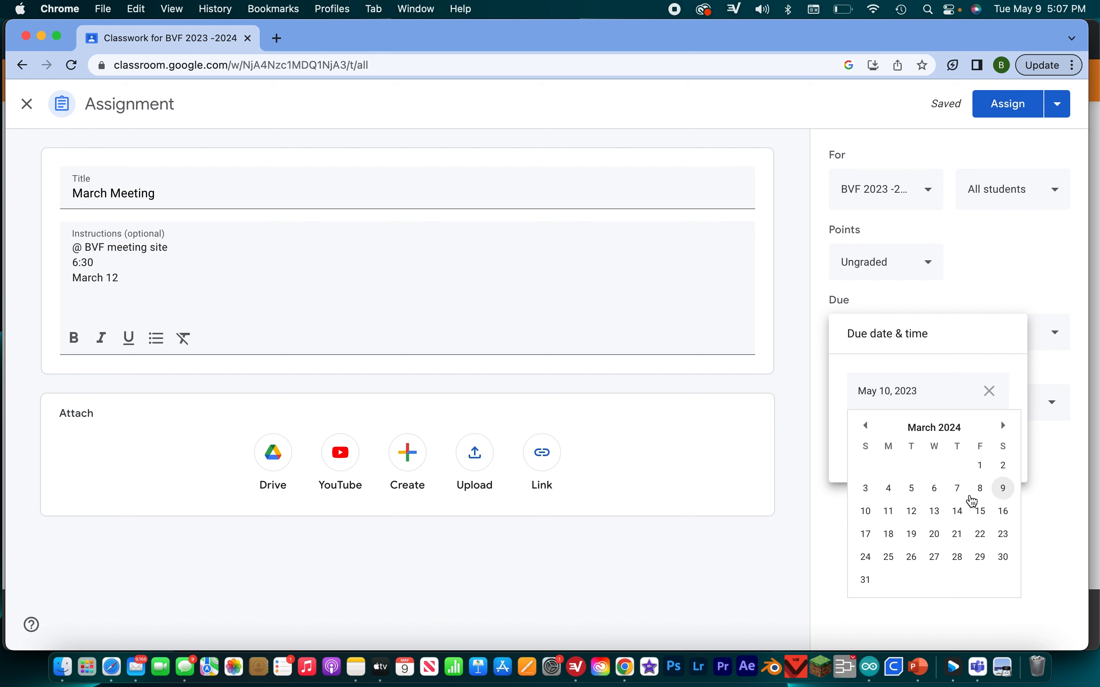
{"action": "left_click", "coordinate": [917, 494]}
{"action": "left_click", "coordinate": [909, 445]}
{"action": "left_click", "coordinate": [933, 548]}
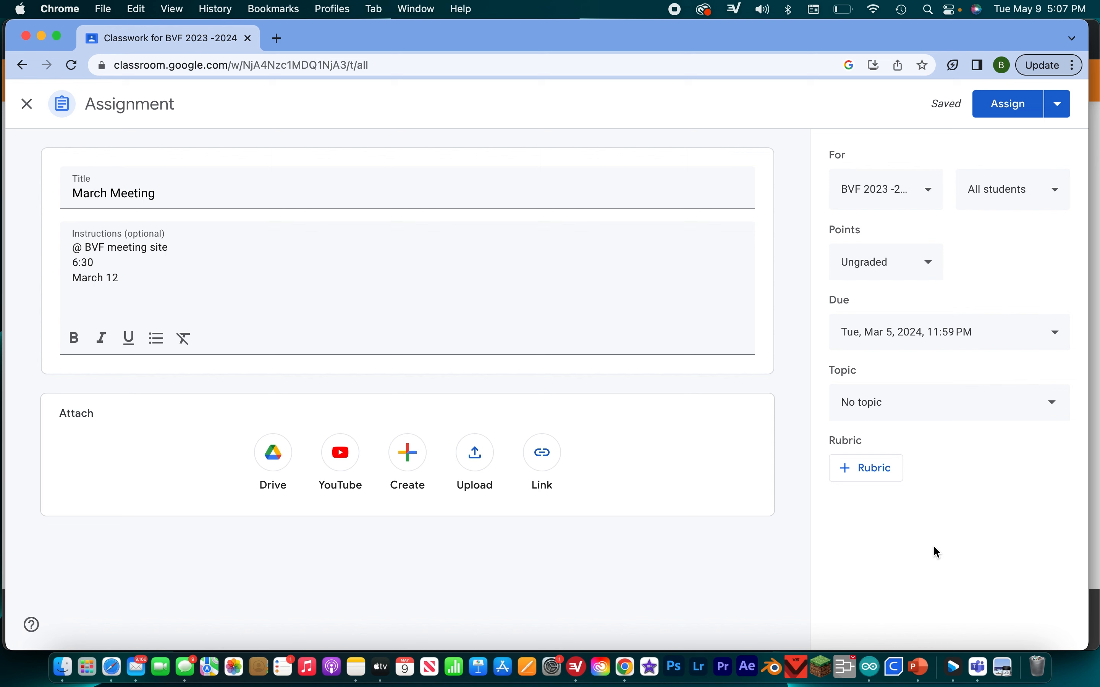
{"action": "left_click", "coordinate": [910, 412]}
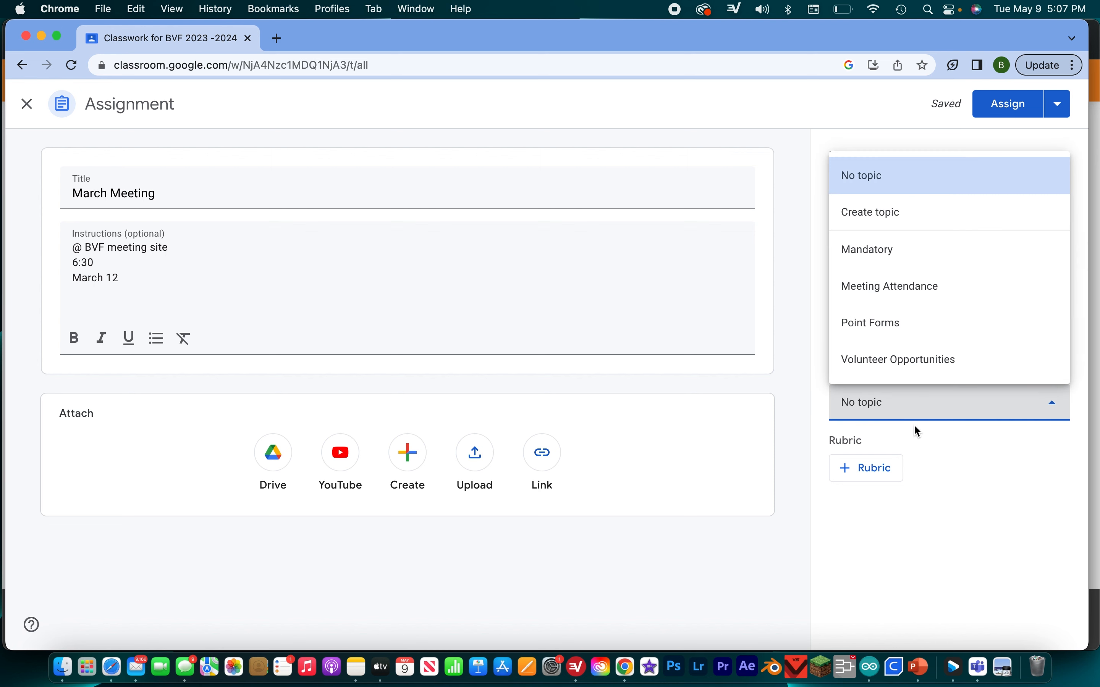
{"action": "left_click", "coordinate": [913, 287]}
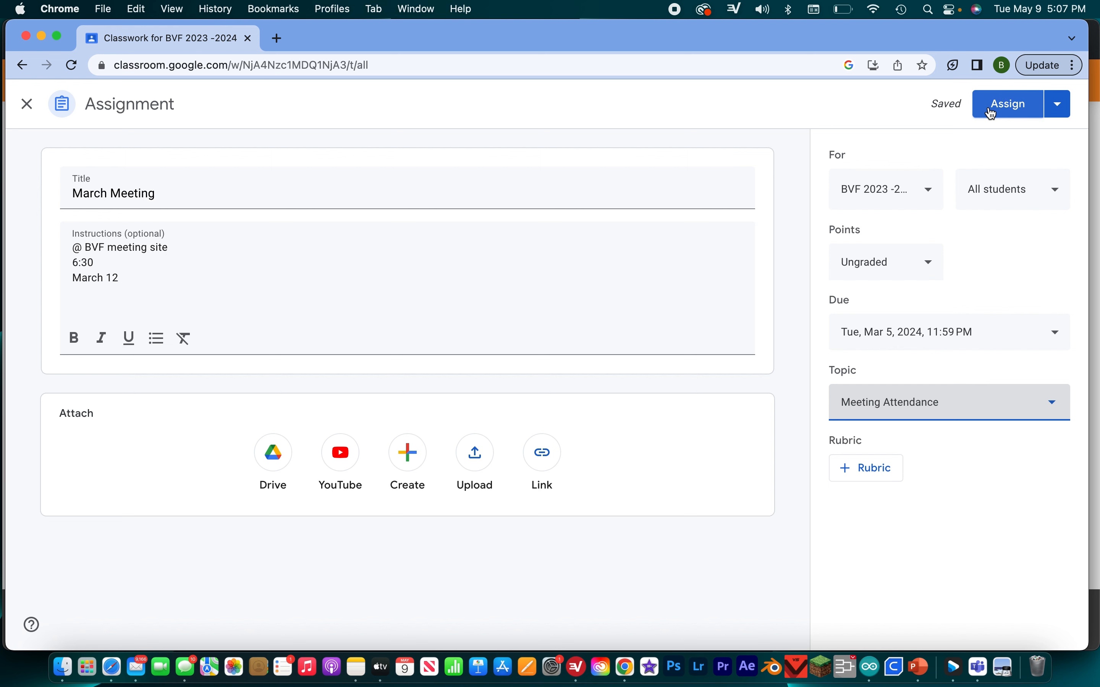
- Schedule the March Meeting assignment to post on March 1, 2024 at 12:00 PM
{"action": "left_click", "coordinate": [1062, 116]}
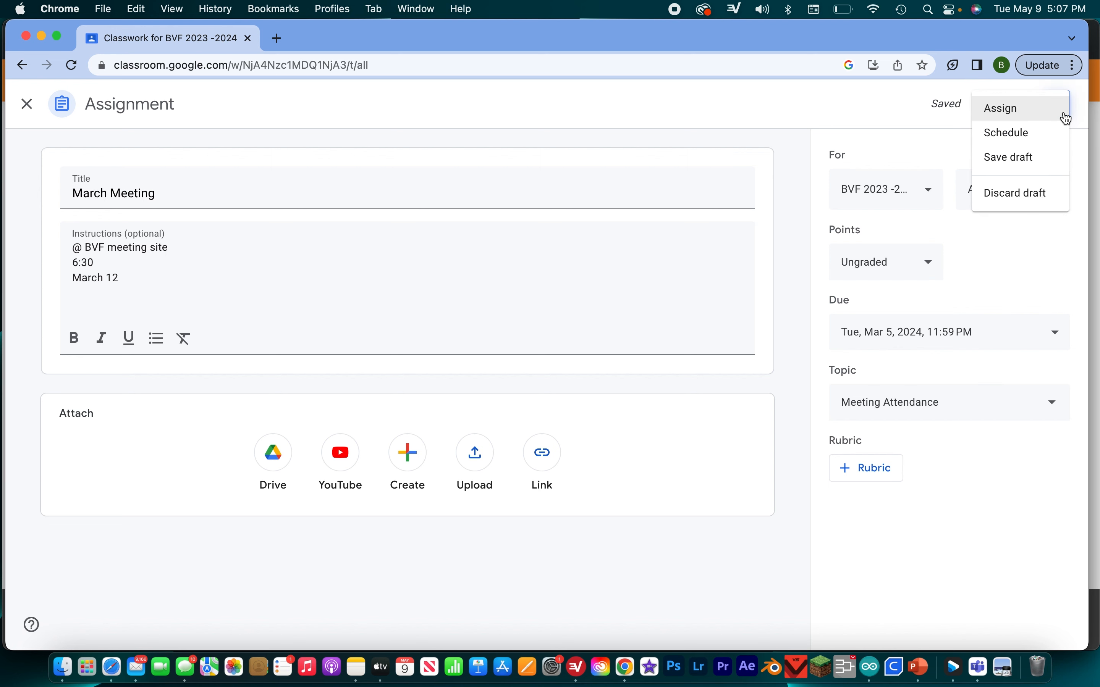
{"action": "left_click", "coordinate": [1031, 133]}
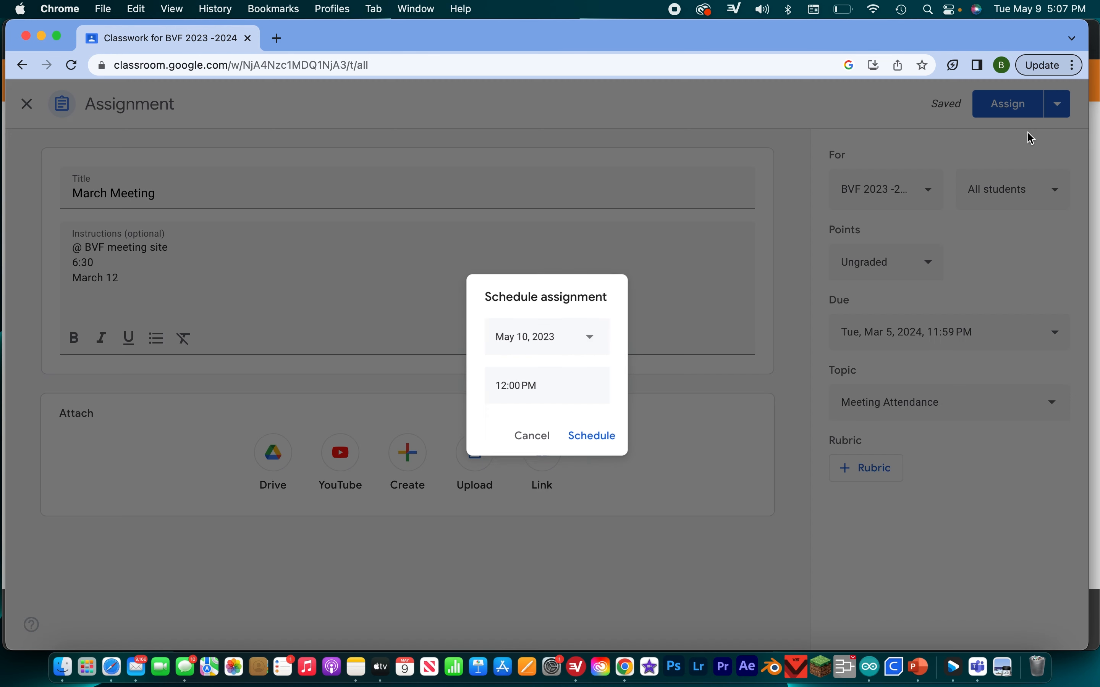
{"action": "left_click", "coordinate": [592, 336]}
{"action": "left_click", "coordinate": [638, 373]}
{"action": "left_click", "coordinate": [639, 373]}
{"action": "left_click", "coordinate": [638, 373]}
{"action": "left_click", "coordinate": [639, 372]}
{"action": "left_click", "coordinate": [638, 372]}
{"action": "left_click", "coordinate": [638, 375]}
{"action": "left_click", "coordinate": [639, 375]}
{"action": "left_click", "coordinate": [639, 375]}
{"action": "left_click", "coordinate": [639, 375]}
{"action": "left_click", "coordinate": [639, 375]}
{"action": "left_click", "coordinate": [638, 375]}
{"action": "left_click", "coordinate": [503, 372]}
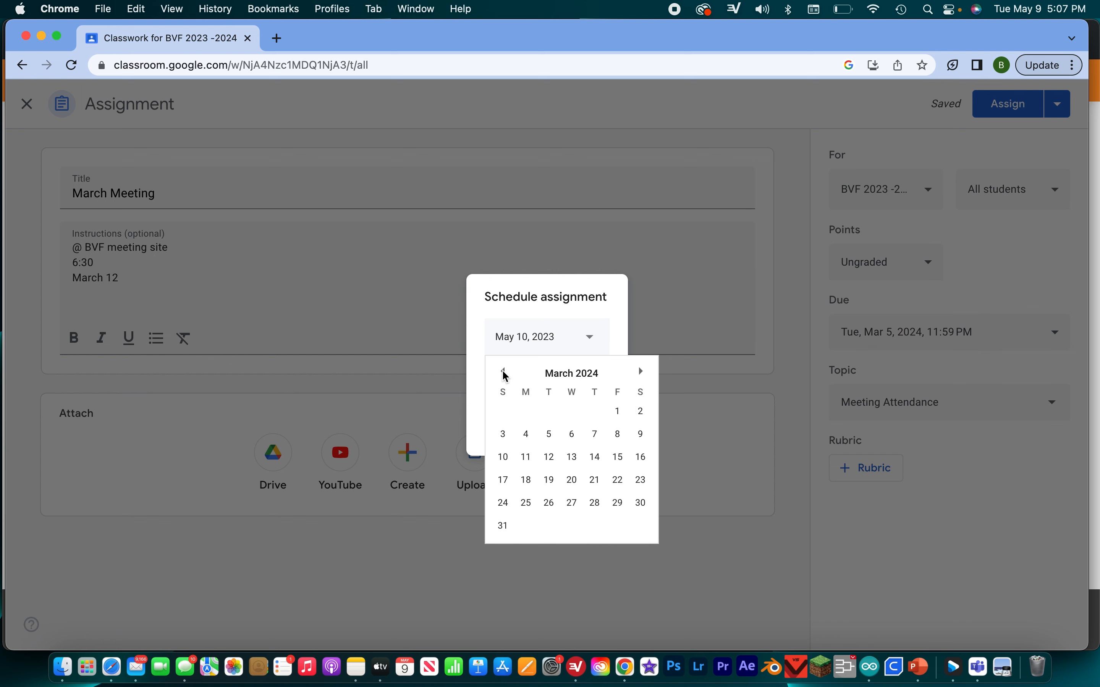
{"action": "left_click", "coordinate": [617, 412]}
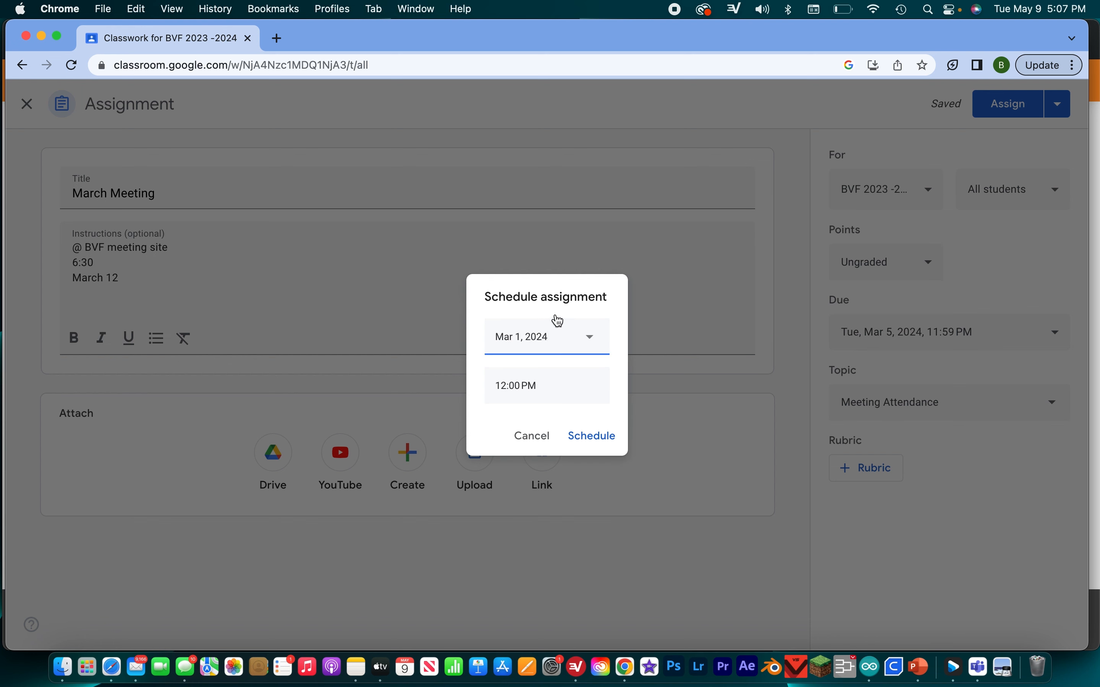
{"action": "left_click", "coordinate": [592, 437]}
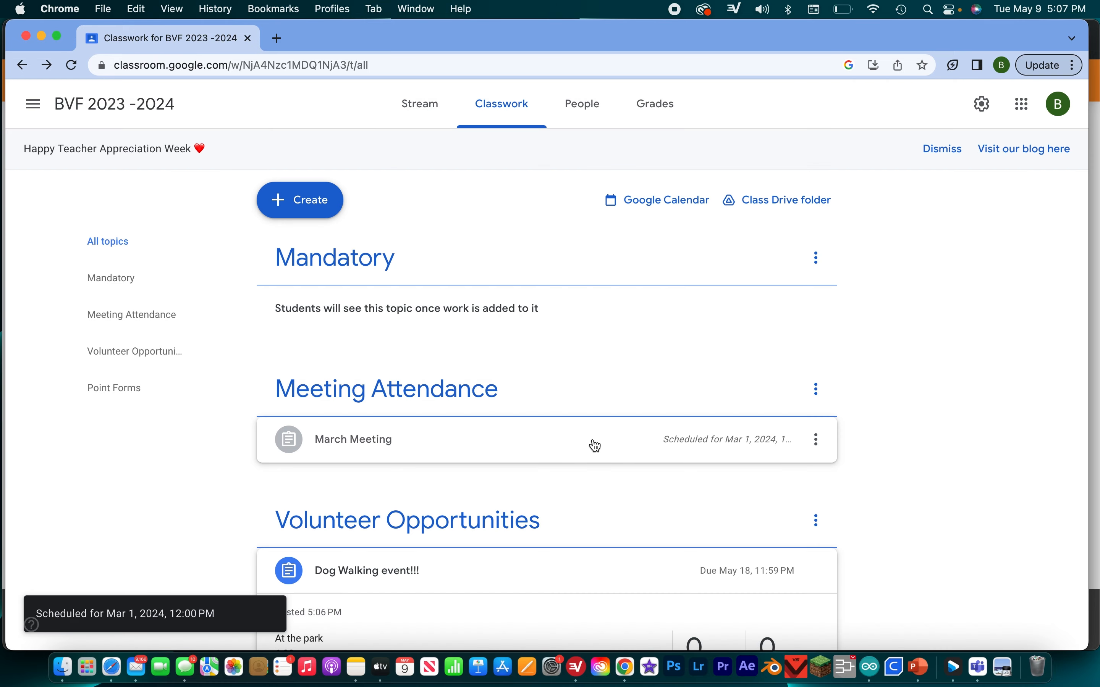
- Look over the classwork topics, check the student invitation options in the class roster, and cancel the invitation
{"action": "scroll", "coordinate": [601, 476], "scroll_direction": "down", "scroll_amount": 2}
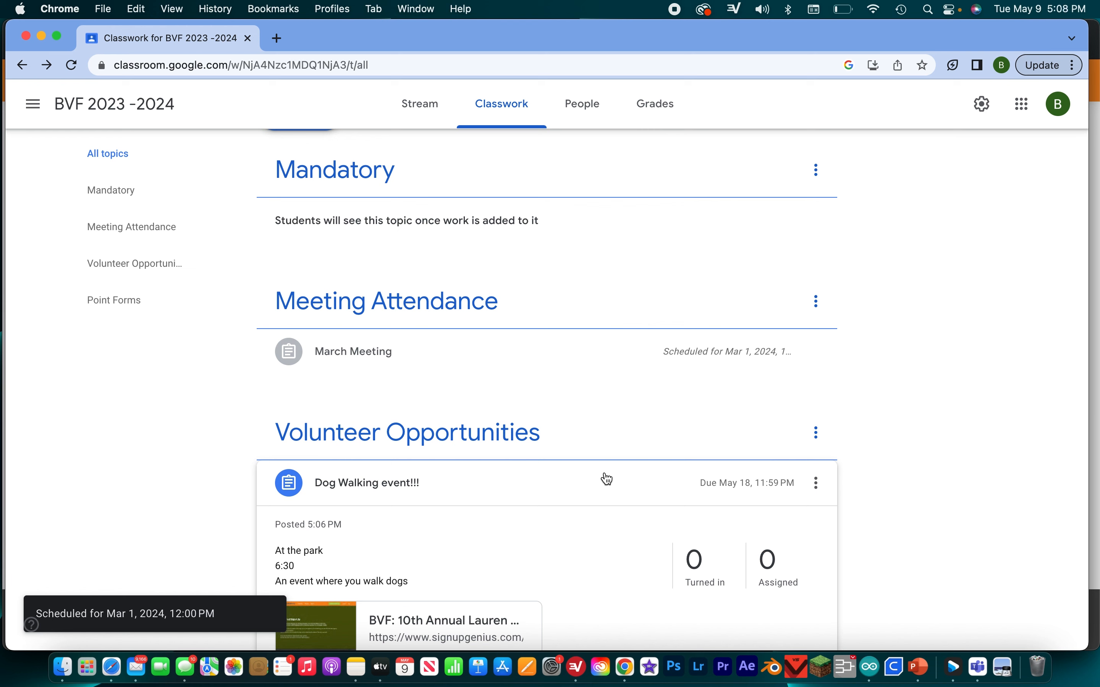
{"action": "scroll", "coordinate": [550, 477], "scroll_direction": "down", "scroll_amount": 5}
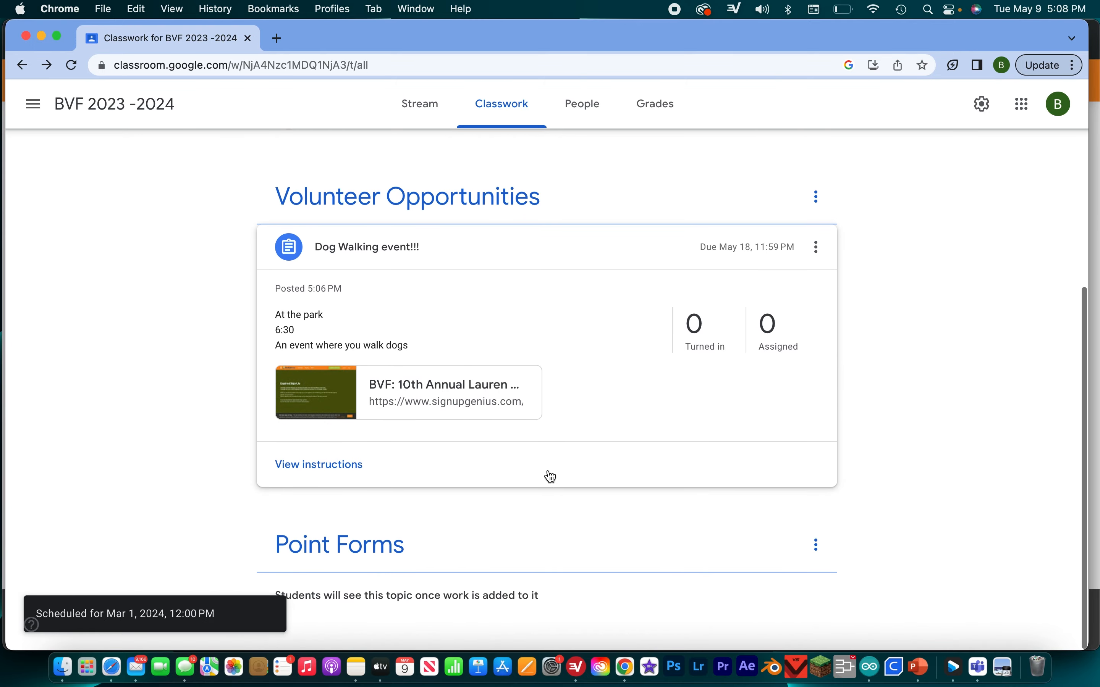
{"action": "scroll", "coordinate": [551, 476], "scroll_direction": "up", "scroll_amount": 7}
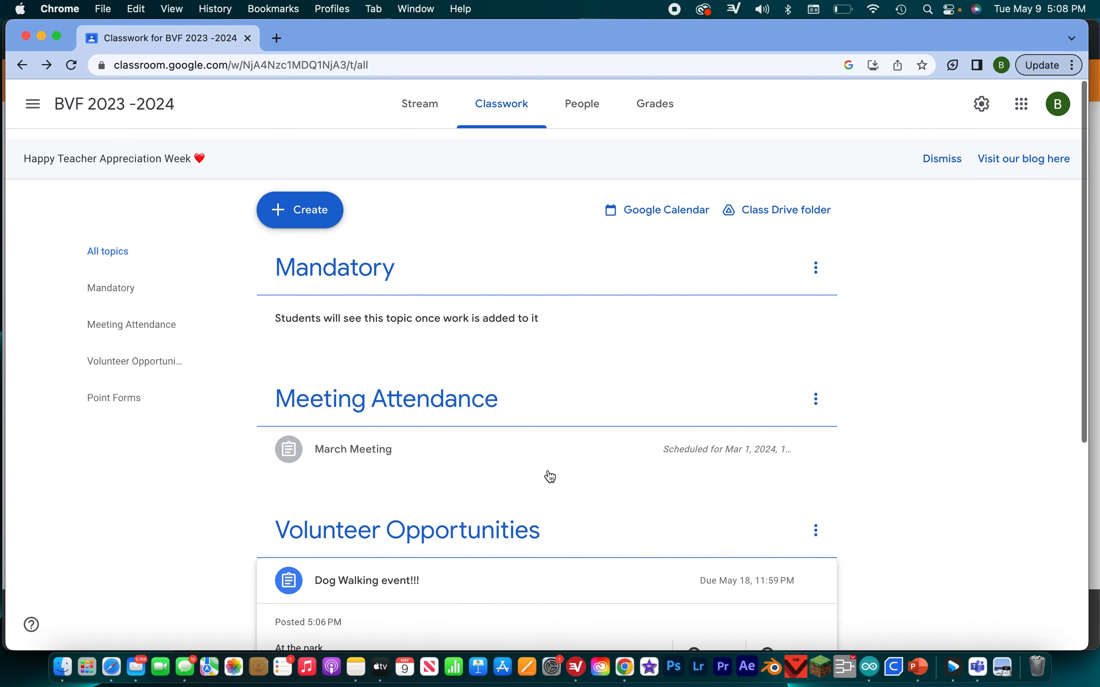
{"action": "left_click", "coordinate": [586, 96]}
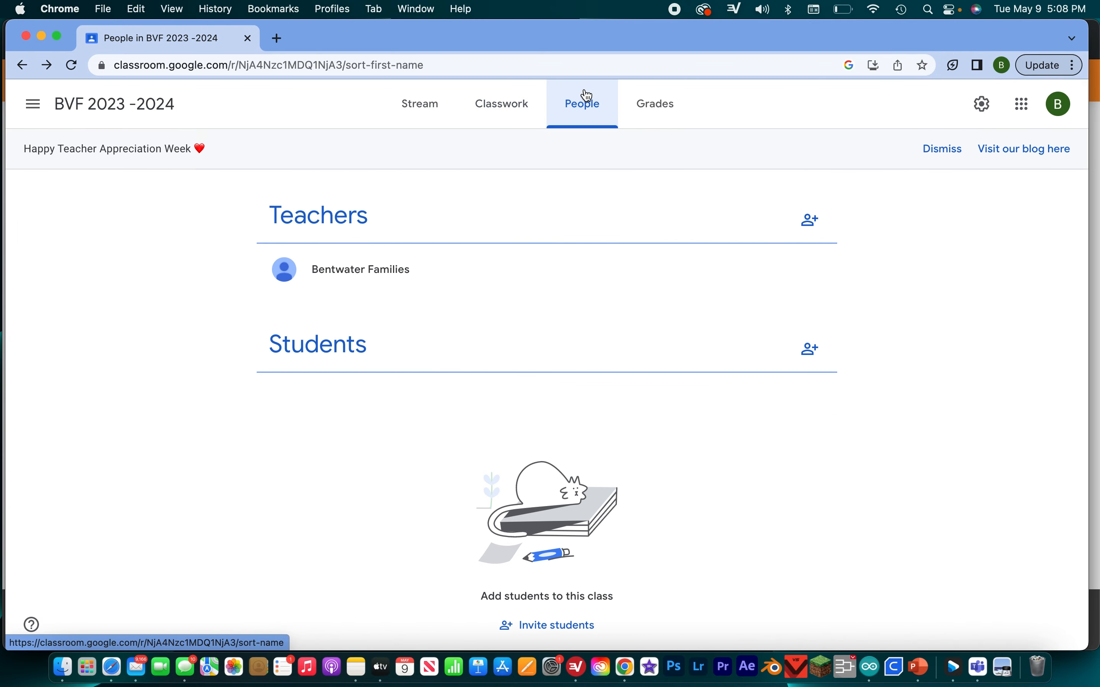
{"action": "scroll", "coordinate": [520, 441], "scroll_direction": "down", "scroll_amount": 1}
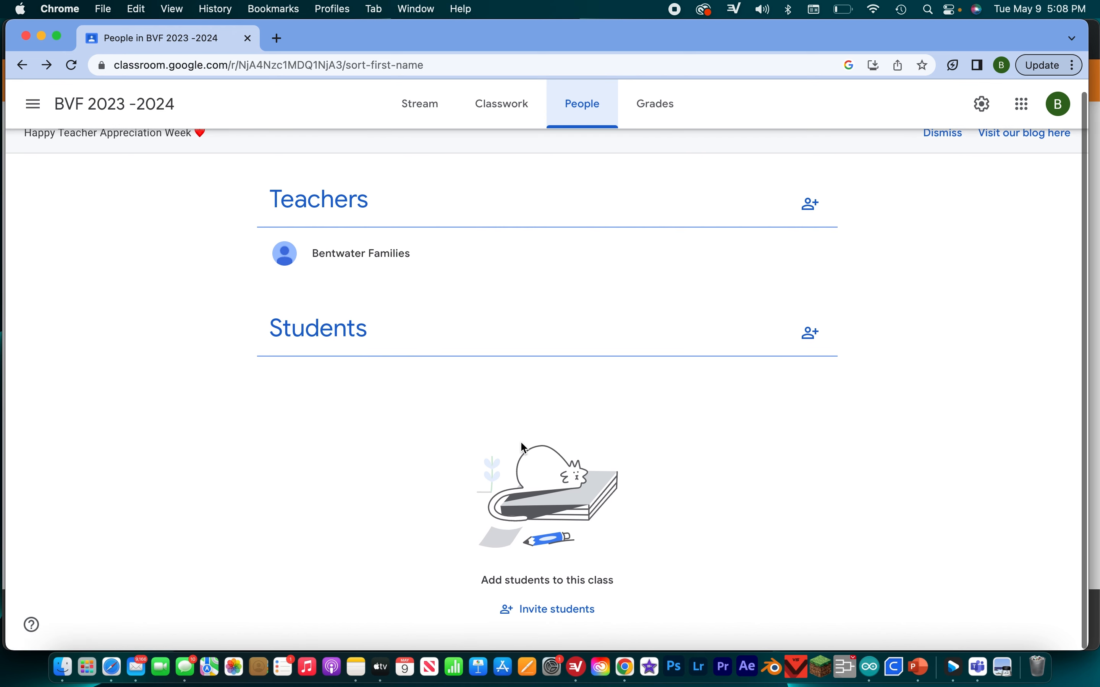
{"action": "left_click", "coordinate": [811, 338]}
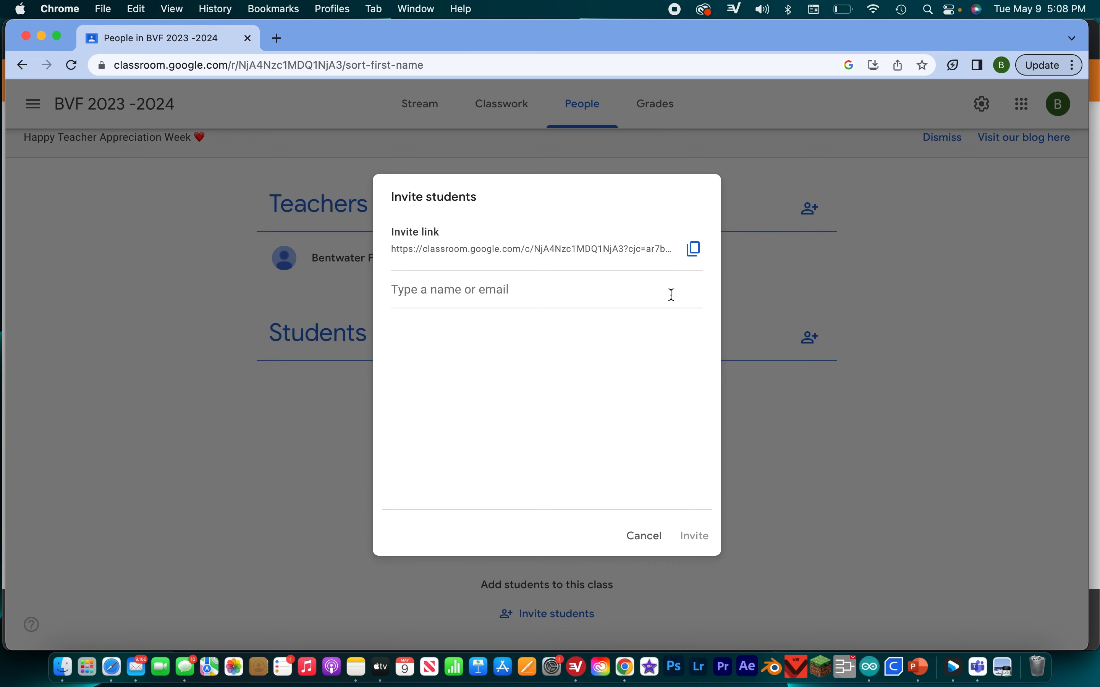
{"action": "left_click", "coordinate": [643, 533]}
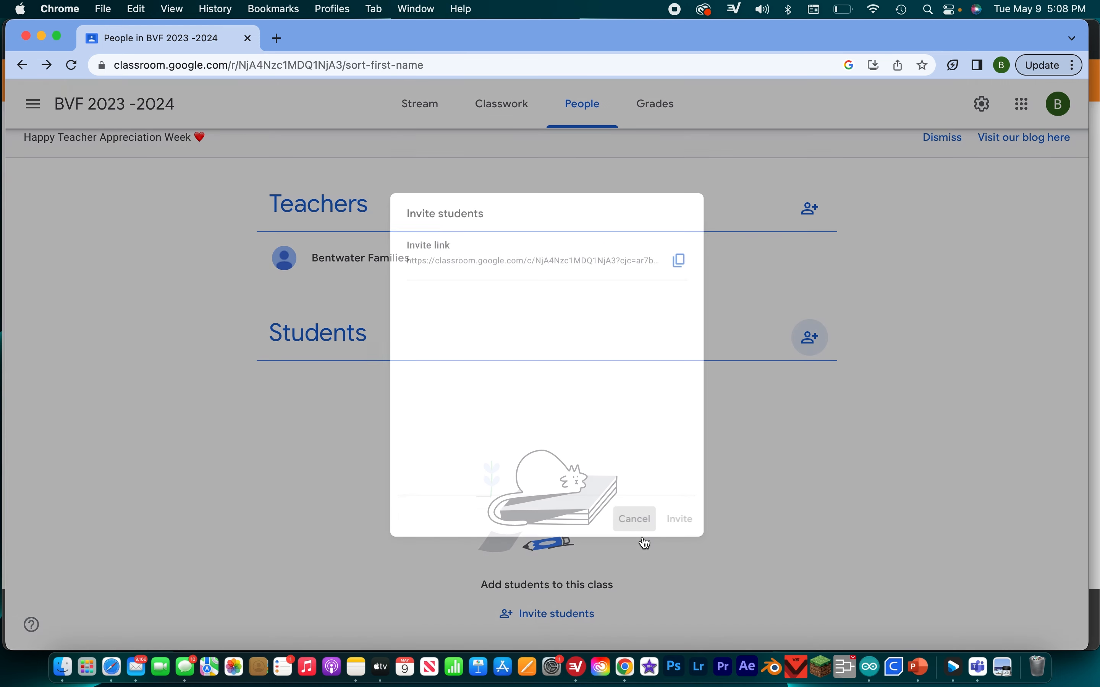
{"action": "scroll", "coordinate": [642, 536], "scroll_direction": "up", "scroll_amount": 1}
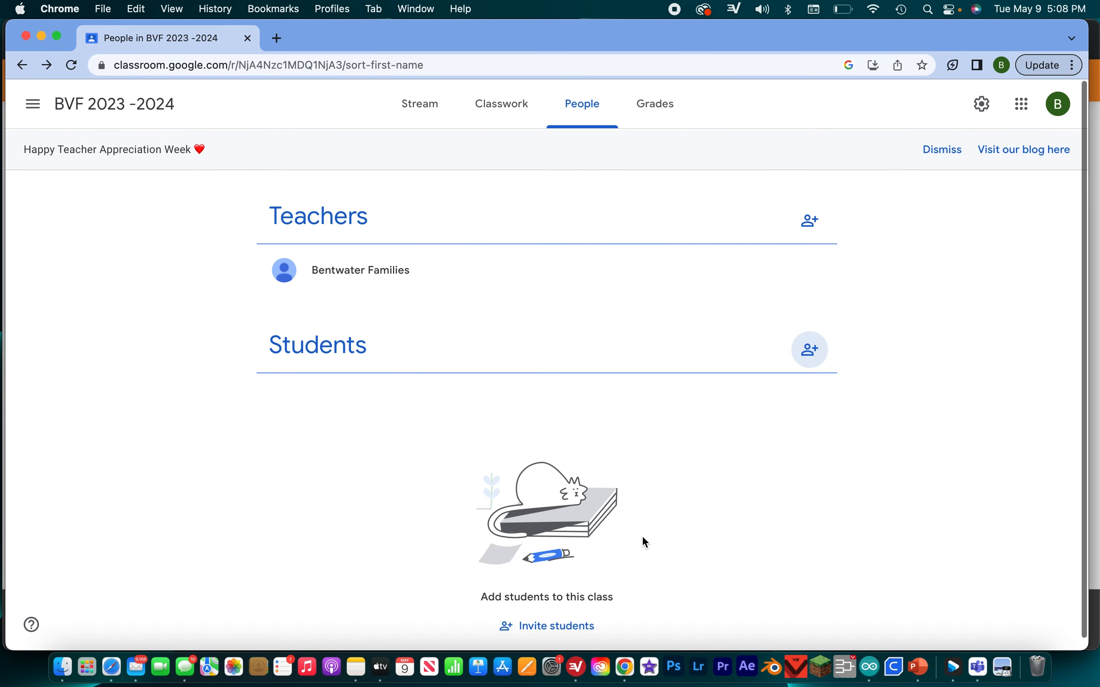
- Check the class code on the class stream and look over the classwork overview again
{"action": "left_click", "coordinate": [425, 119]}
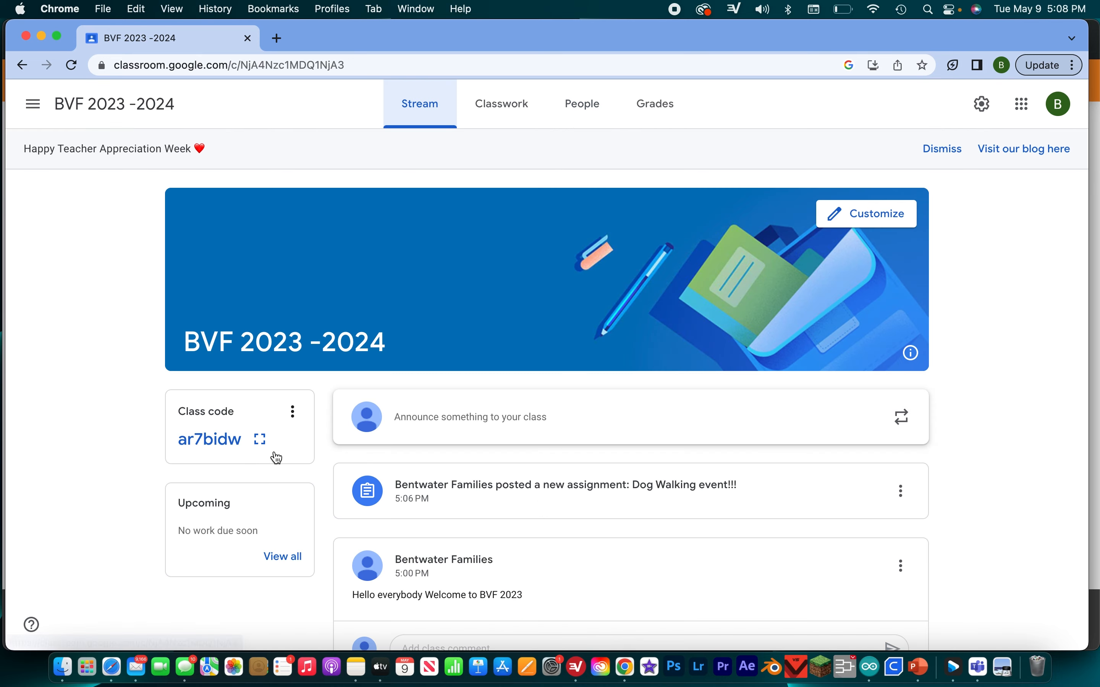
{"action": "left_click", "coordinate": [502, 105]}
{"action": "scroll", "coordinate": [364, 269], "scroll_direction": "down", "scroll_amount": 1}
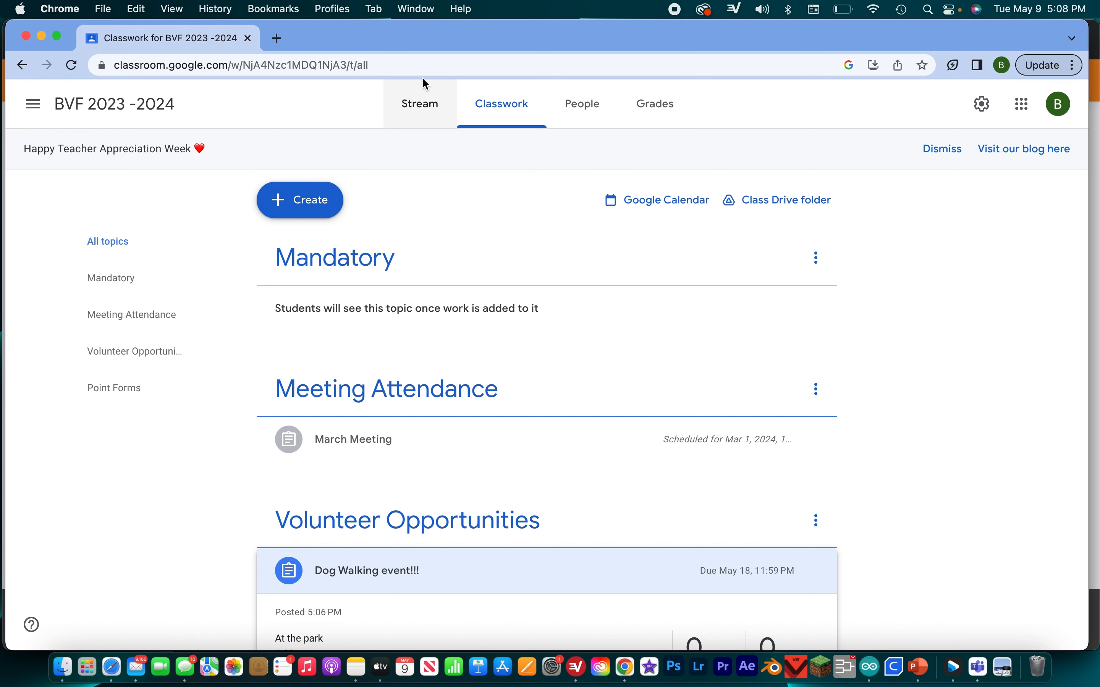
{"action": "left_click", "coordinate": [422, 103]}
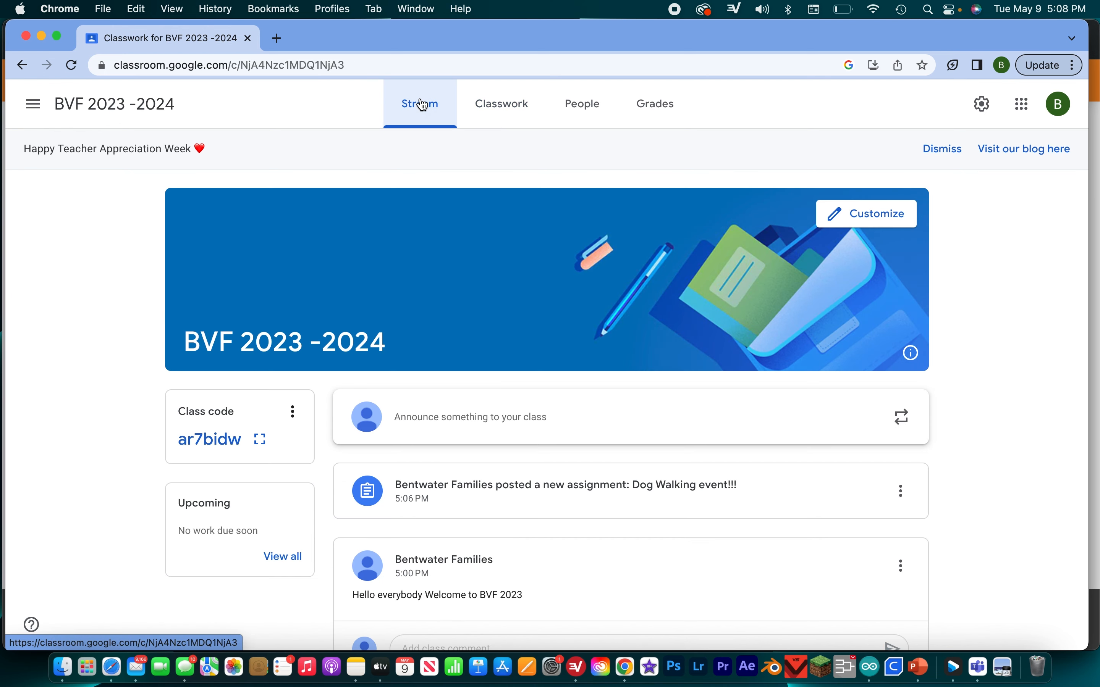
- Create another classwork assignment titled Point Form 2024
{"action": "left_click", "coordinate": [501, 116]}
{"action": "left_click", "coordinate": [325, 209]}
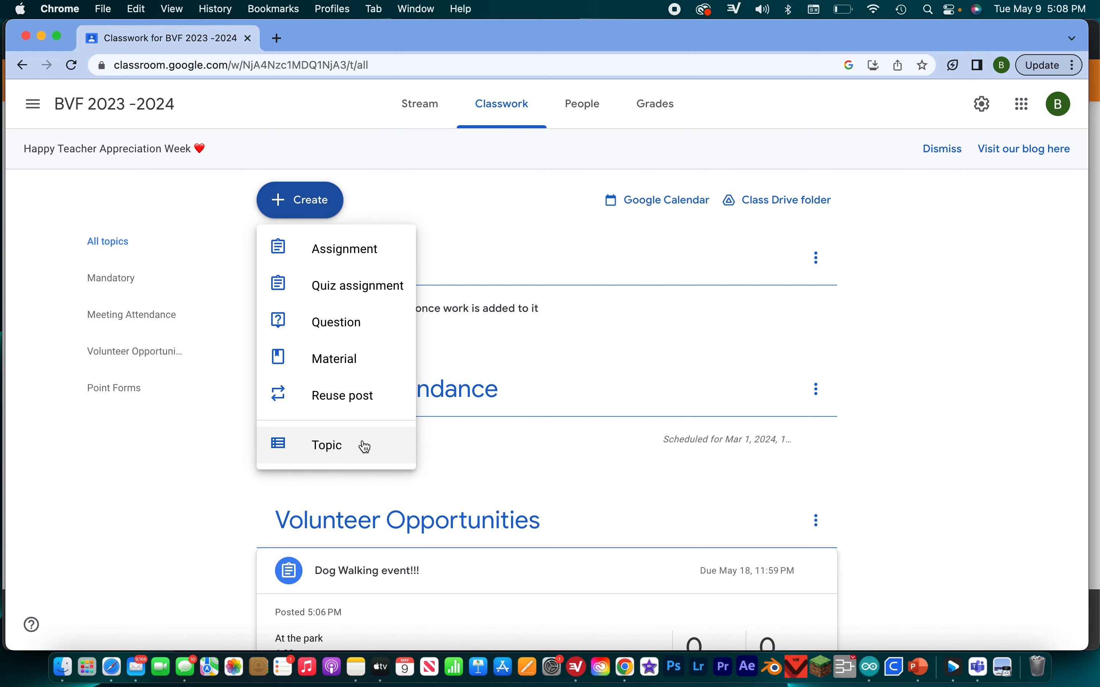
{"action": "left_click", "coordinate": [365, 262]}
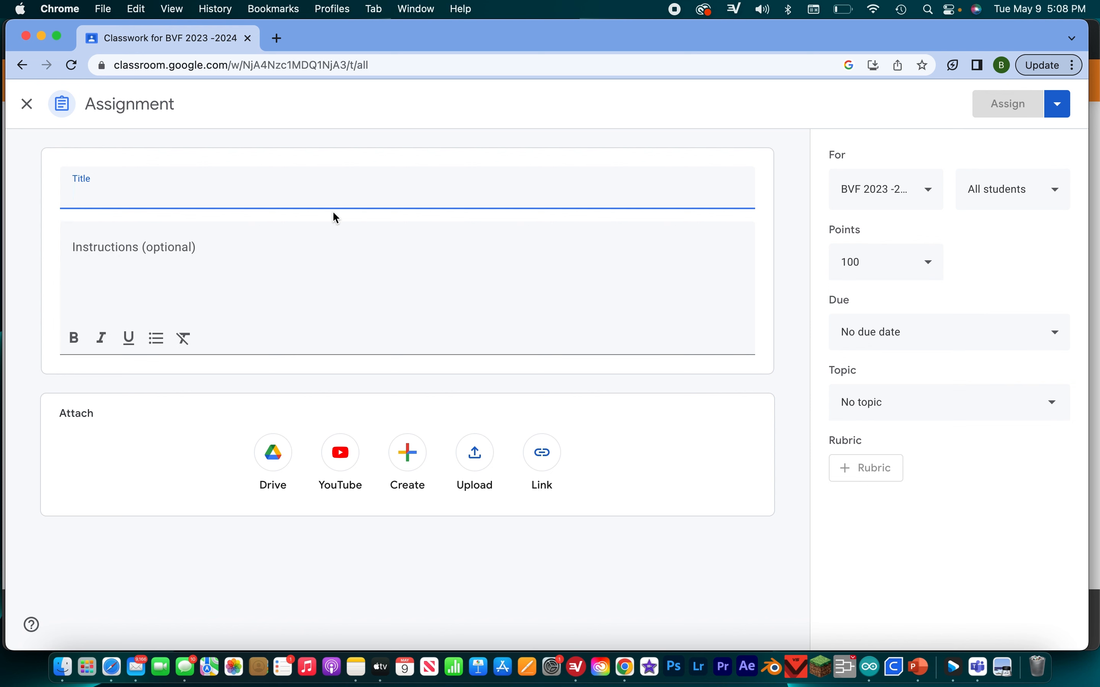
{"action": "type", "text": "Point Fo"}
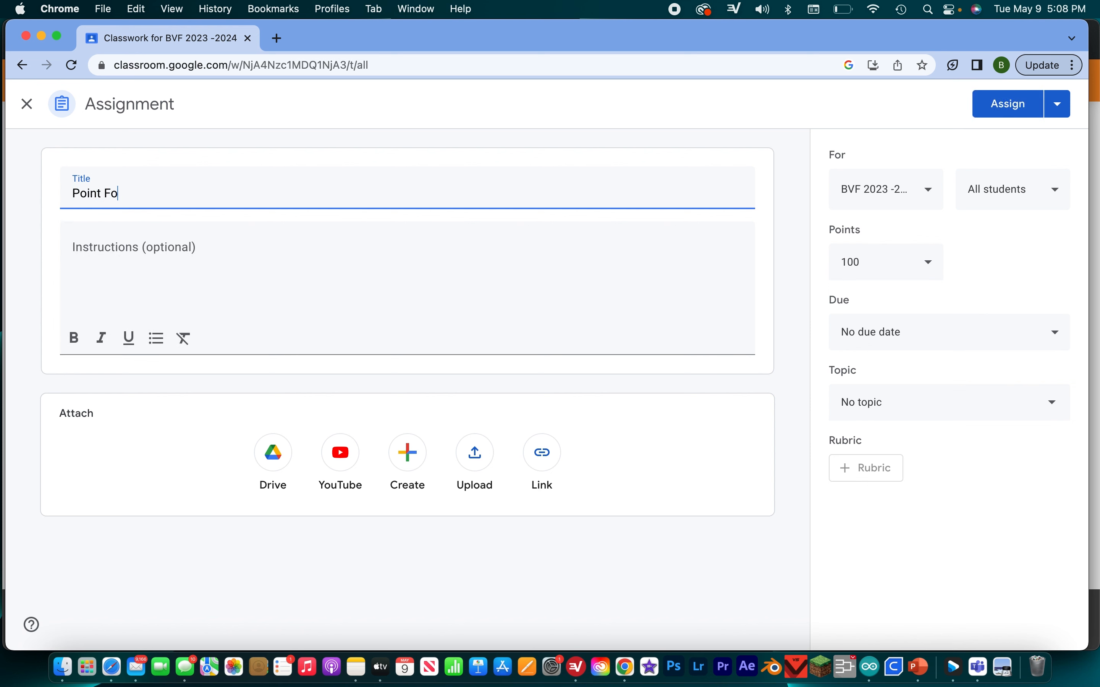
{"action": "type", "text": "rm 2023"}
{"action": "key", "text": "BackSpace"}
{"action": "type", "text": "4"}
- Extend the year in the assignment title so that it reads Point Form 2023-2024
{"action": "left_click", "coordinate": [293, 341]}
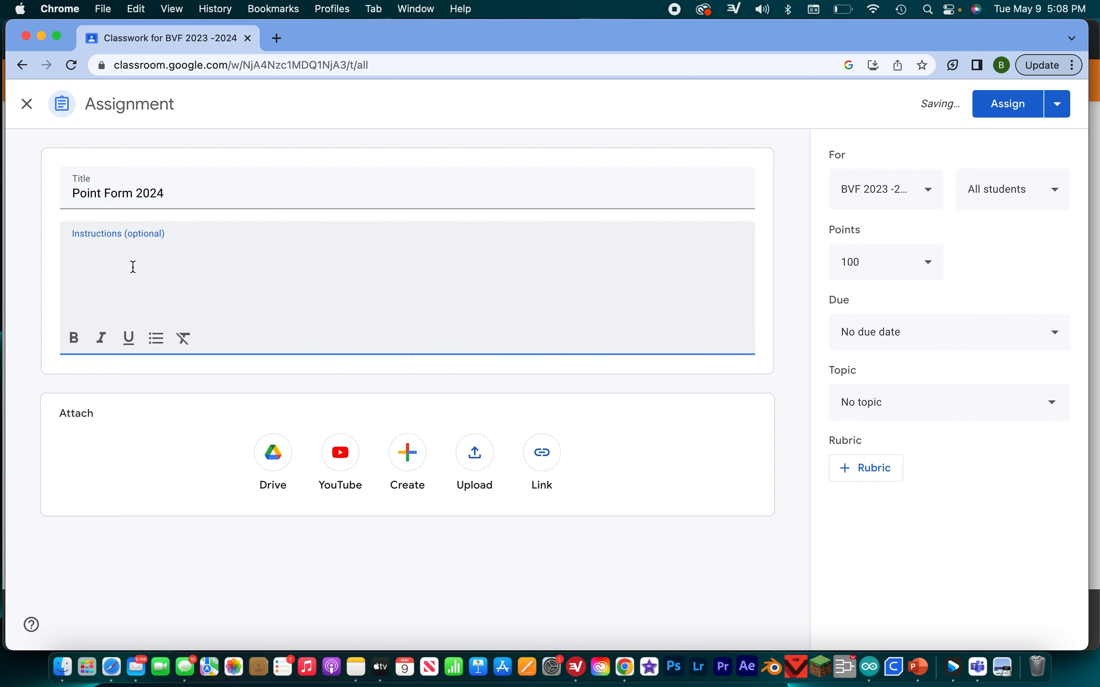
{"action": "left_click", "coordinate": [138, 193]}
{"action": "type", "text": "202"}
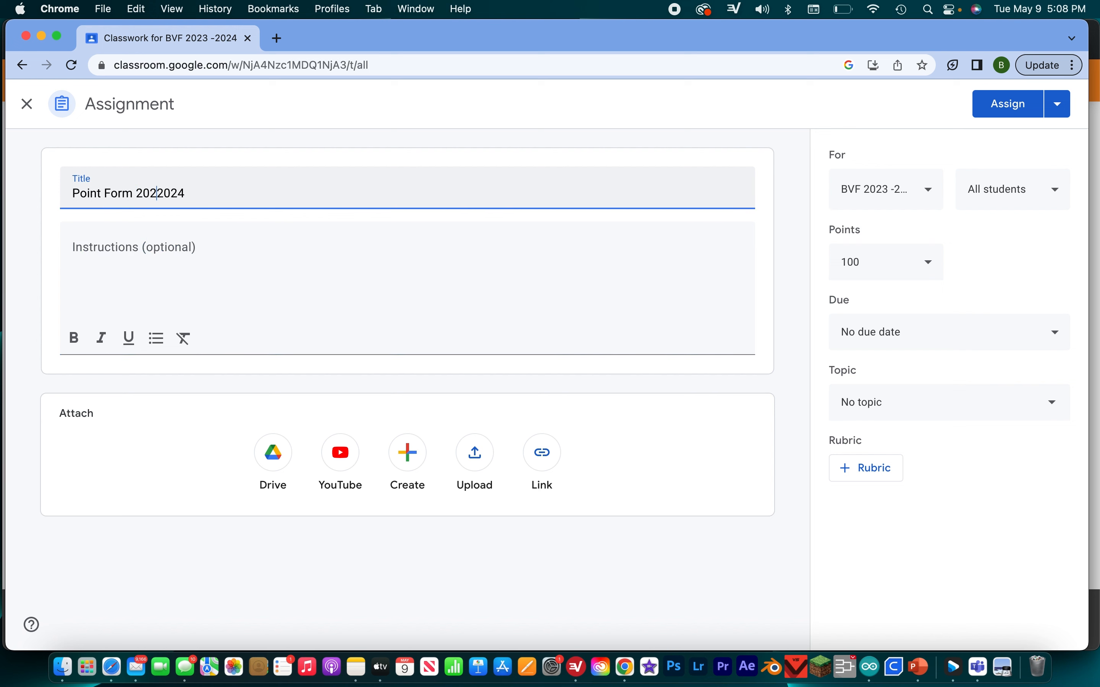
{"action": "type", "text": "3-"}
{"action": "left_click", "coordinate": [212, 251]}
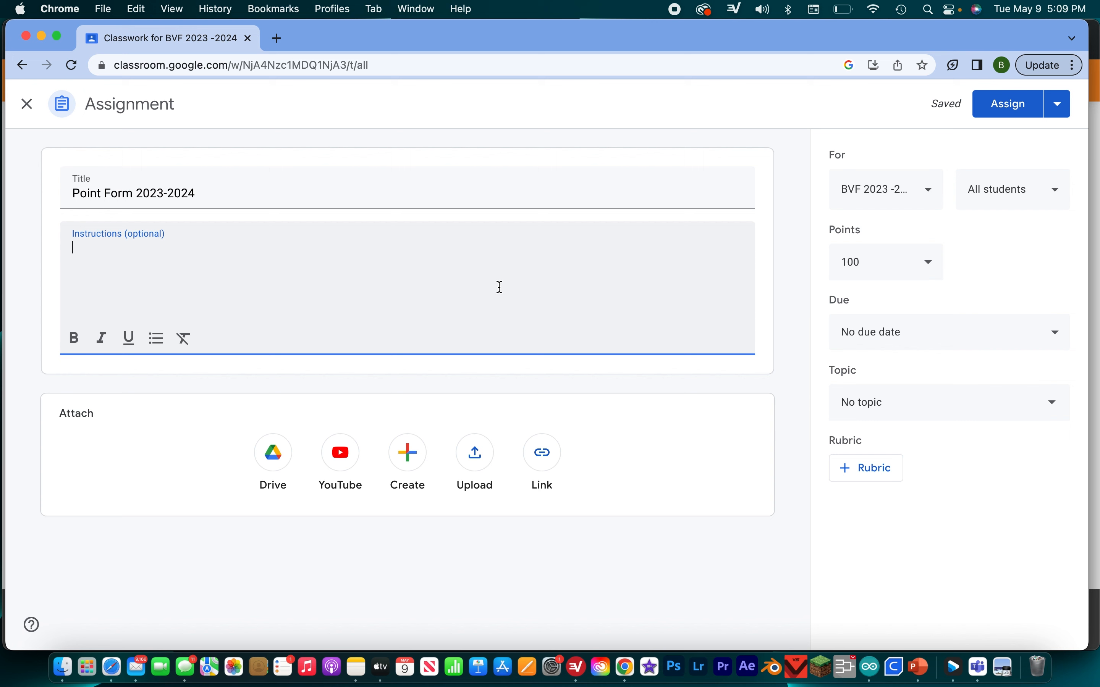
- Check which classes and students the Point Form 2023-2024 assignment can be given to
{"action": "left_click", "coordinate": [927, 189]}
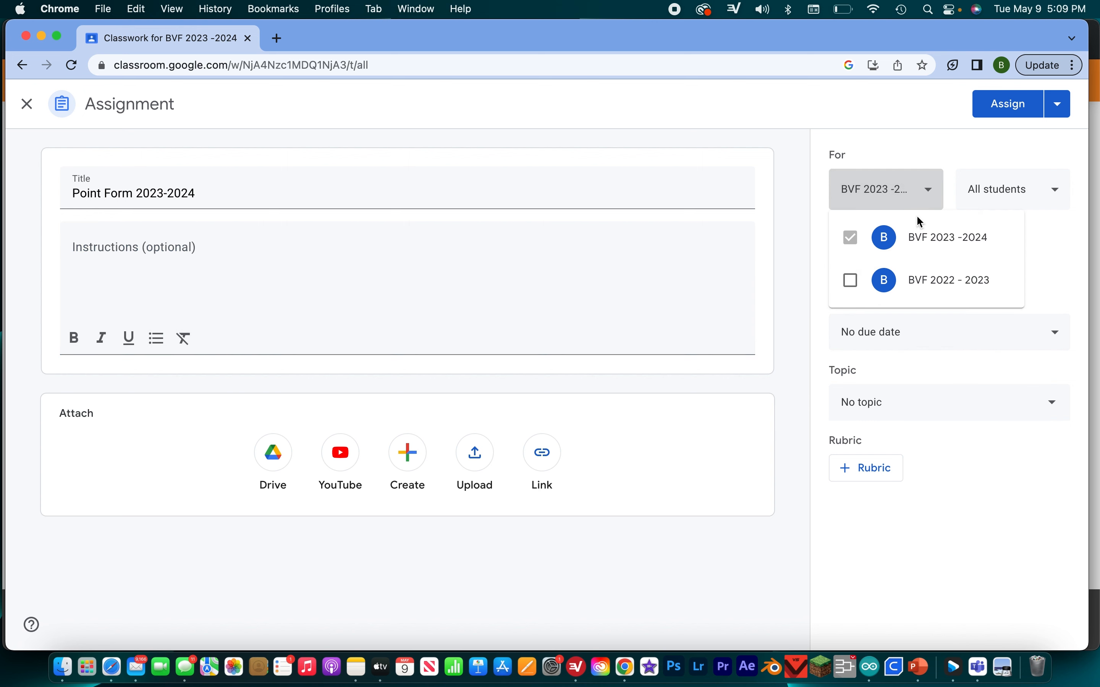
{"action": "left_click", "coordinate": [1095, 263]}
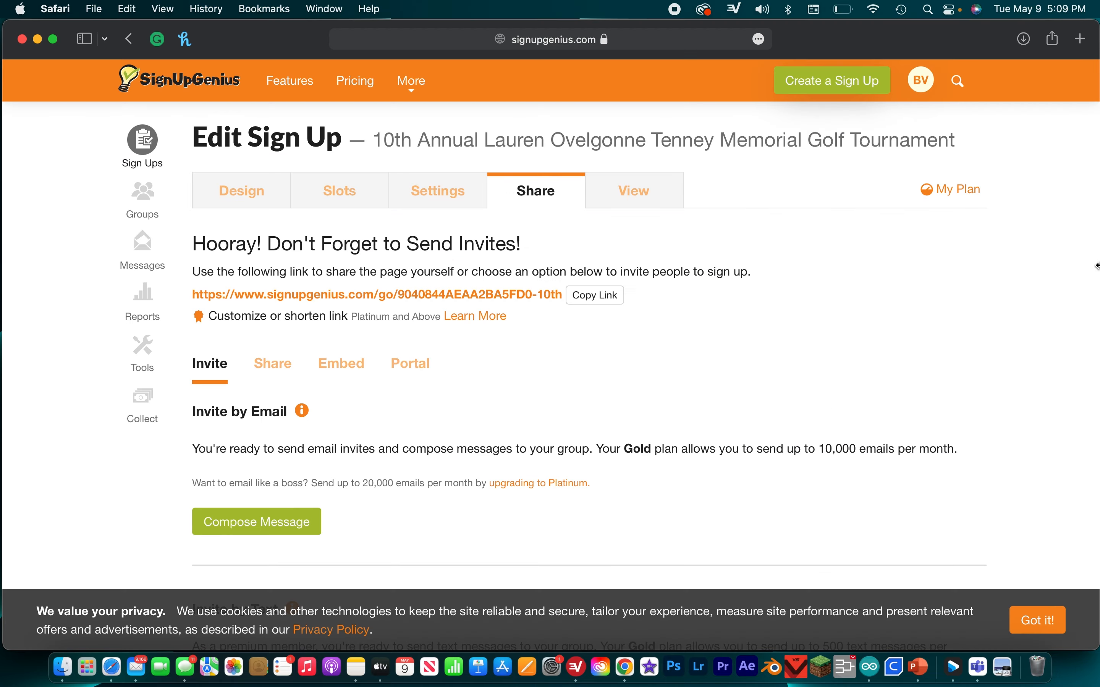
{"action": "left_click", "coordinate": [626, 669]}
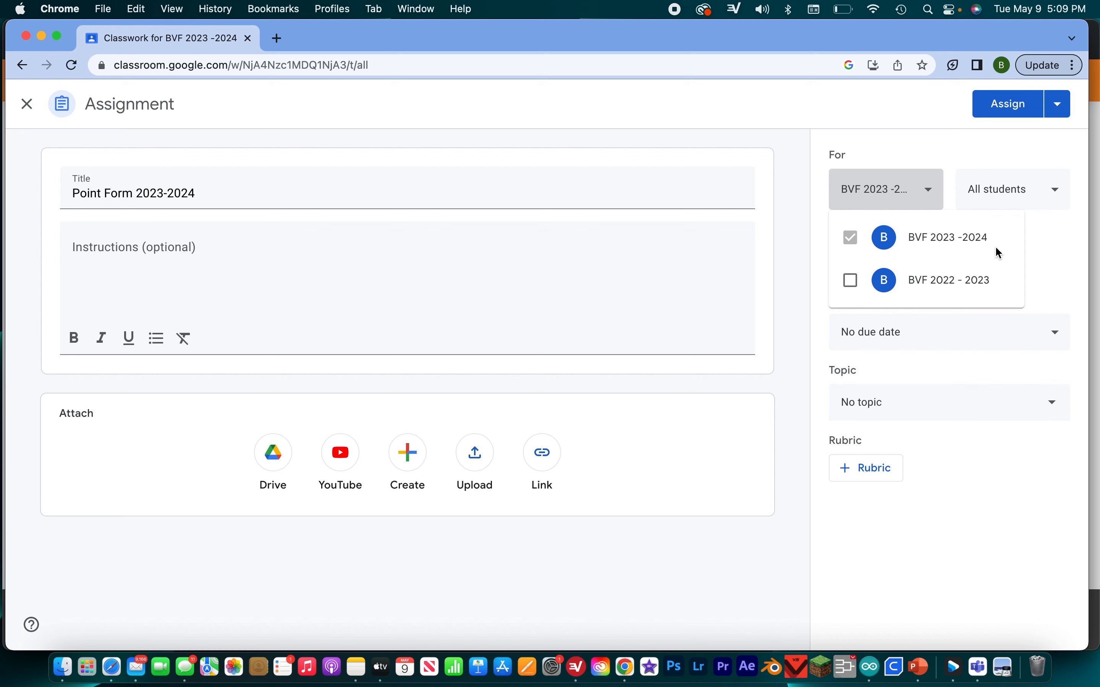
{"action": "left_click", "coordinate": [1041, 245]}
{"action": "left_click", "coordinate": [1054, 193]}
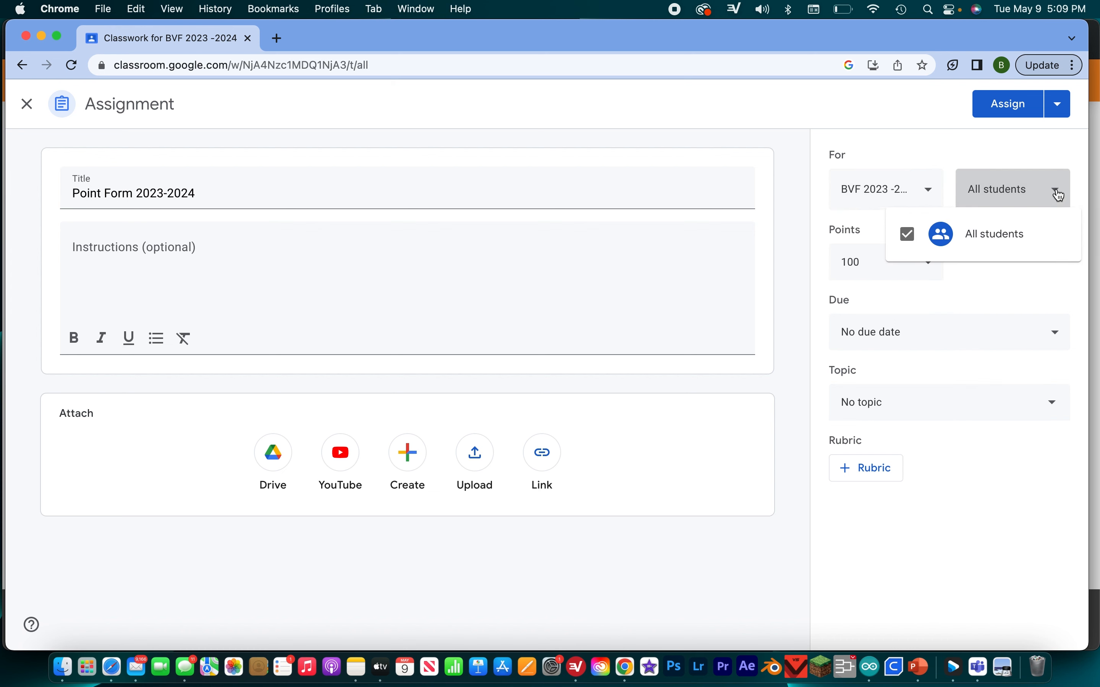
{"action": "left_click", "coordinate": [1040, 199]}
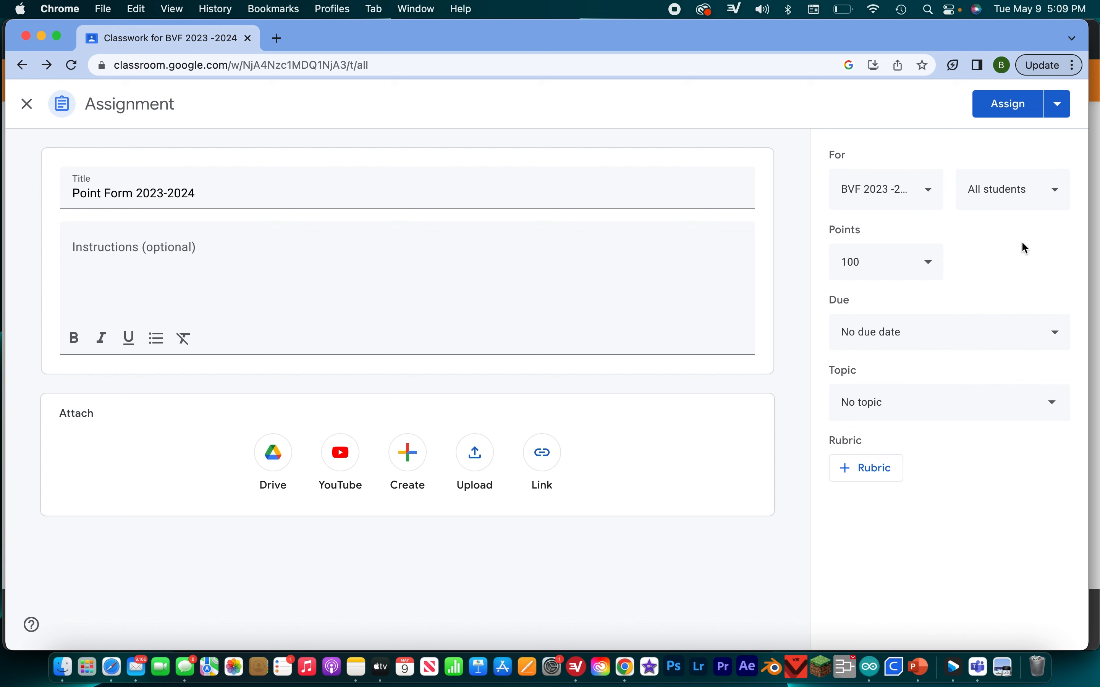
- Make the assignment ungraded and set its due date to Wednesday, May 24
{"action": "left_click", "coordinate": [936, 261]}
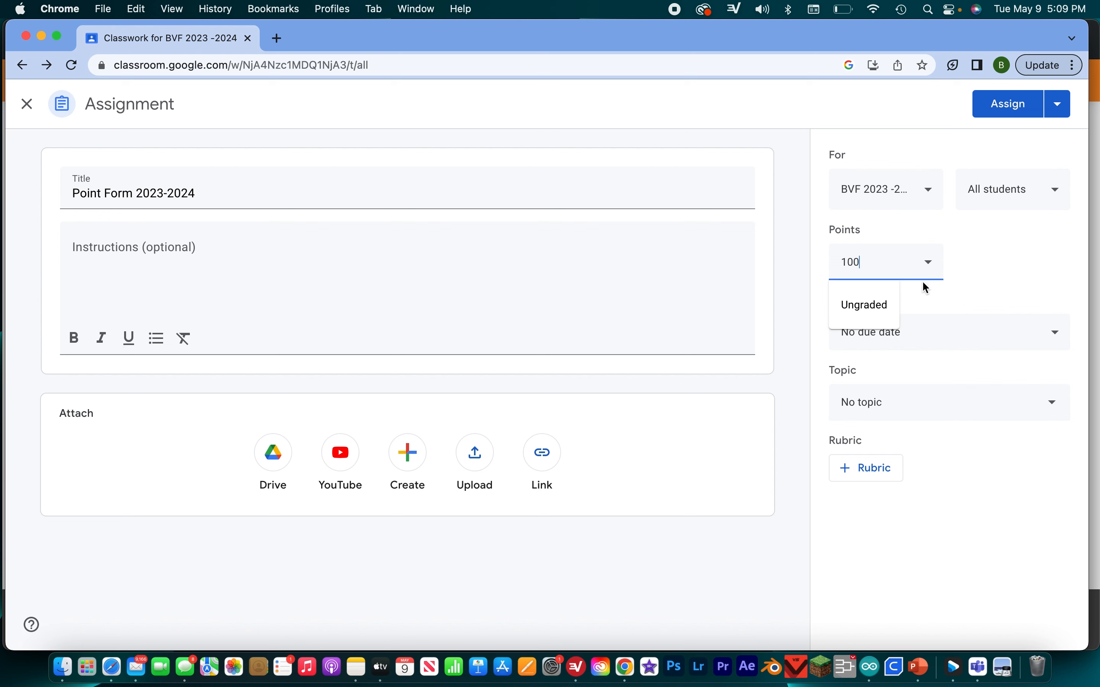
{"action": "left_click", "coordinate": [876, 324]}
{"action": "left_click", "coordinate": [884, 337]}
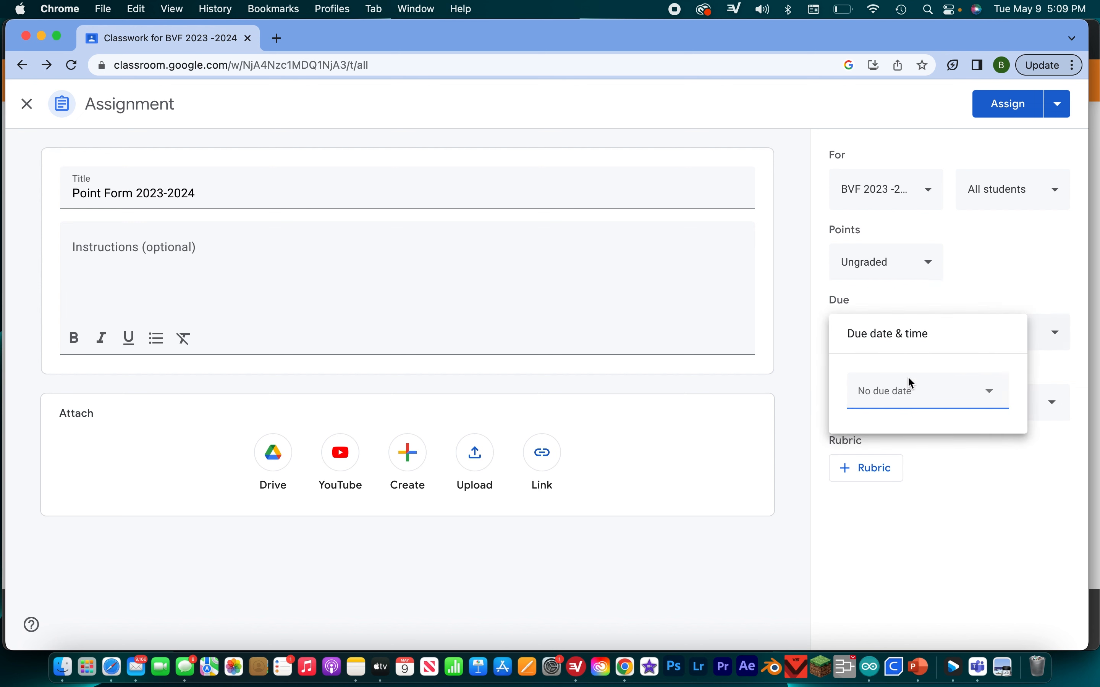
{"action": "left_click", "coordinate": [922, 397]}
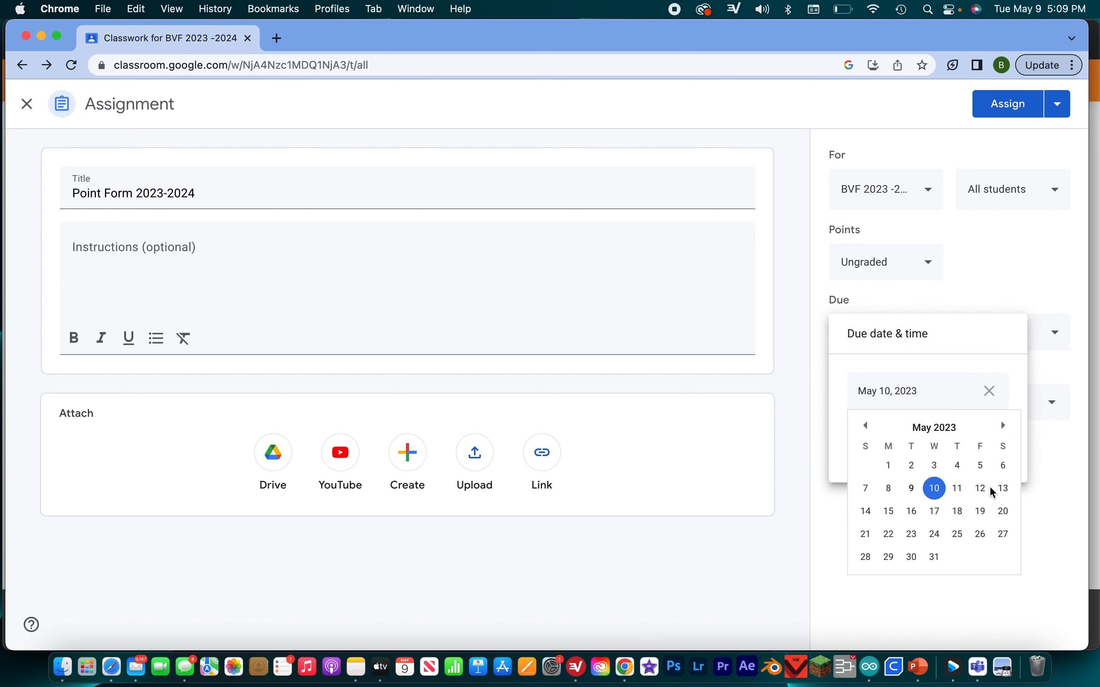
{"action": "left_click", "coordinate": [937, 535]}
{"action": "left_click", "coordinate": [957, 459]}
{"action": "left_click", "coordinate": [952, 554]}
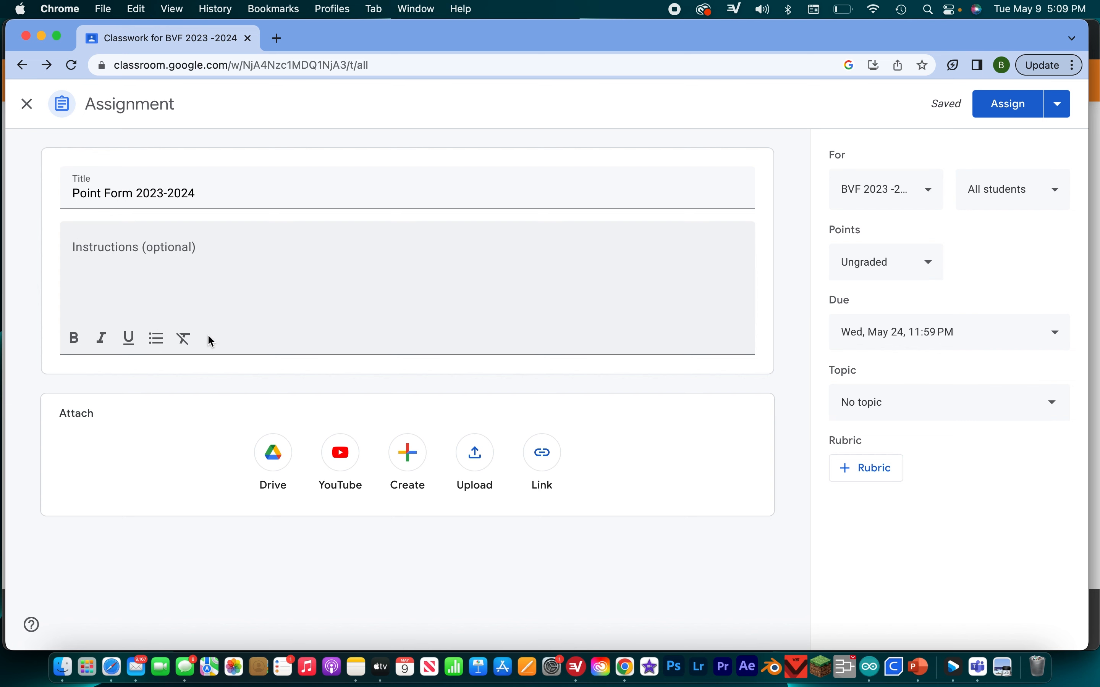
{"action": "left_click", "coordinate": [412, 455]}
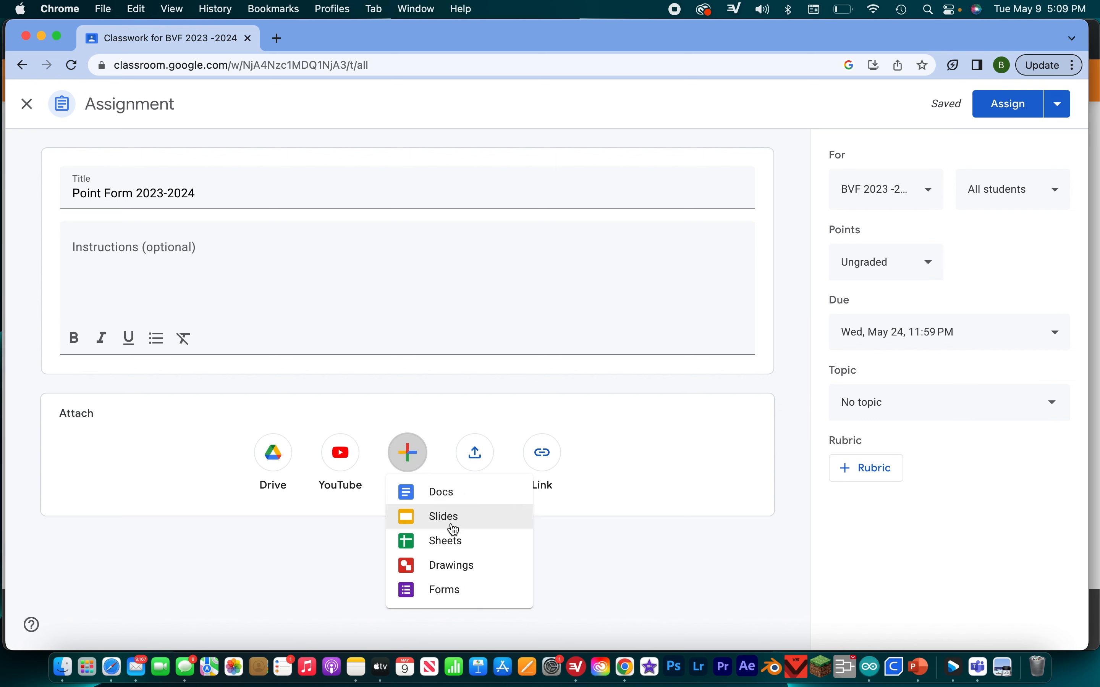
{"action": "left_click", "coordinate": [449, 542]}
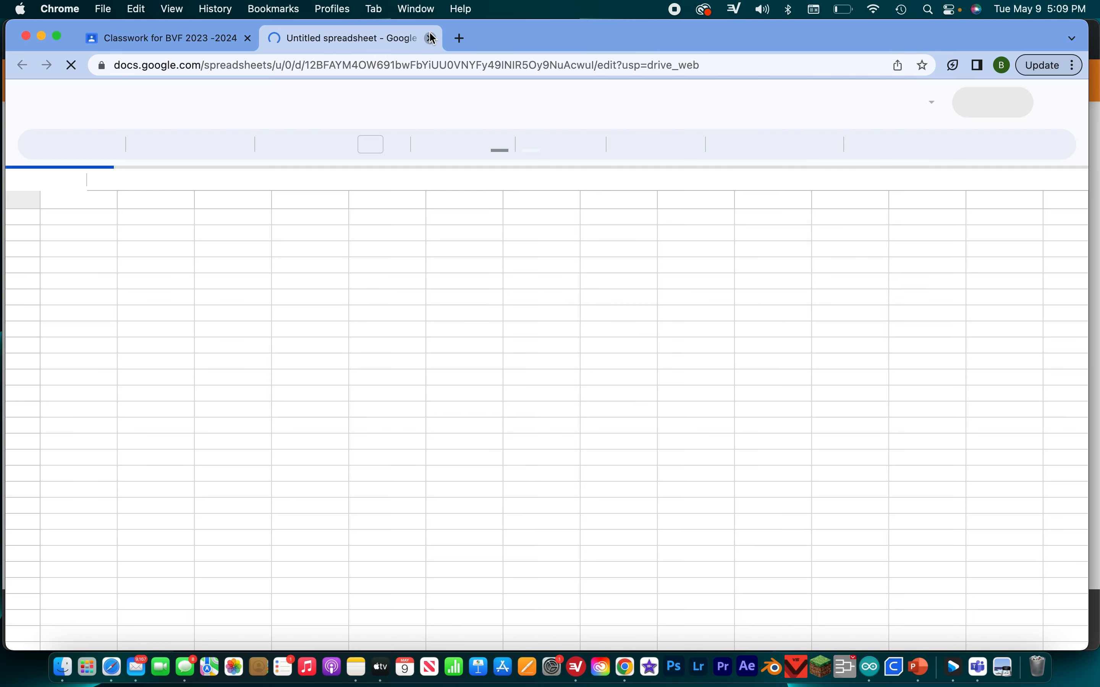
{"action": "left_click", "coordinate": [430, 38]}
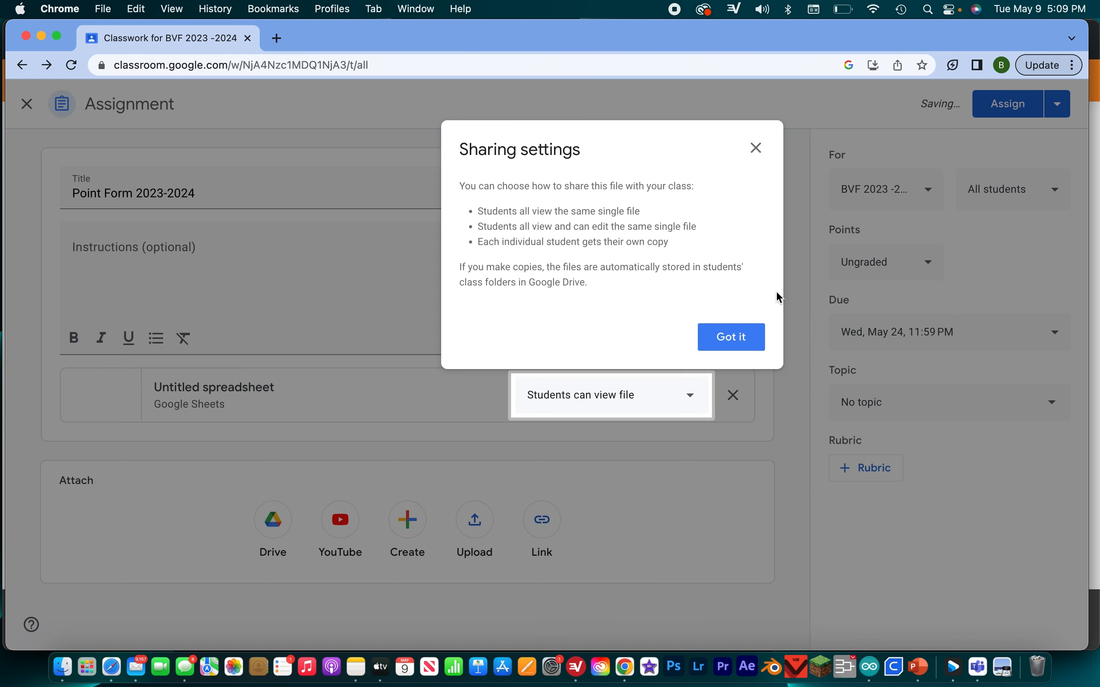
{"action": "left_click", "coordinate": [738, 336]}
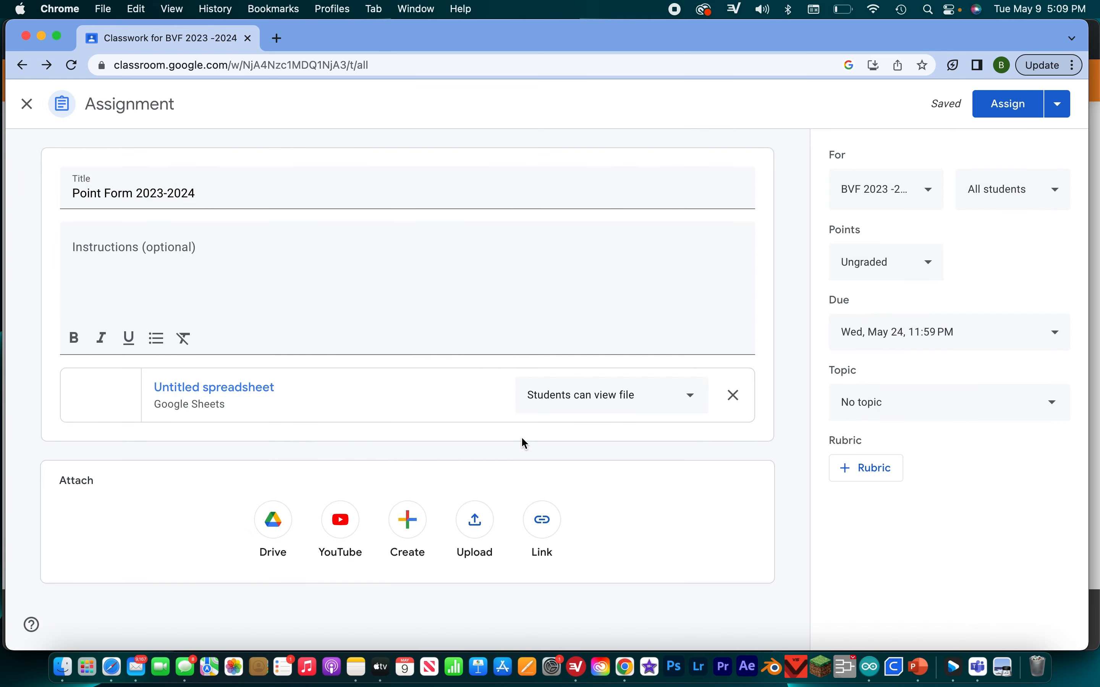
{"action": "left_click", "coordinate": [733, 395]}
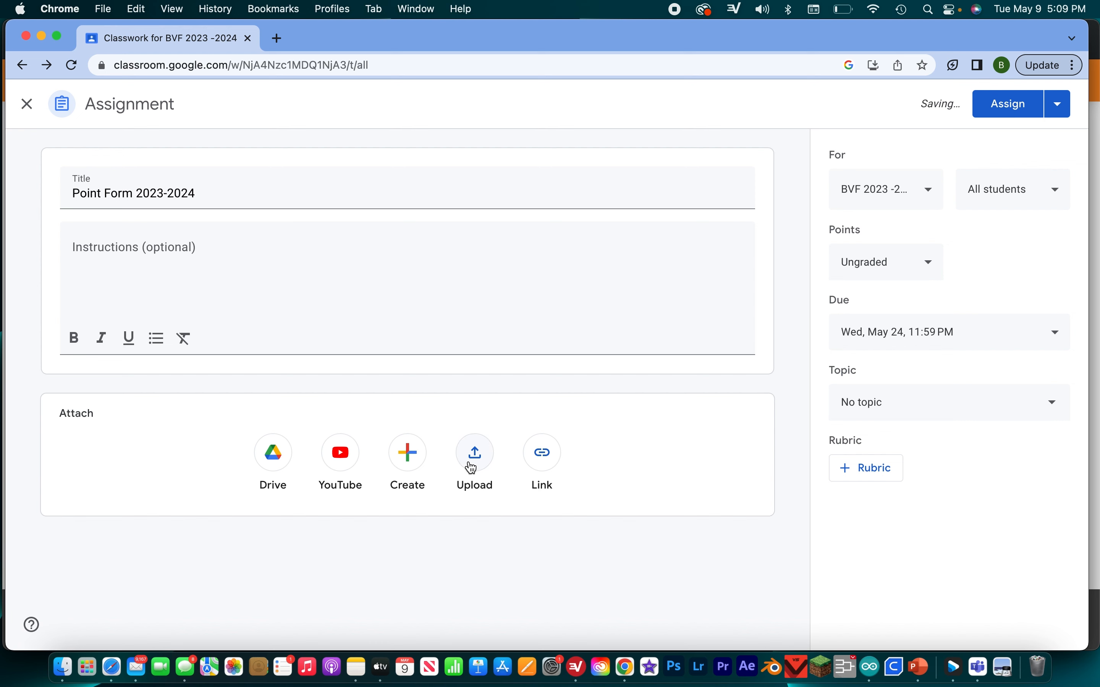
- Attach the BVF Point Form spreadsheet from Drive and have a copy made for each student
{"action": "left_click", "coordinate": [483, 463]}
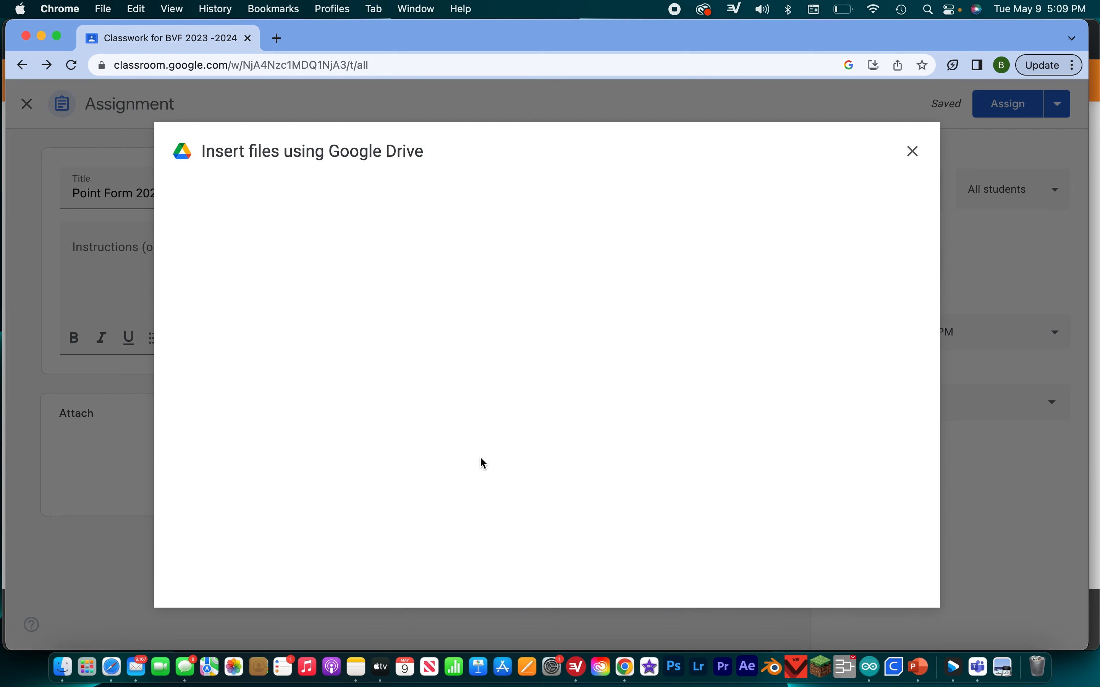
{"action": "left_click", "coordinate": [192, 202]}
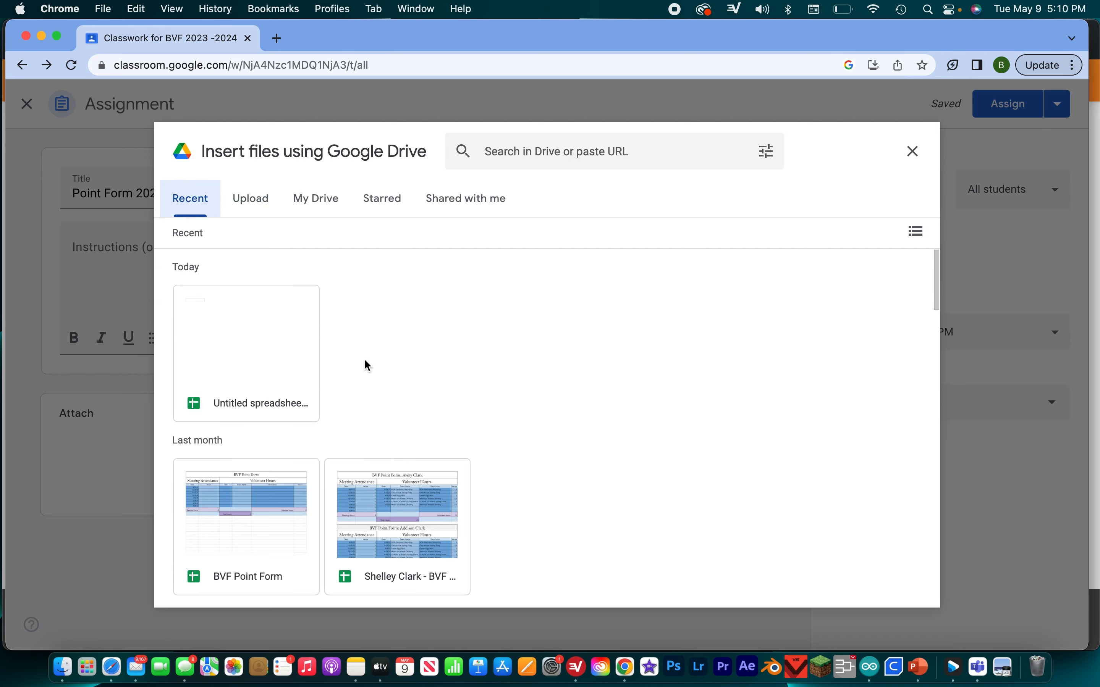
{"action": "left_click", "coordinate": [251, 542]}
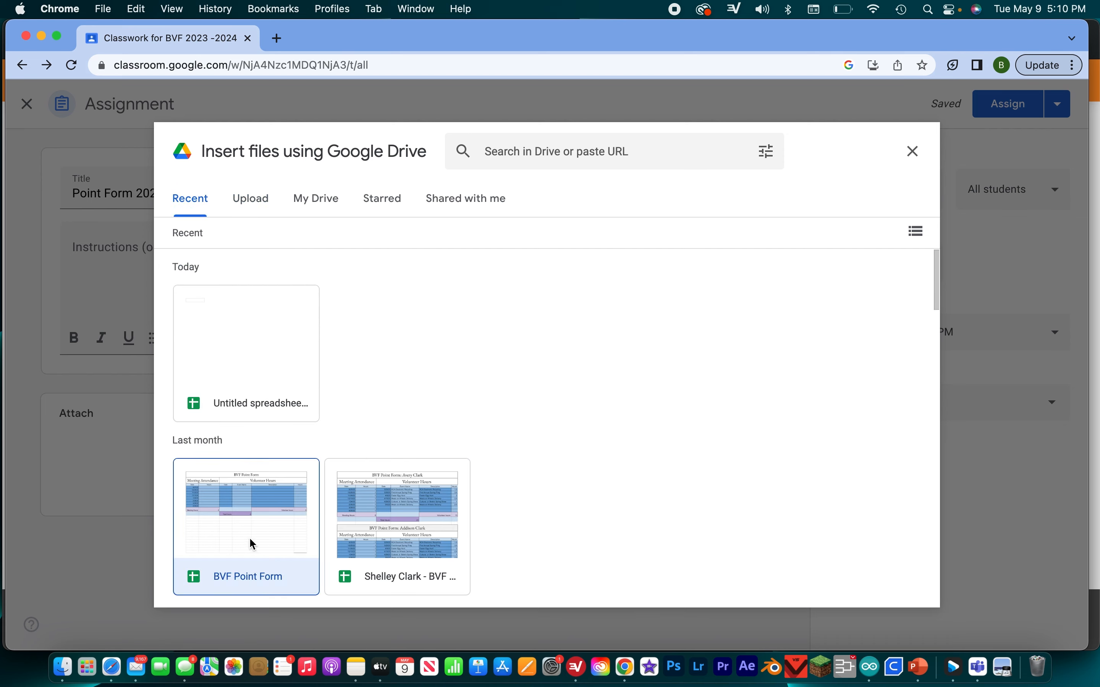
{"action": "left_click", "coordinate": [903, 585]}
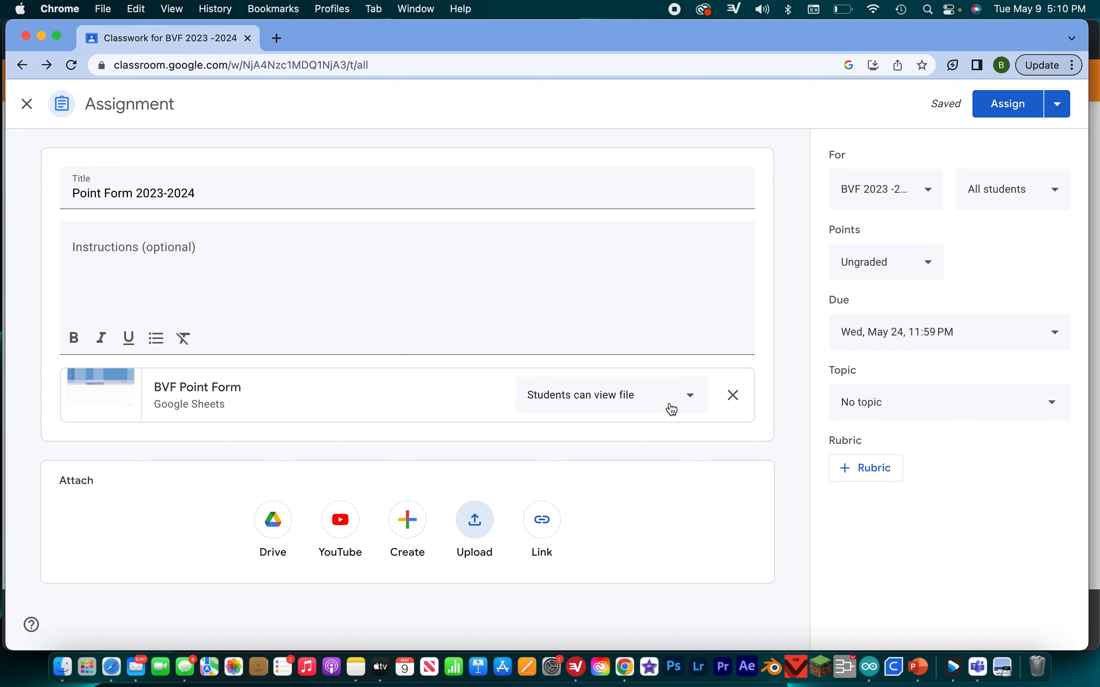
{"action": "left_click", "coordinate": [674, 410]}
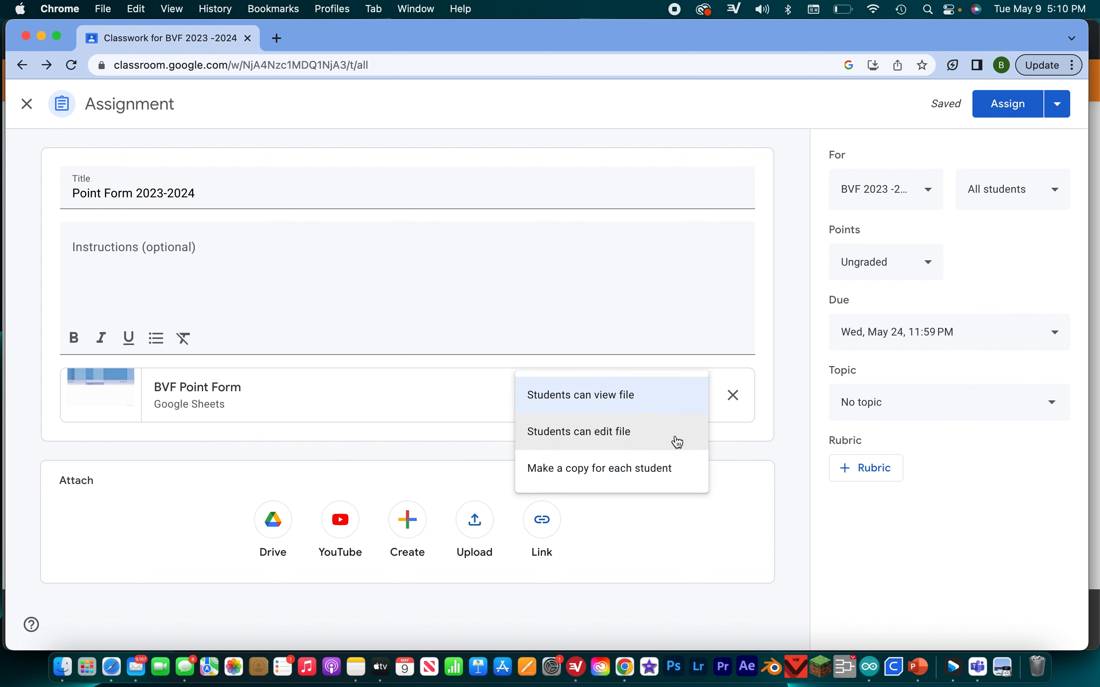
{"action": "left_click", "coordinate": [676, 475]}
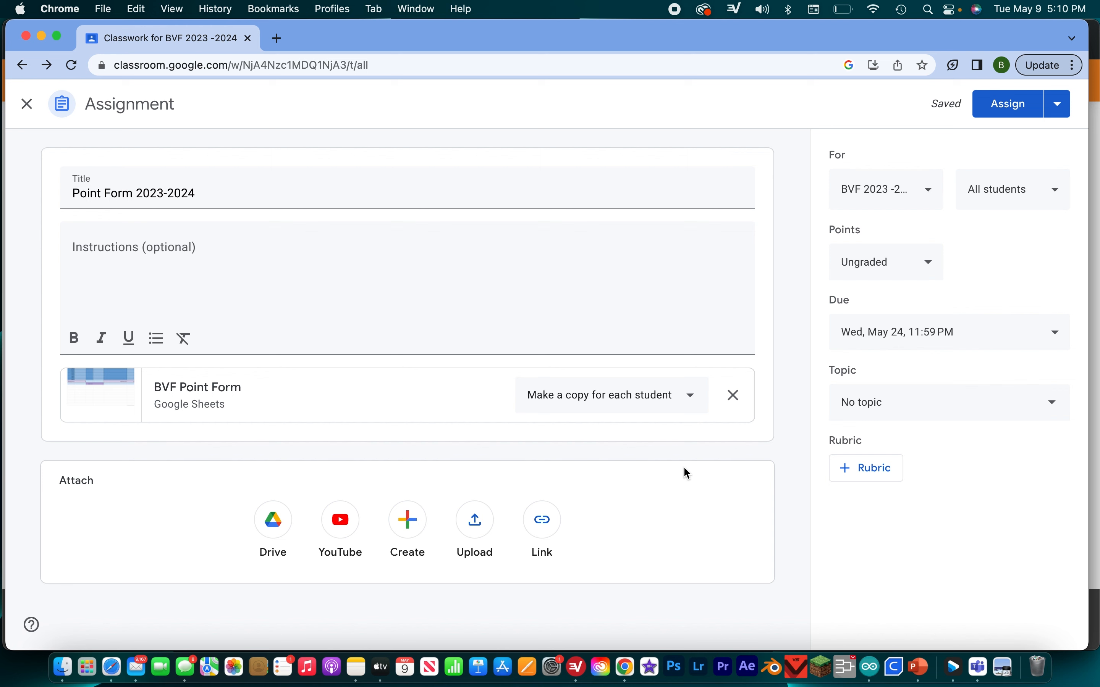
- Open the attached BVF Point Form and enter 1 hour for each of the first five meeting dates, B4 to B8
{"action": "left_click", "coordinate": [452, 395]}
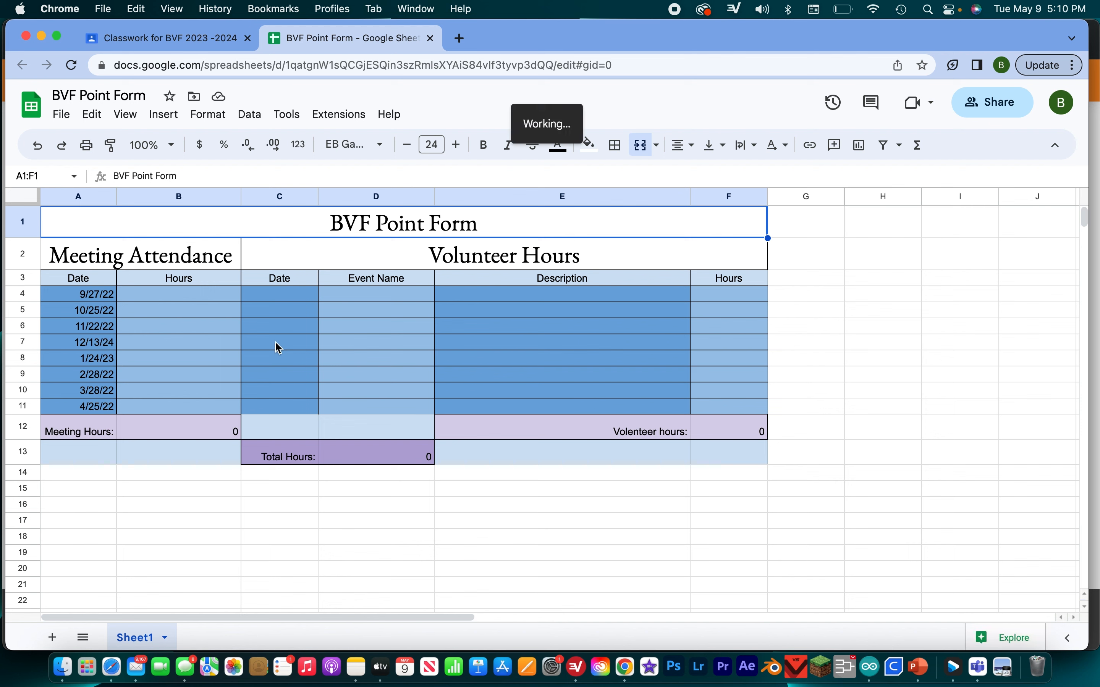
{"action": "left_click", "coordinate": [205, 301]}
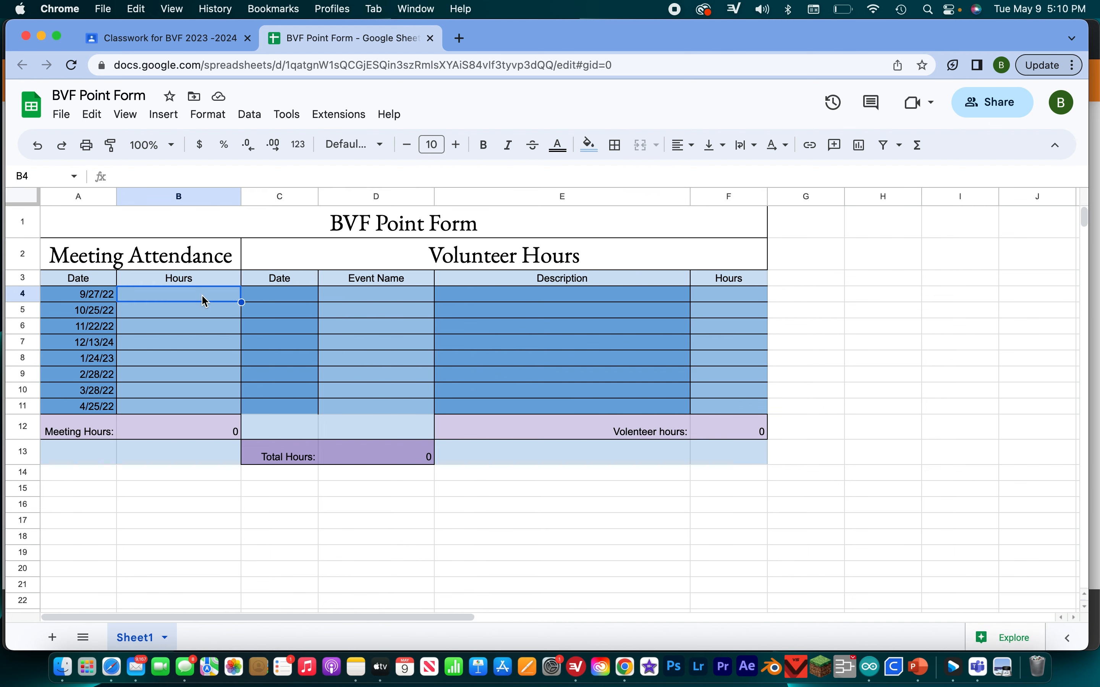
{"action": "type", "text": "1"}
{"action": "key", "text": "Return"}
{"action": "type", "text": "1"}
{"action": "key", "text": "Return"}
{"action": "type", "text": "1"}
{"action": "key", "text": "Return"}
{"action": "type", "text": "1"}
{"action": "key", "text": "Return"}
{"action": "type", "text": "1"}
{"action": "key", "text": "Return"}
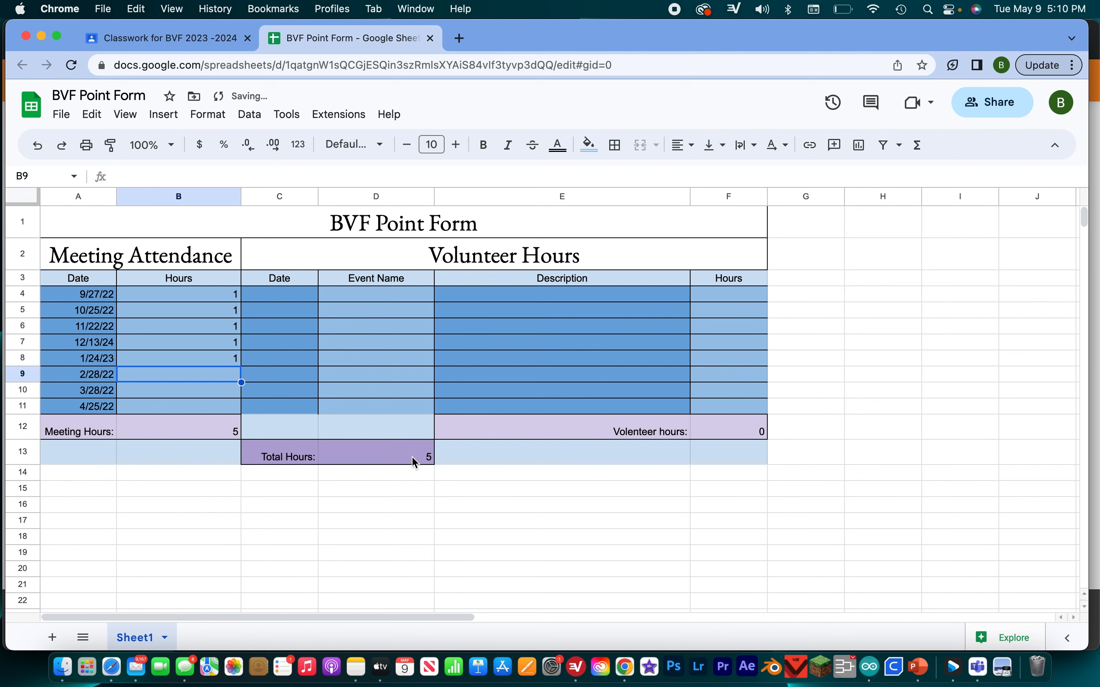
- Enter volunteer hours of 10, 5 and 8 in cells F4 to F6 of the point form
{"action": "left_click", "coordinate": [714, 296]}
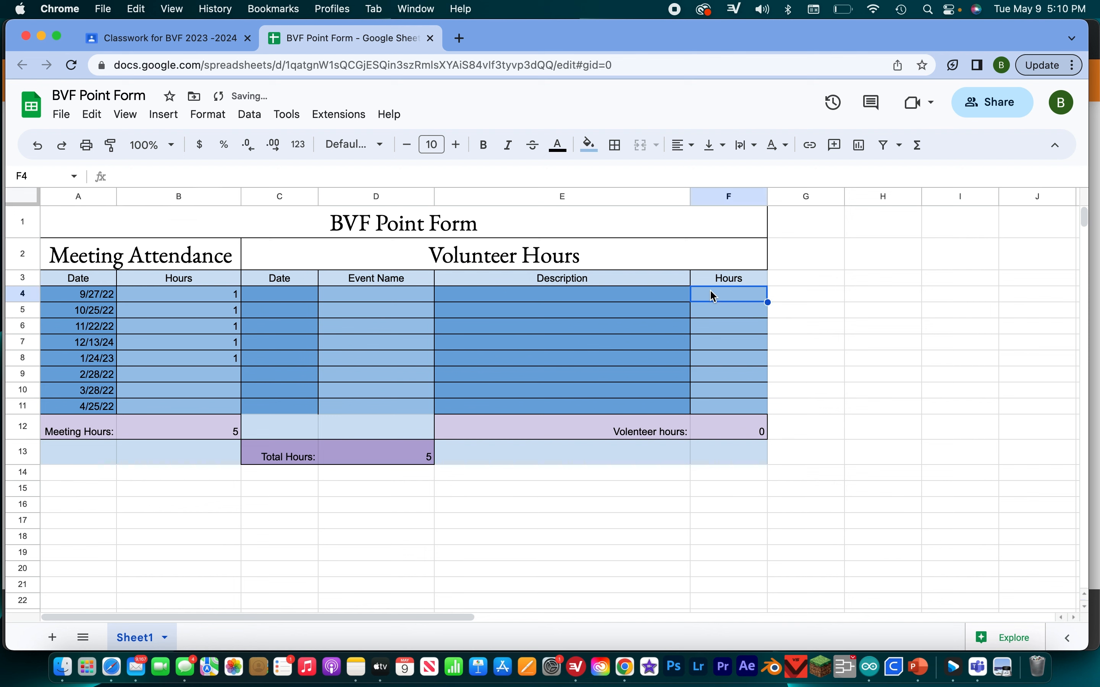
{"action": "type", "text": "10"}
{"action": "key", "text": "Return"}
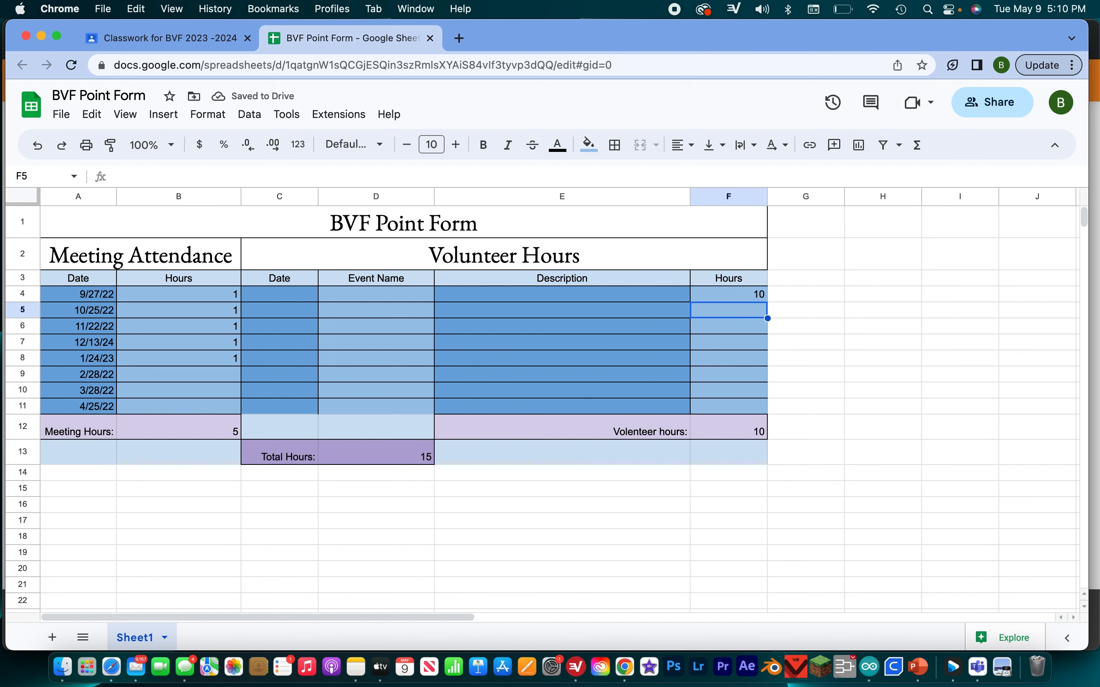
{"action": "type", "text": "5"}
{"action": "key", "text": "Return"}
{"action": "type", "text": "8"}
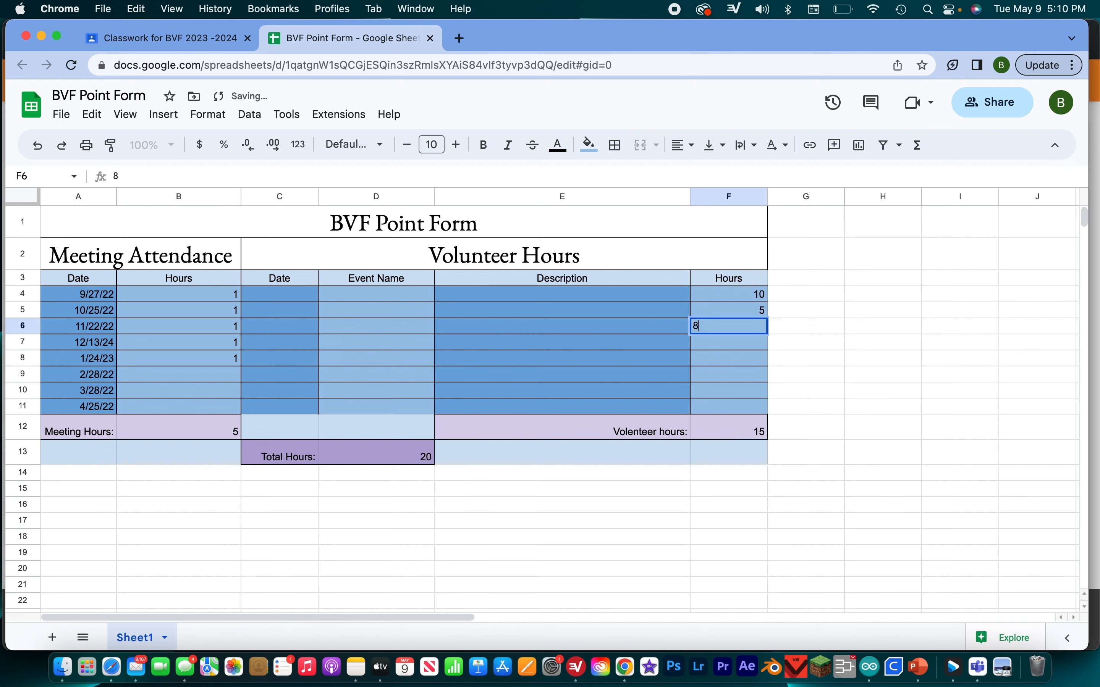
{"action": "key", "text": "Return"}
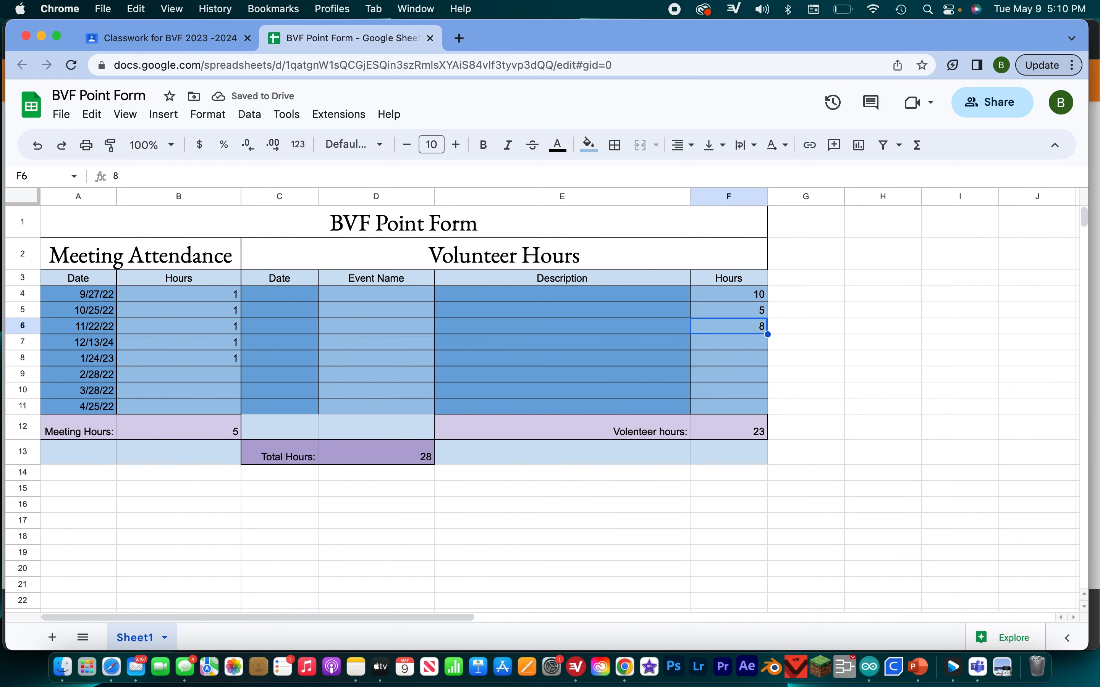
- Return to the assignment and add the instructions "Make sure you turn this in here"
{"action": "left_click", "coordinate": [135, 36]}
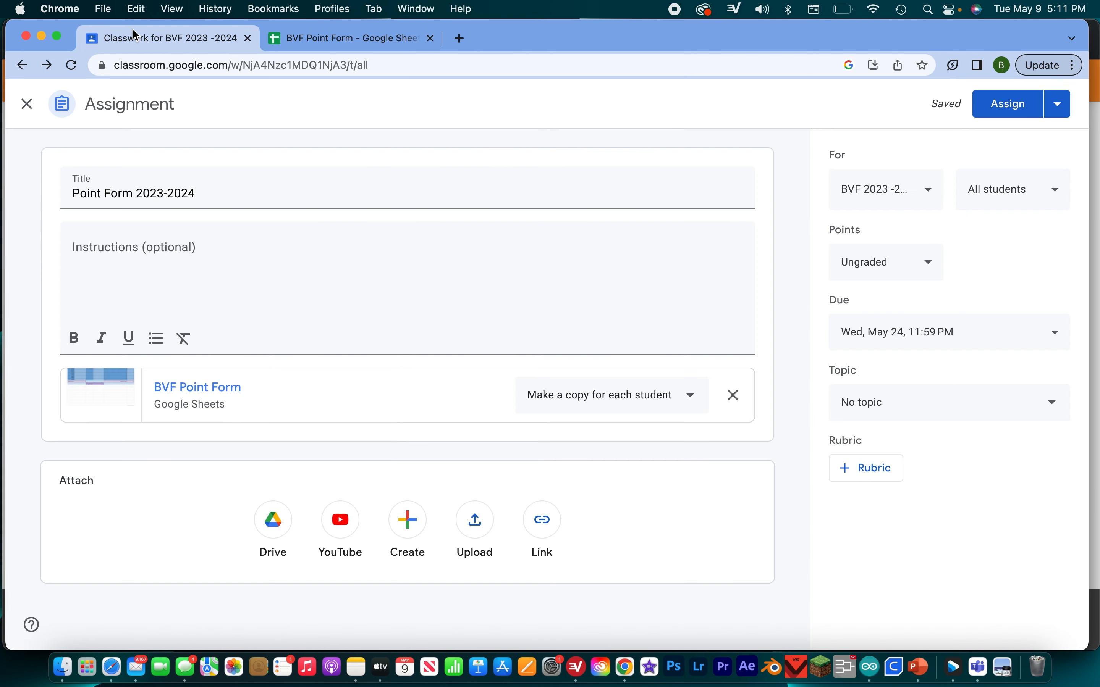
{"action": "left_click", "coordinate": [184, 252]}
{"action": "type", "text": "M"}
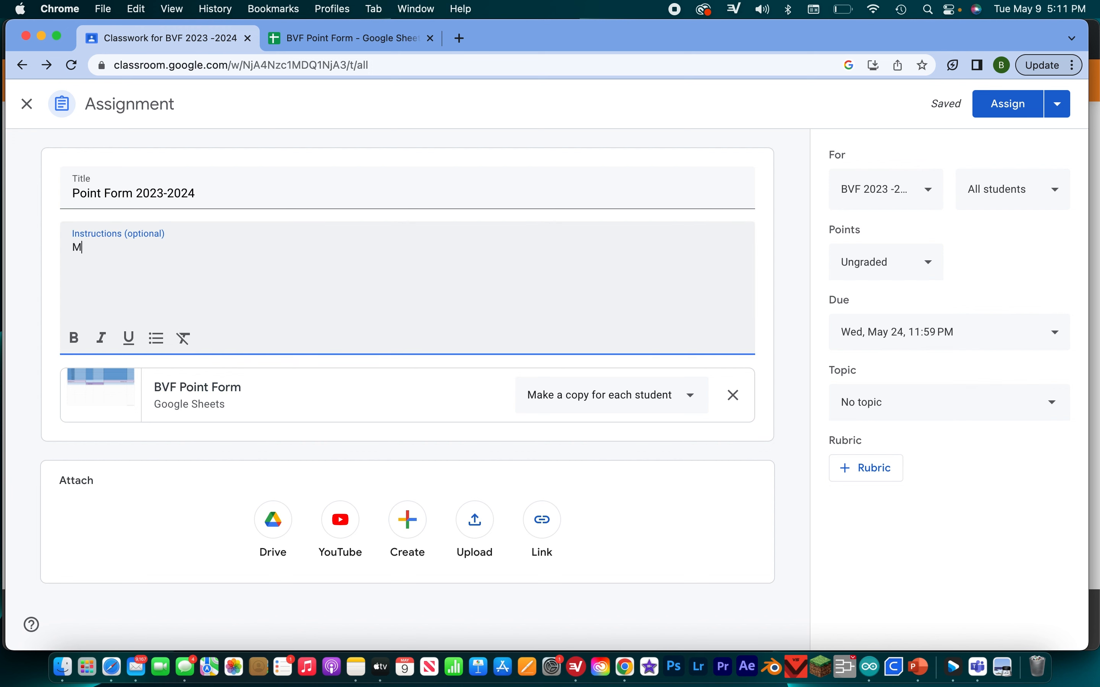
{"action": "type", "text": "ake sure you turn this in here"}
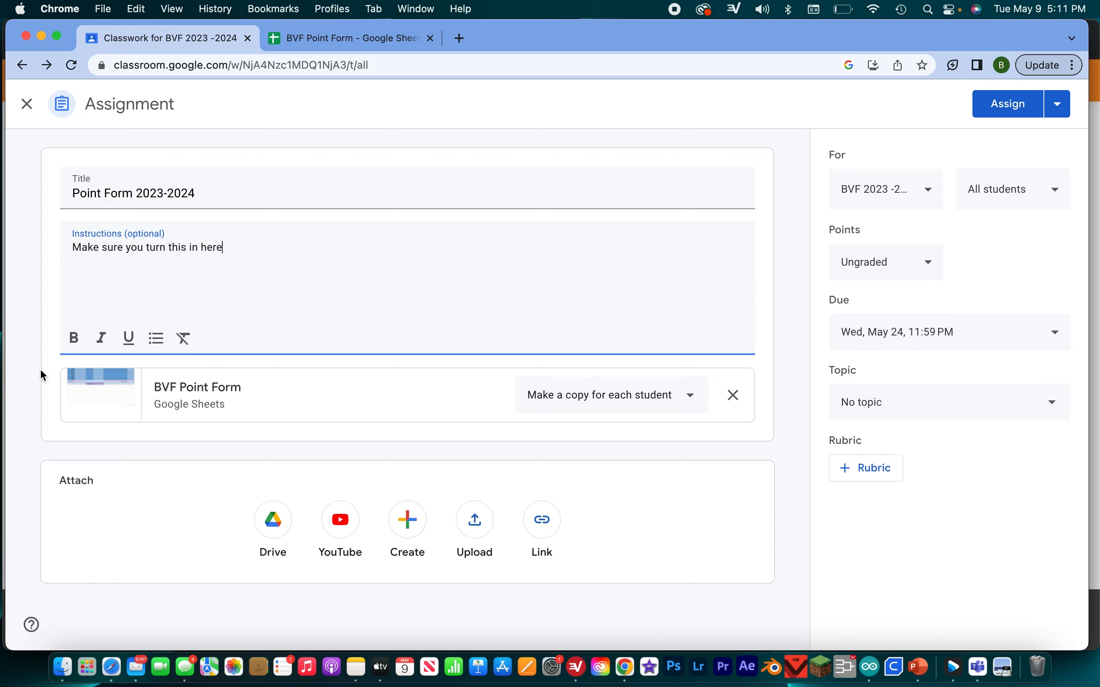
- Format the whole instruction text as bold, italic and underlined
{"action": "left_click_drag", "start_coordinate": [312, 245], "coordinate": [51, 238]}
{"action": "left_click", "coordinate": [75, 337]}
{"action": "left_click", "coordinate": [113, 346]}
{"action": "left_click", "coordinate": [130, 339]}
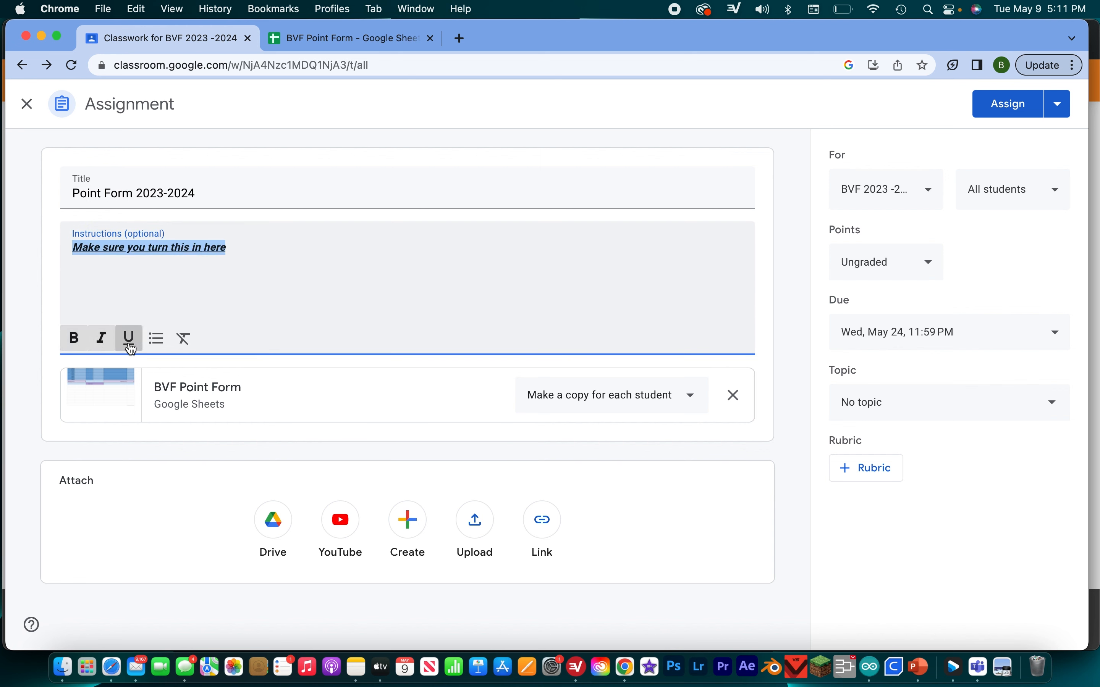
{"action": "left_click", "coordinate": [279, 292]}
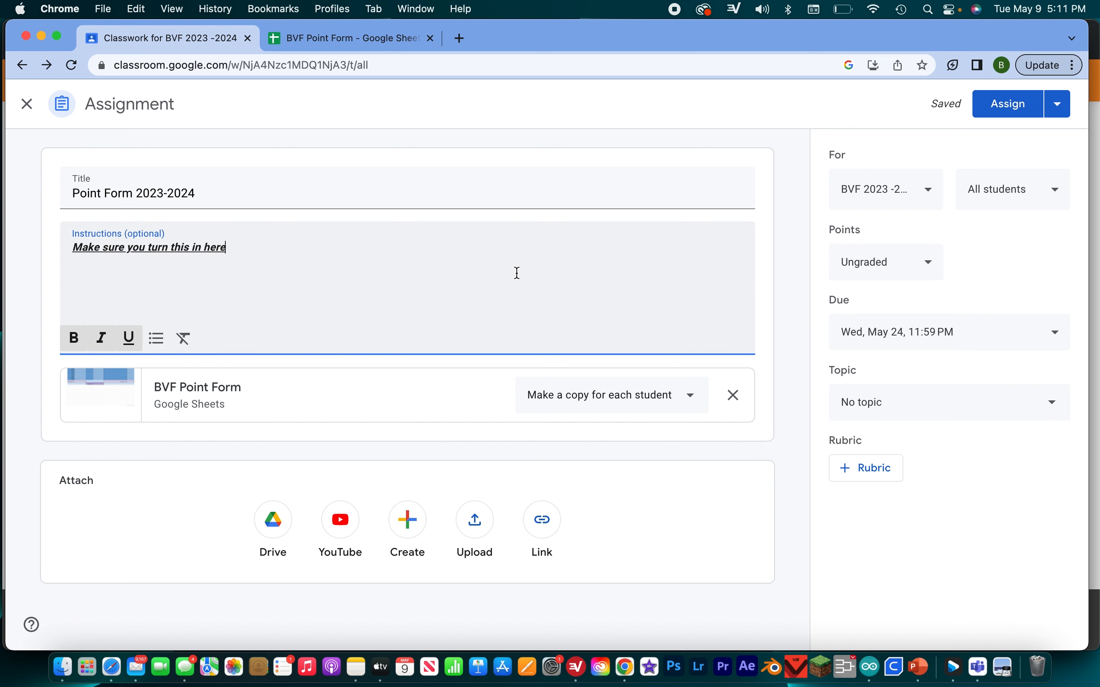
- Assign Point Form 2023-2024 to the class and edit the posted assignment to file it under the topic Point Forms
{"action": "left_click", "coordinate": [1000, 114]}
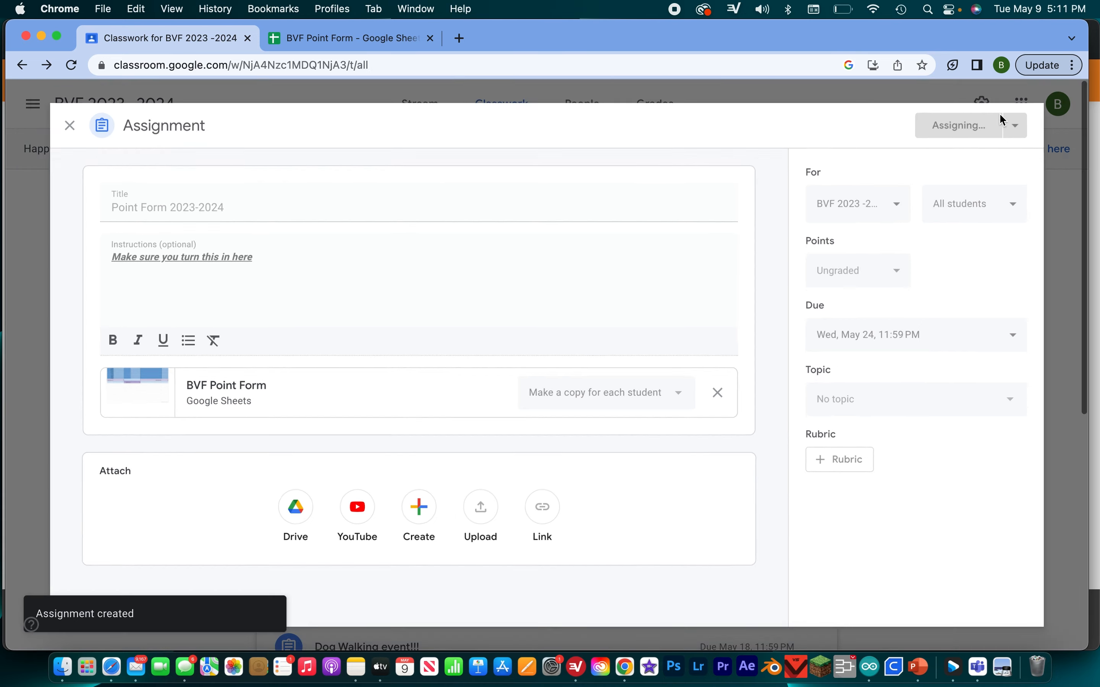
{"action": "left_click", "coordinate": [944, 149]}
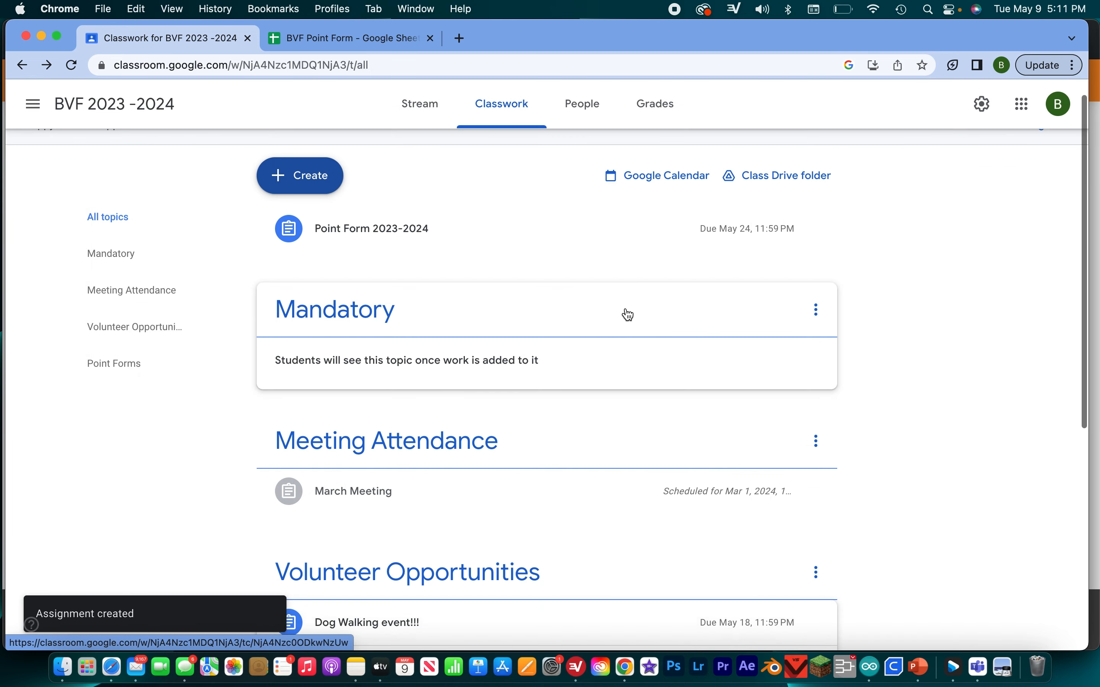
{"action": "left_click", "coordinate": [503, 230]}
{"action": "left_click", "coordinate": [816, 215]}
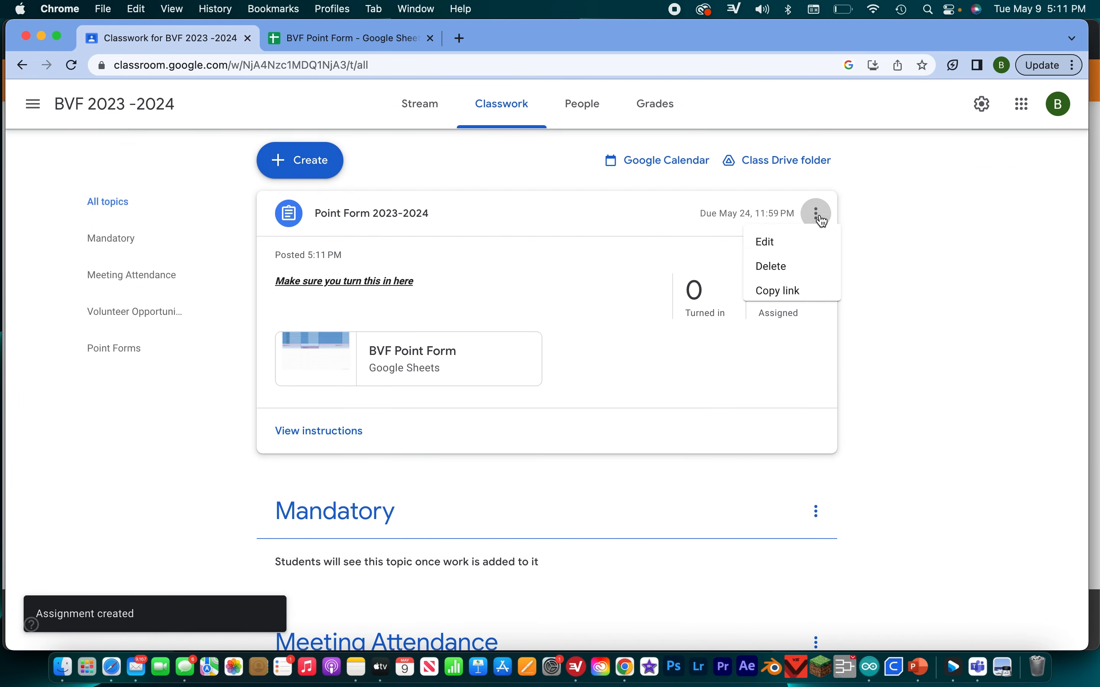
{"action": "left_click", "coordinate": [811, 246]}
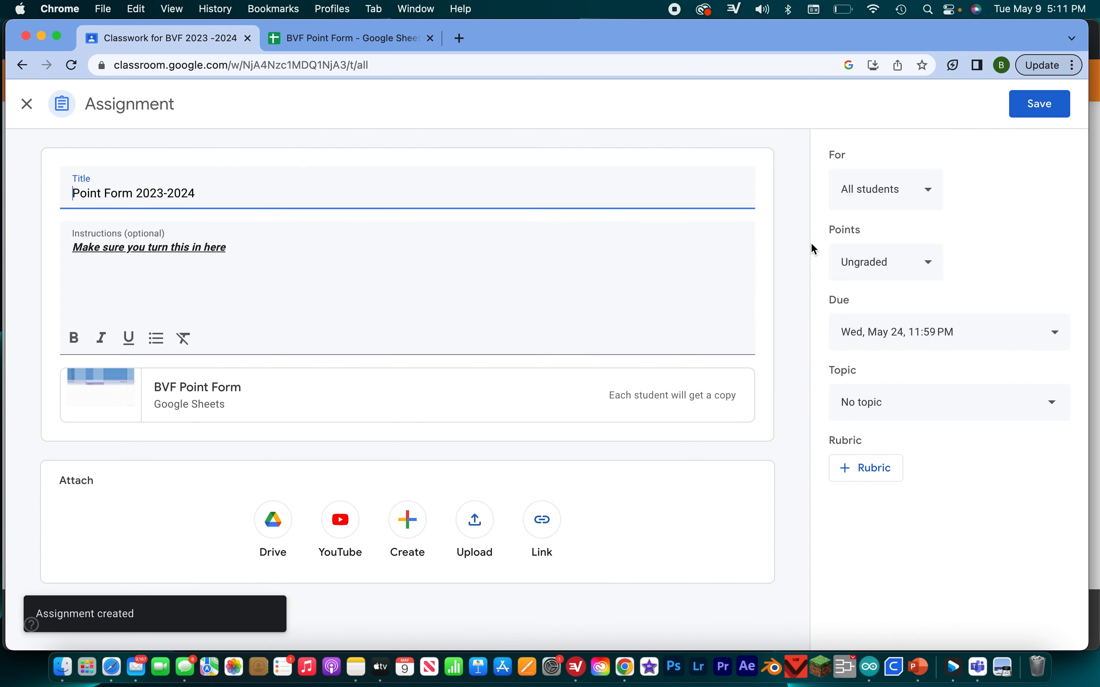
{"action": "left_click", "coordinate": [900, 405]}
{"action": "left_click", "coordinate": [923, 334]}
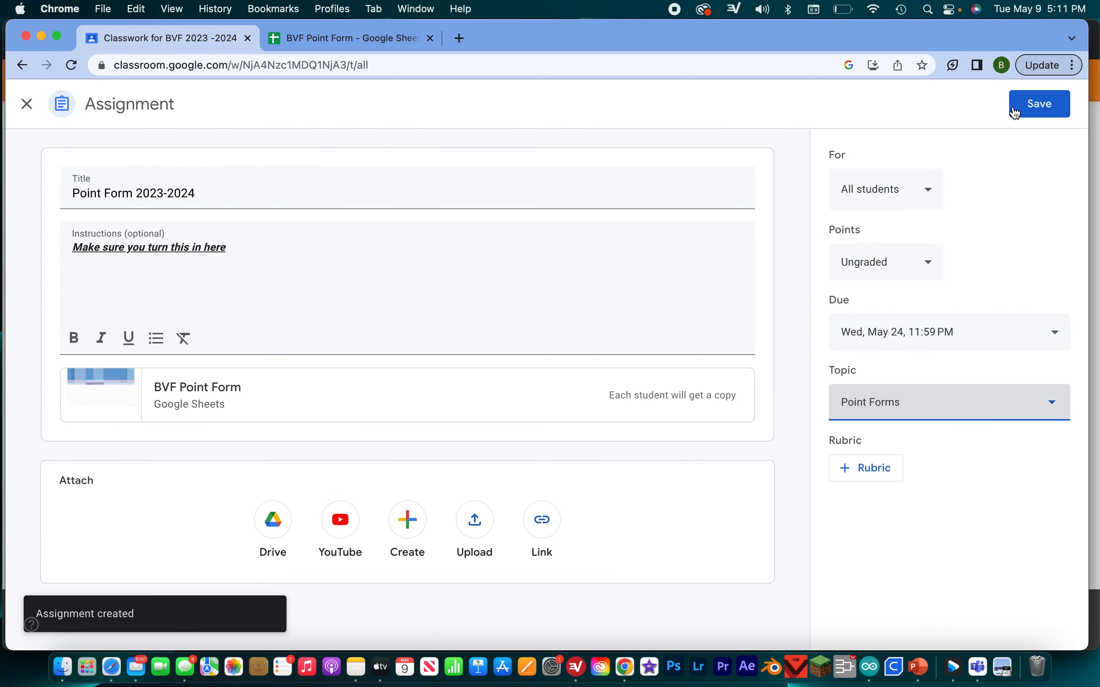
{"action": "left_click", "coordinate": [1026, 108]}
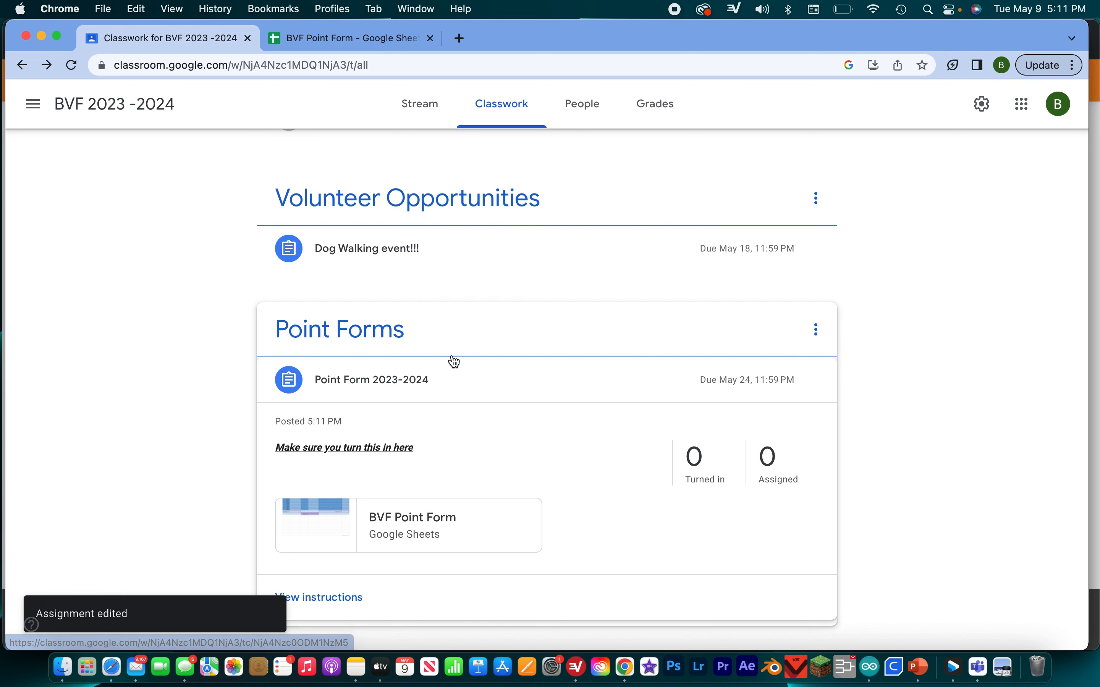
- Review the Dog Walking event!!! assignment and the topics in the classwork, and return to the class stream
{"action": "scroll", "coordinate": [455, 362], "scroll_direction": "up", "scroll_amount": 5}
{"action": "left_click", "coordinate": [435, 454]}
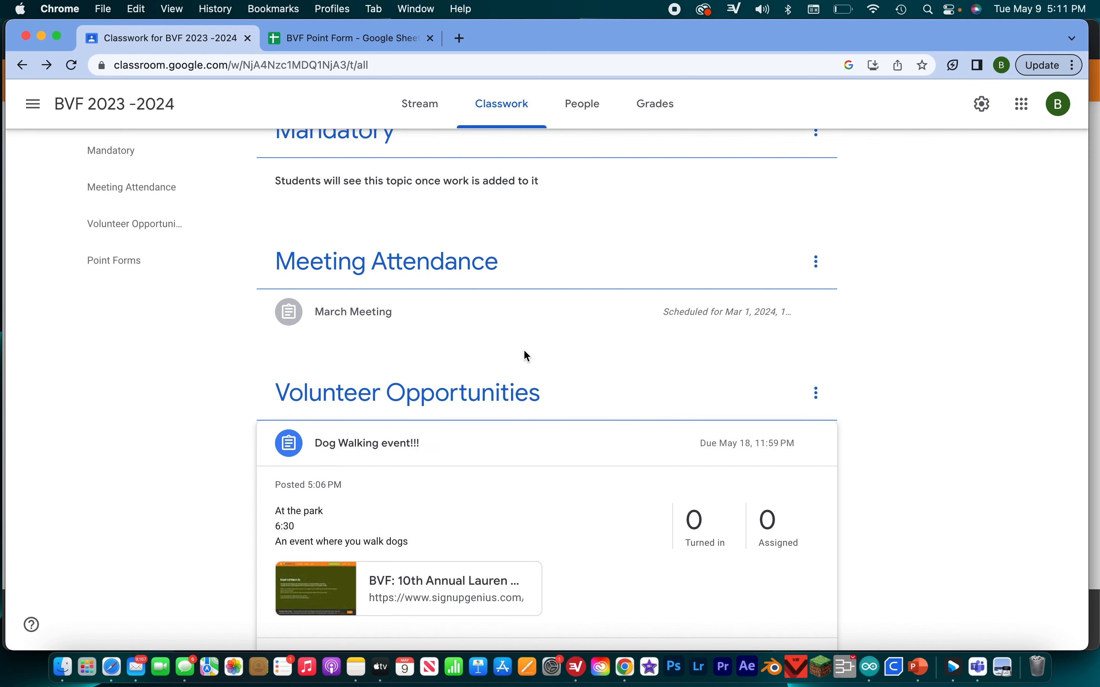
{"action": "scroll", "coordinate": [524, 351], "scroll_direction": "up", "scroll_amount": 3}
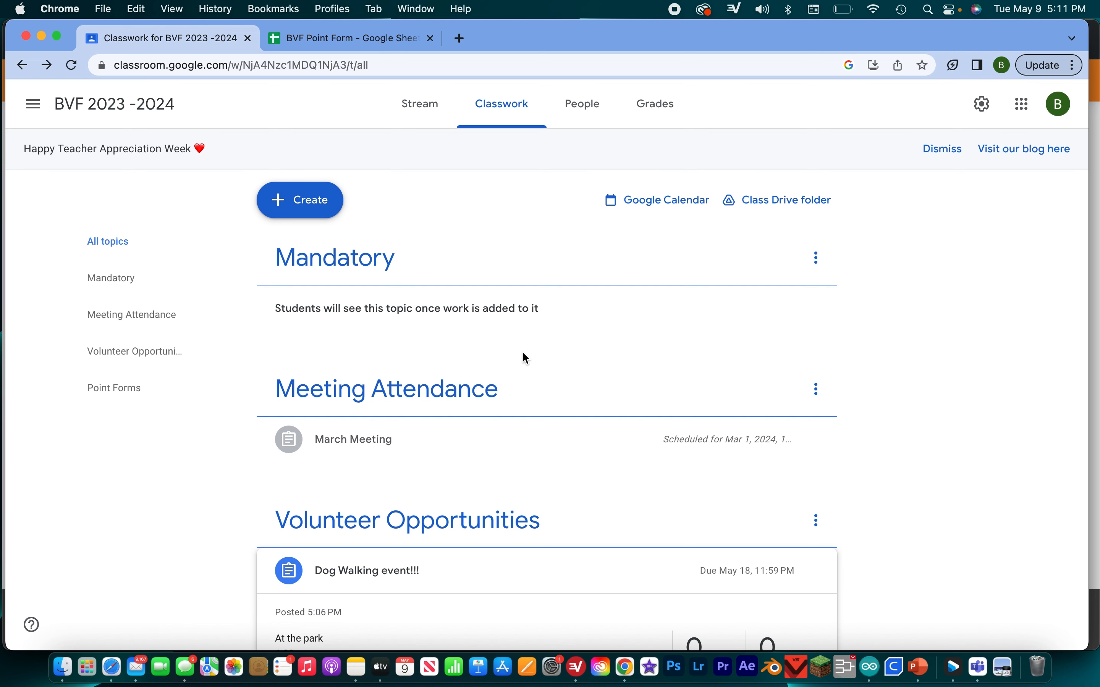
{"action": "left_click", "coordinate": [430, 100]}
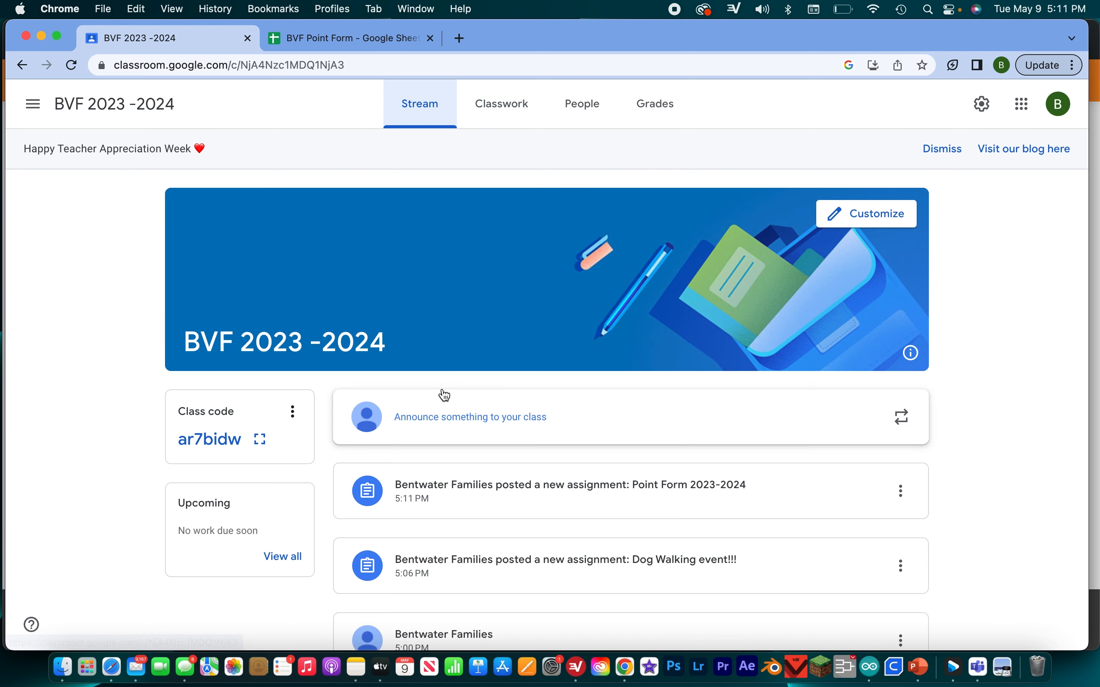